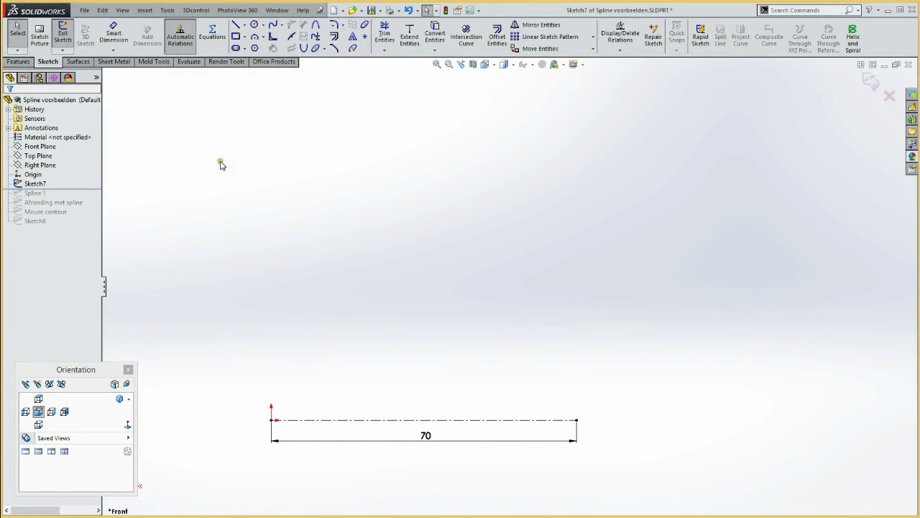
Draw a three-point spline from lower left, up to a high middle point, down to the right.
click(273, 29)
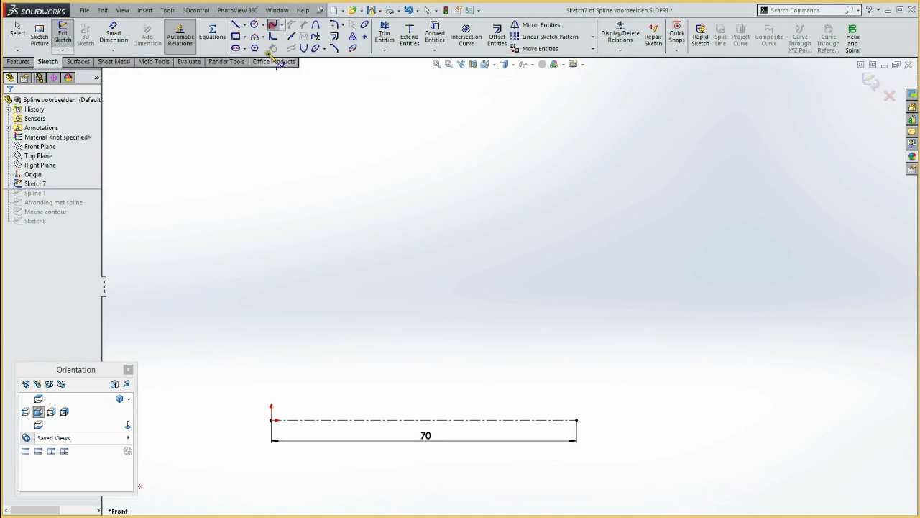
click(235, 378)
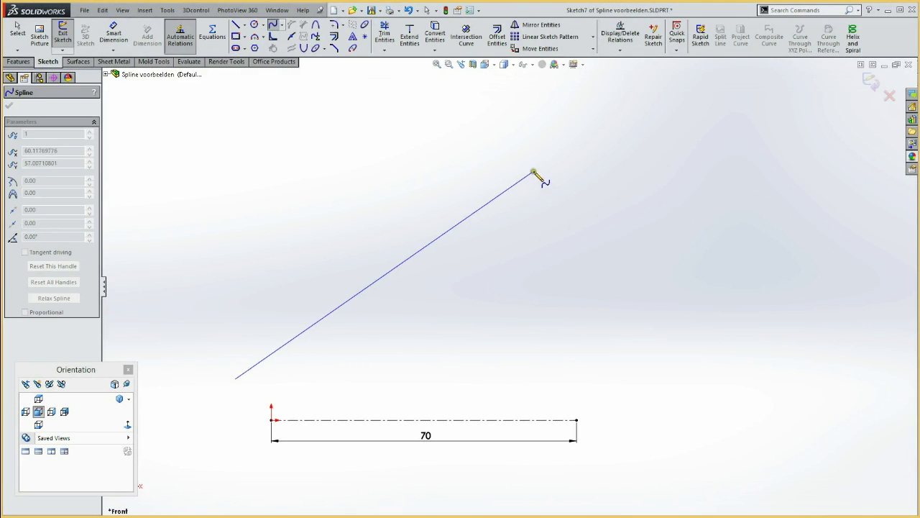
click(500, 155)
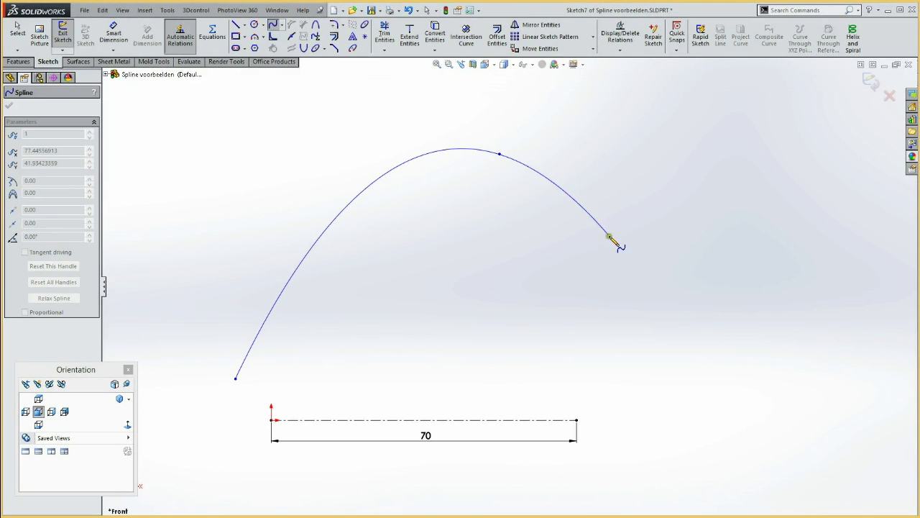
click(620, 313)
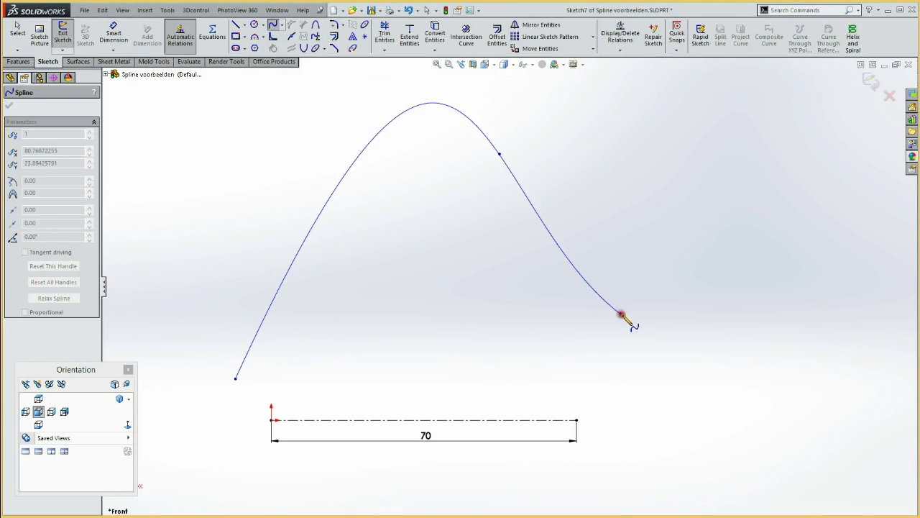
key(Escape)
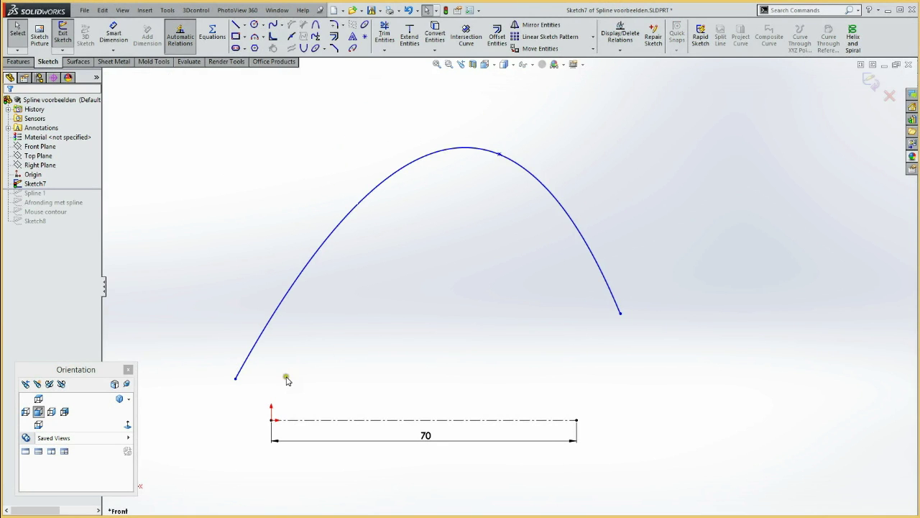
Merge both spline ends onto the two ends of the 70 centreline.
click(236, 379)
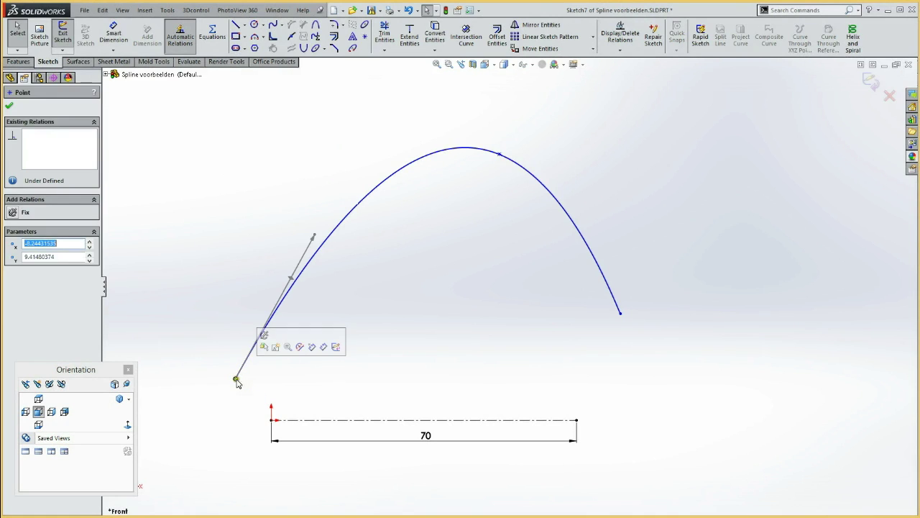
ctrl+click(273, 421)
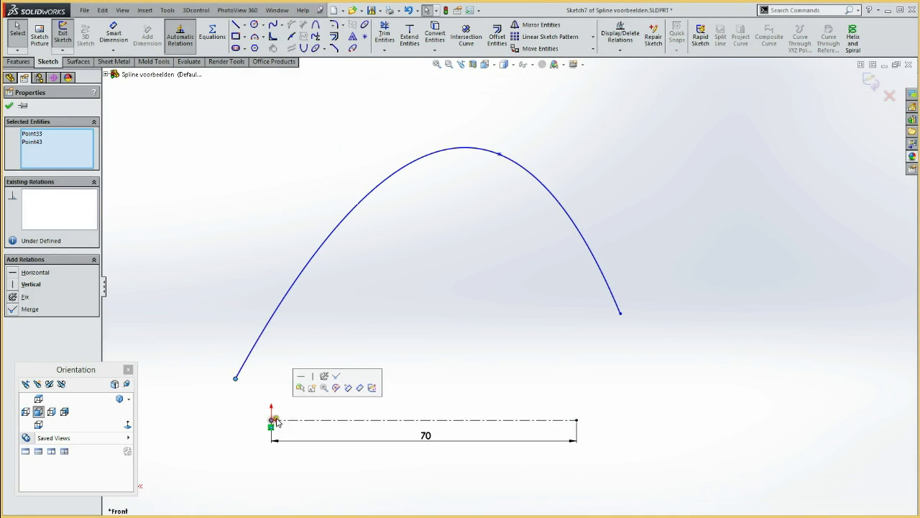
click(337, 377)
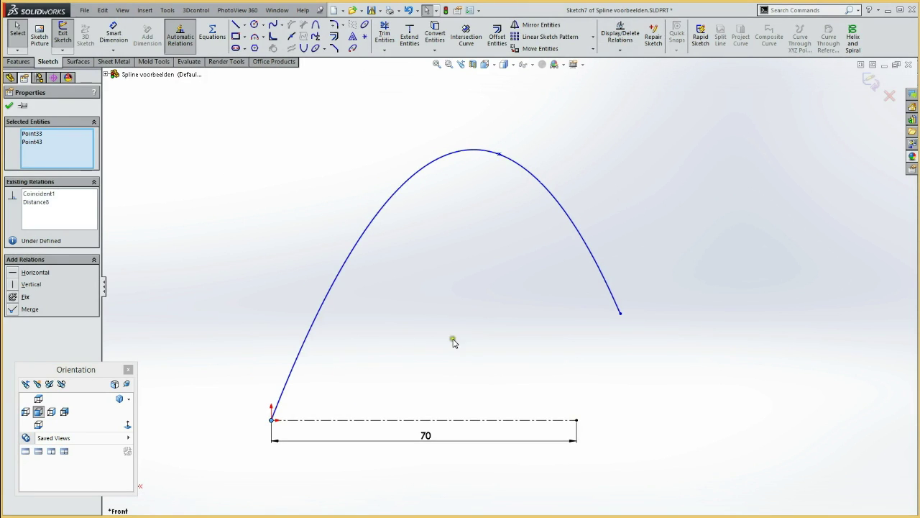
click(620, 316)
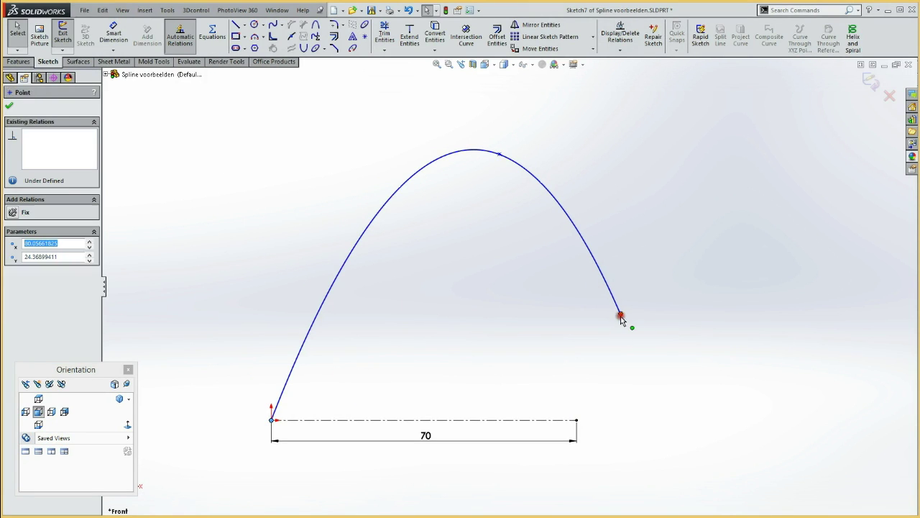
ctrl+click(576, 422)
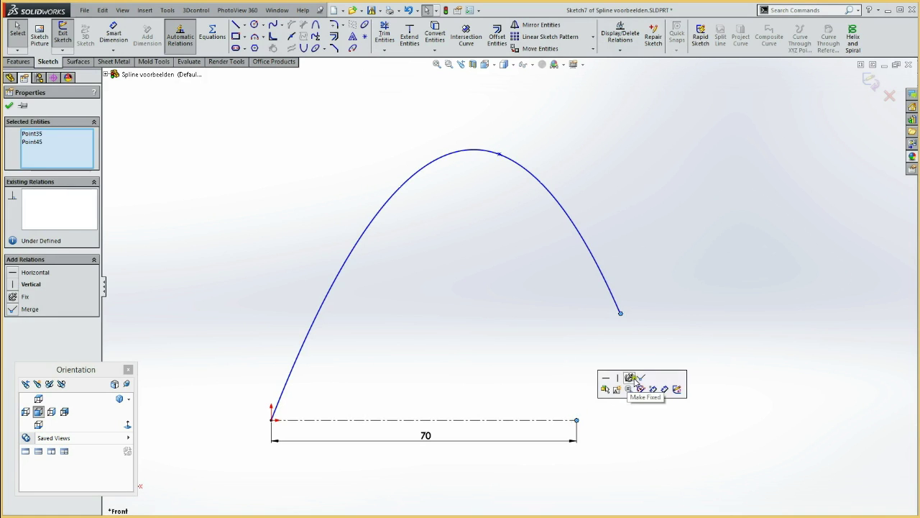
click(627, 373)
Drag the spline's middle point up and to the left to make a lopsided peak.
drag(502, 160, 368, 339)
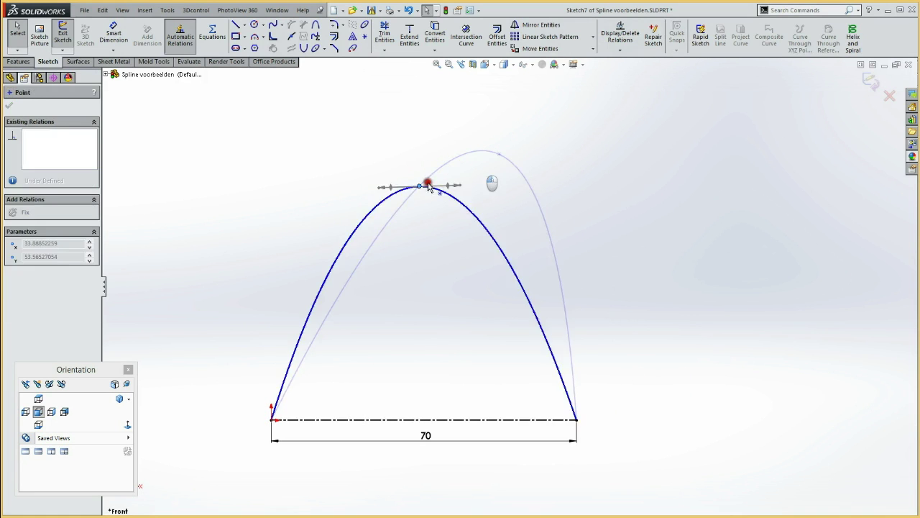
drag(368, 339, 316, 238)
click(291, 199)
Dimension the spline's upper point 40 above the centreline.
key(d)
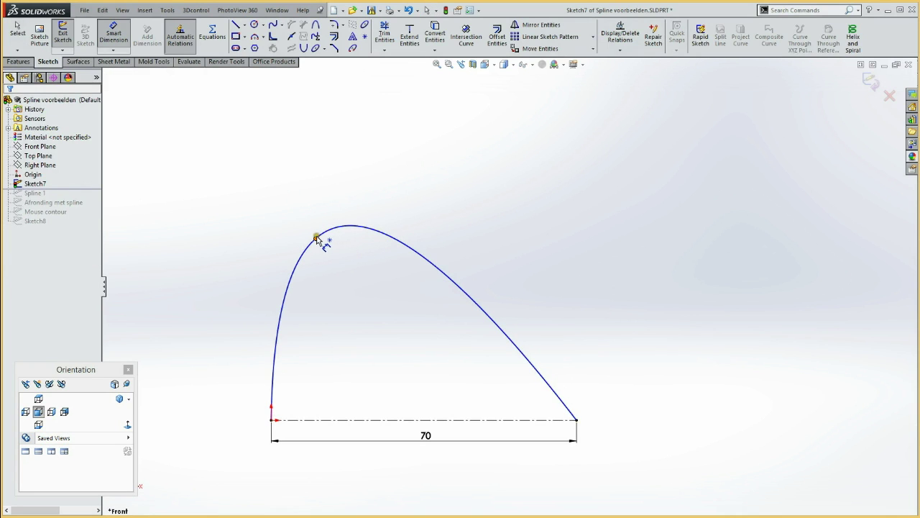
click(315, 238)
click(320, 421)
click(339, 365)
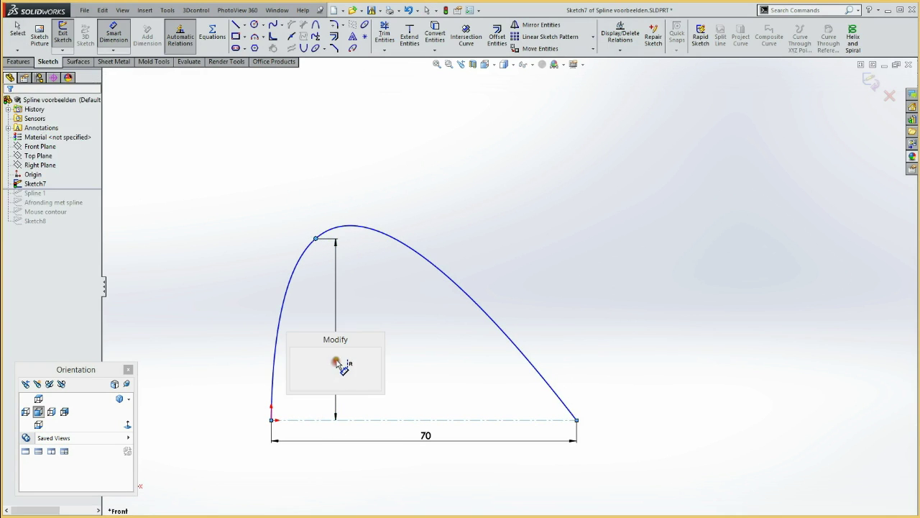
text(40)
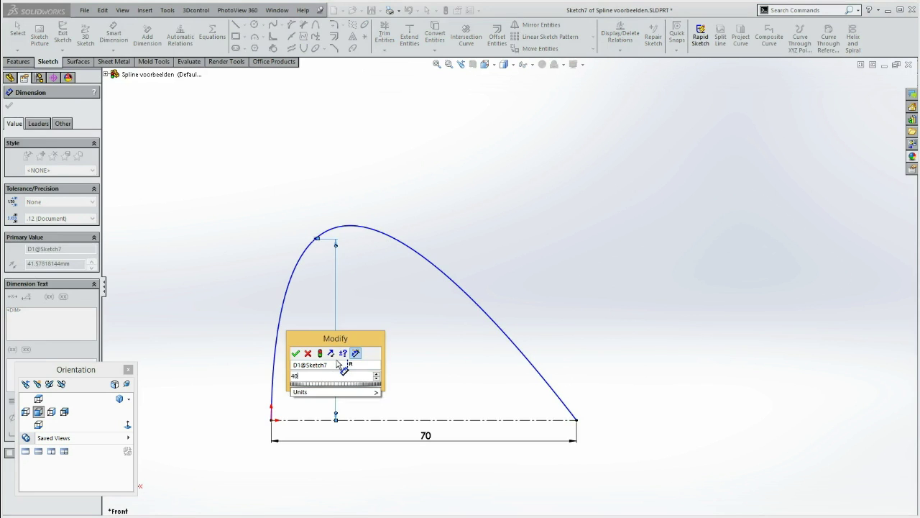
key(Return)
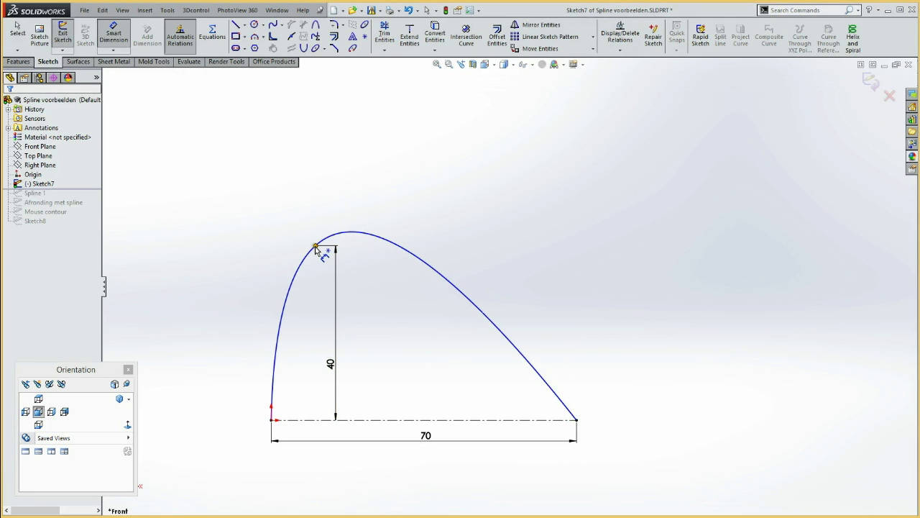
Dimension the upper point 10 horizontally from the centreline's left end.
click(316, 248)
click(271, 420)
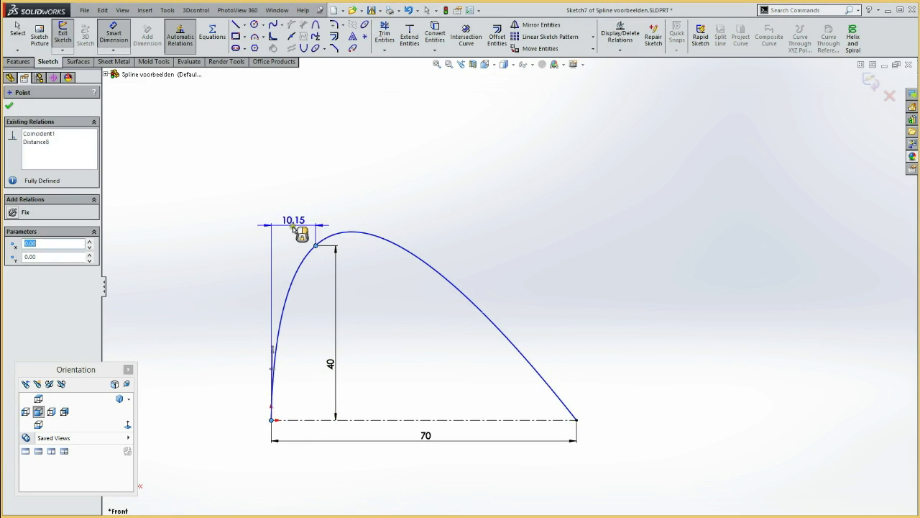
click(294, 227)
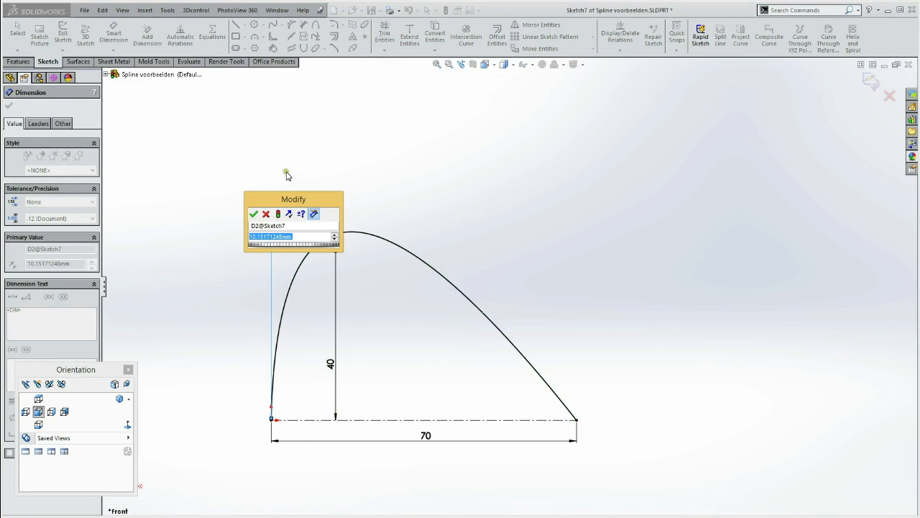
text(10)
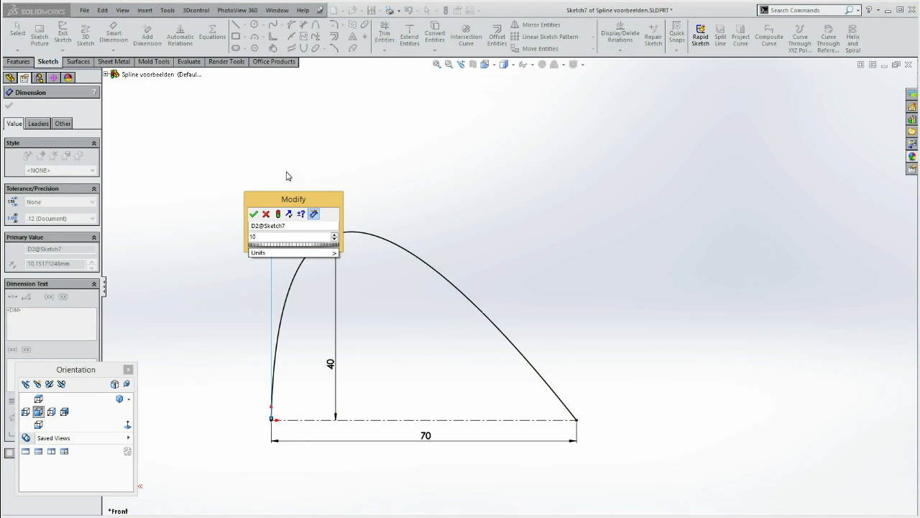
click(256, 214)
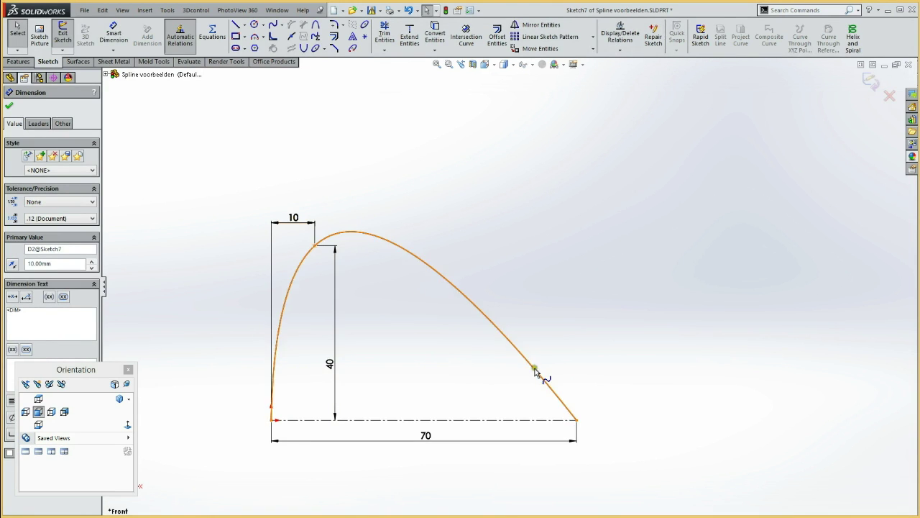
click(287, 296)
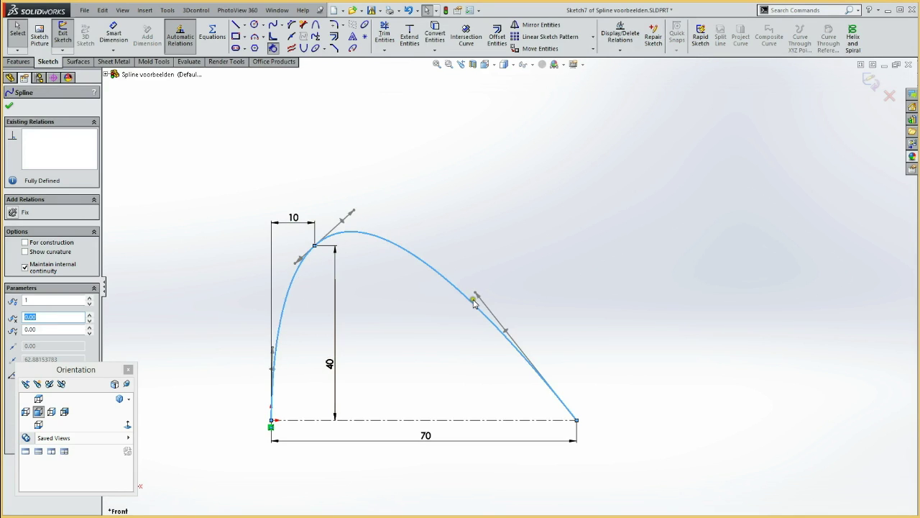
Drag the end tangent handles so the arch is taller and the right end rises nearly vertically.
drag(475, 294, 545, 253)
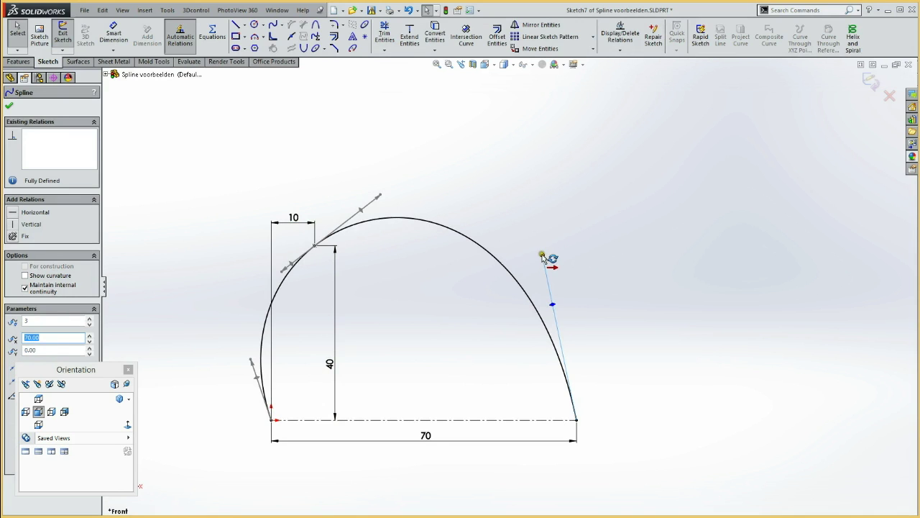
mouse_move(543, 256)
mouse_down()
mouse_move(603, 225)
mouse_move(517, 206)
mouse_move(540, 308)
mouse_move(525, 329)
mouse_move(510, 261)
mouse_move(533, 315)
mouse_up()
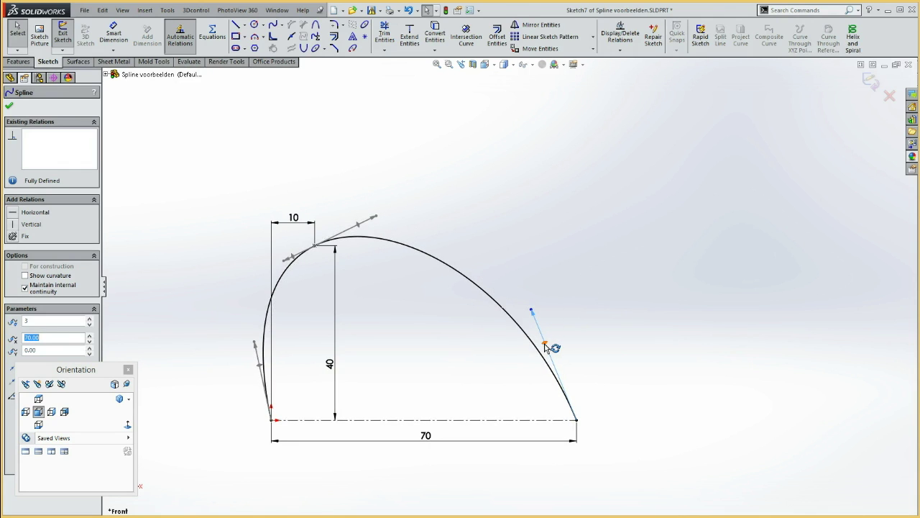
mouse_move(546, 347)
mouse_down()
mouse_move(595, 338)
mouse_move(494, 338)
mouse_move(579, 333)
mouse_move(524, 349)
mouse_move(575, 329)
mouse_move(573, 313)
mouse_up()
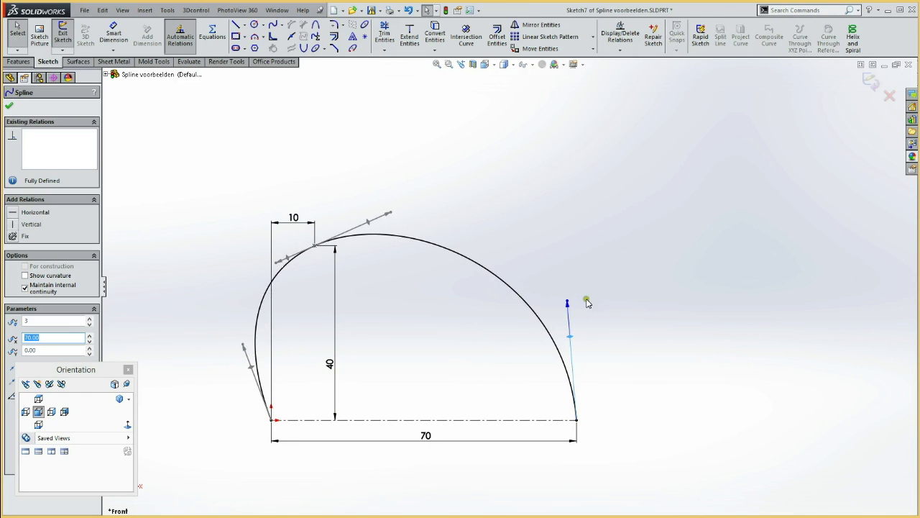
key(d)
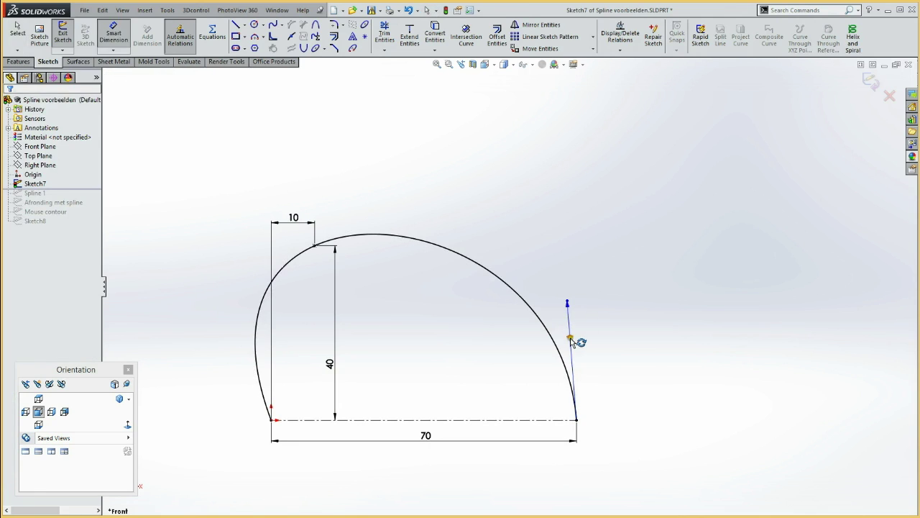
click(570, 339)
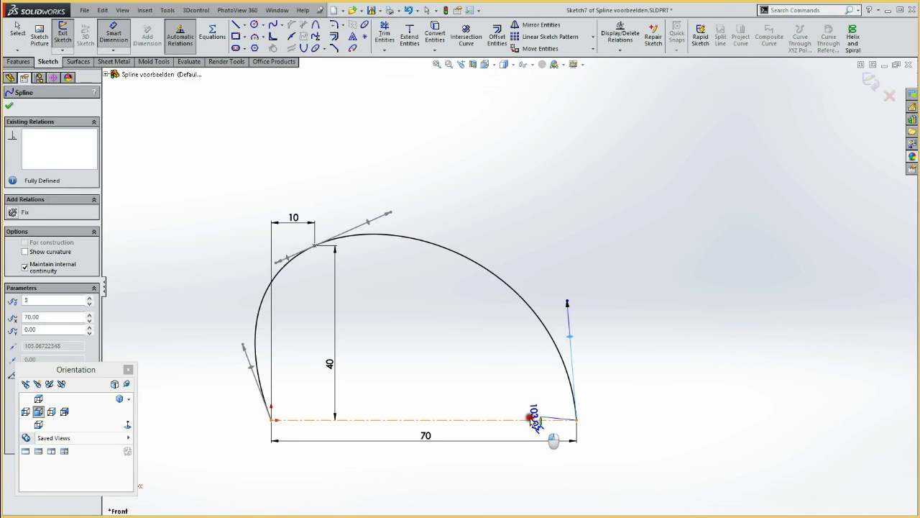
Dimension the right-end tangent at 80° to the centreline.
click(531, 420)
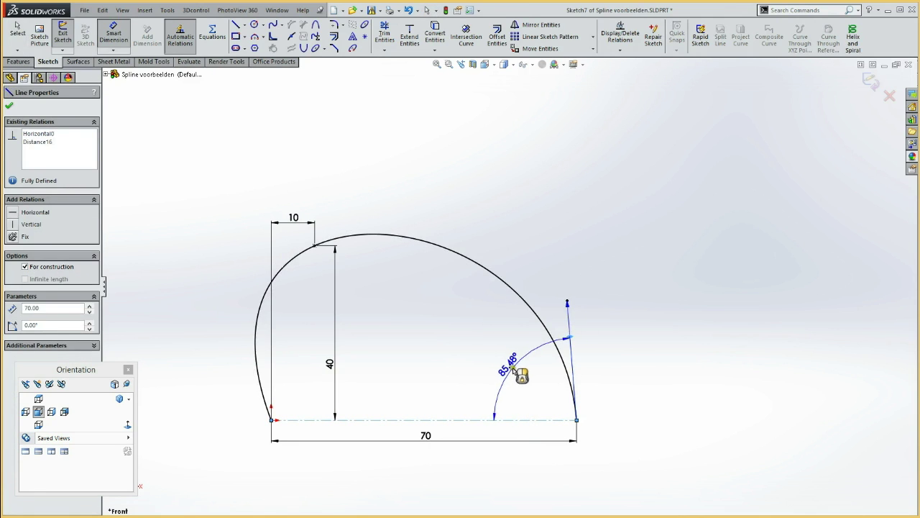
click(512, 368)
text(80)
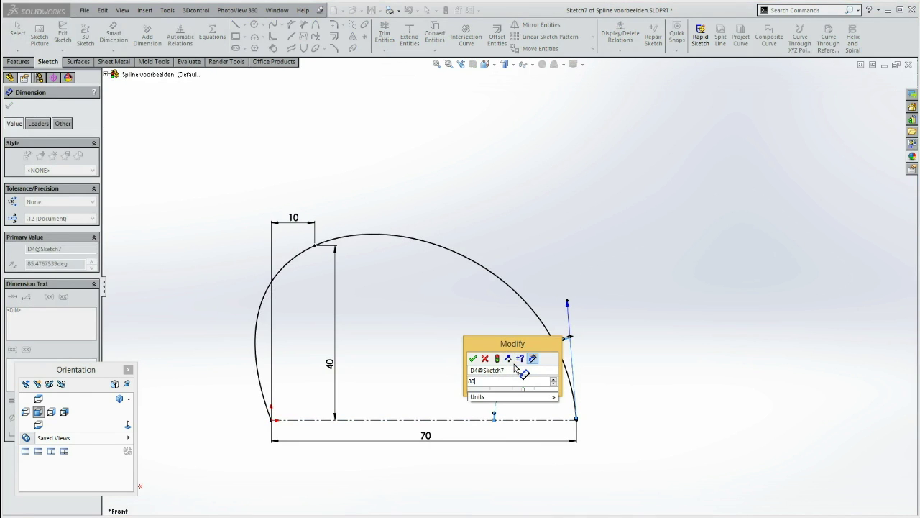
key(Return)
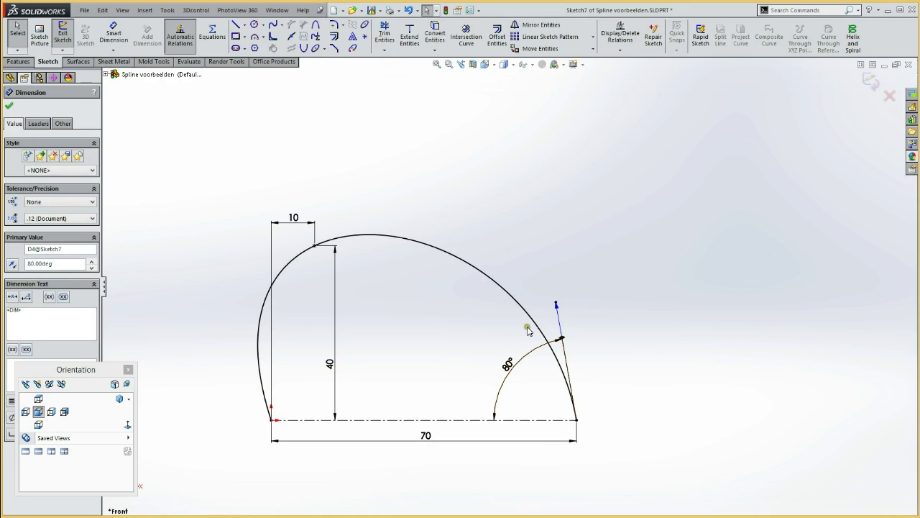
click(451, 337)
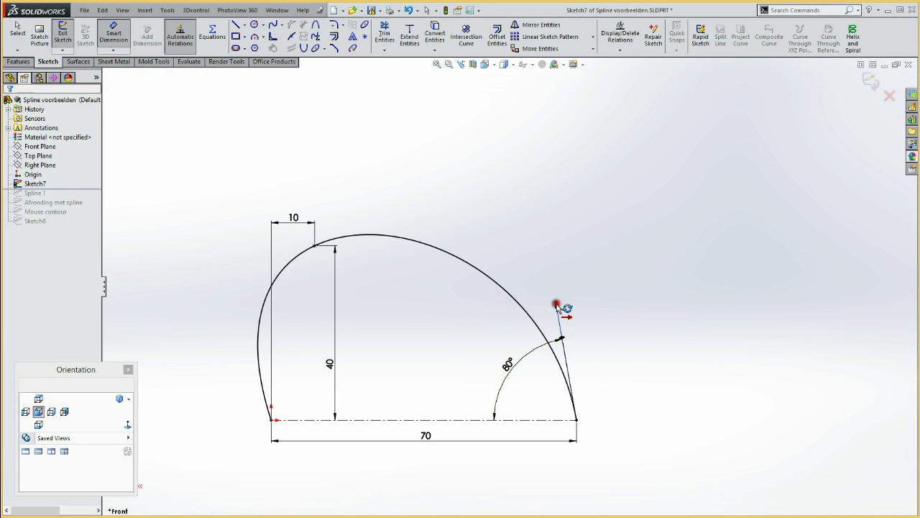
Dimension the right-end tangent handle length to 100.
click(556, 304)
click(594, 319)
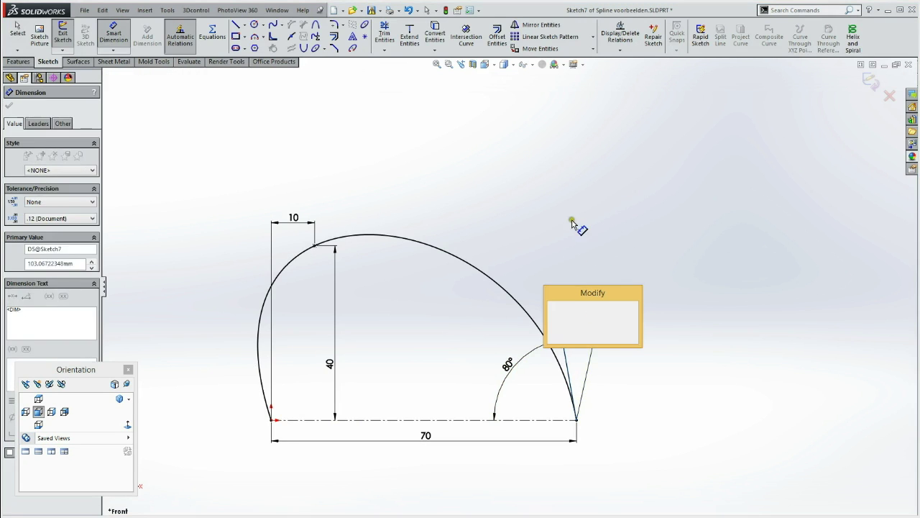
text(100)
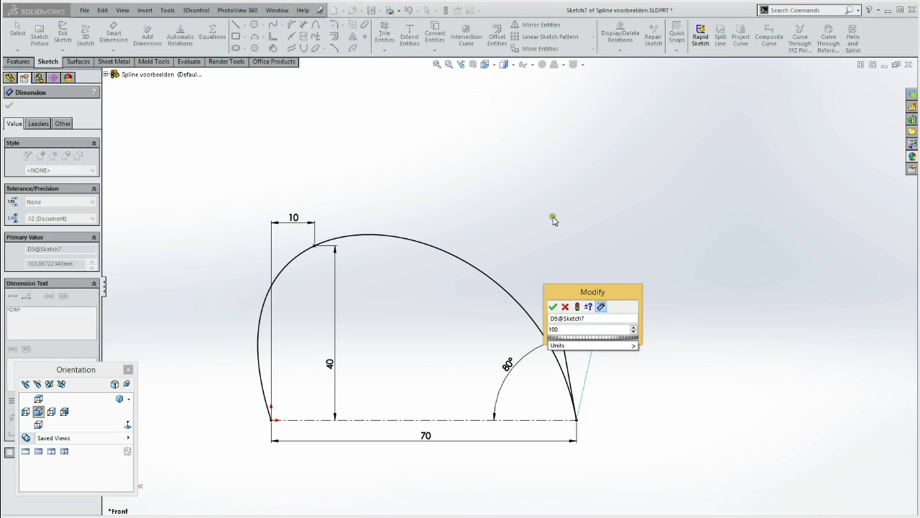
click(552, 307)
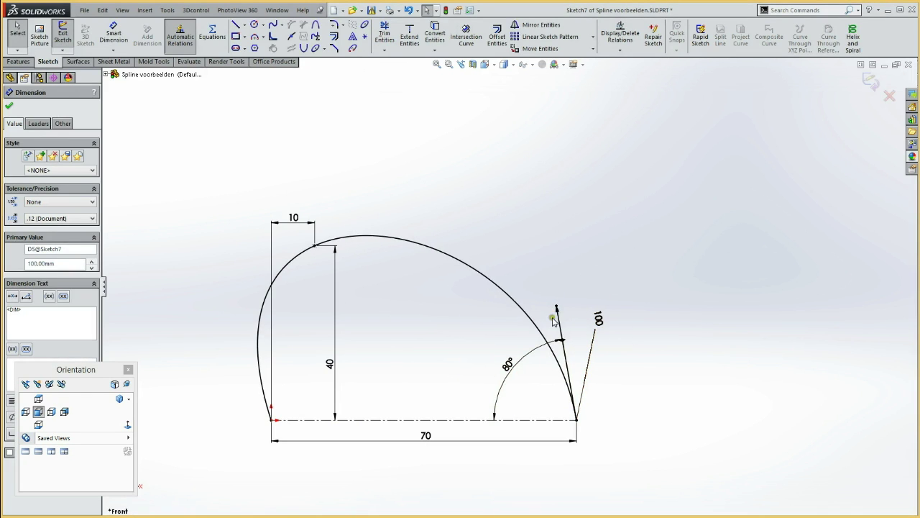
Delete the spline point at 10/40 along with its dimensions.
click(316, 246)
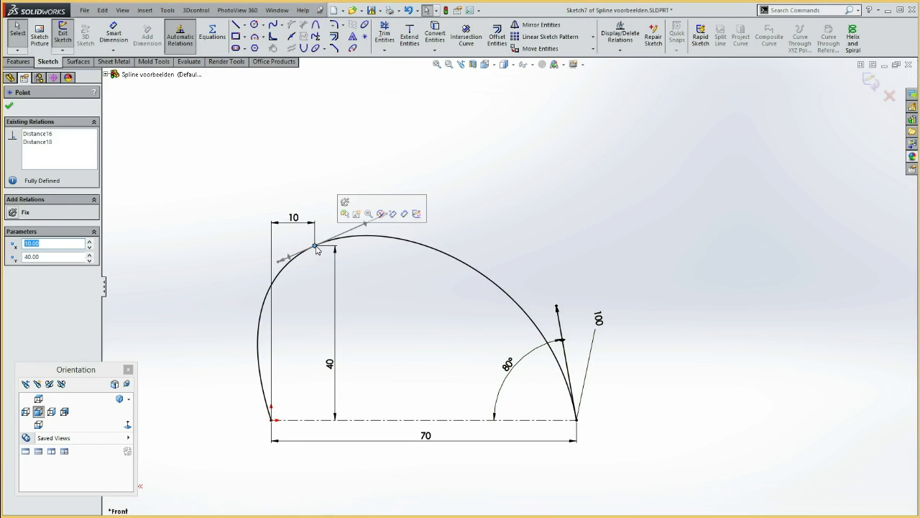
right_click(316, 249)
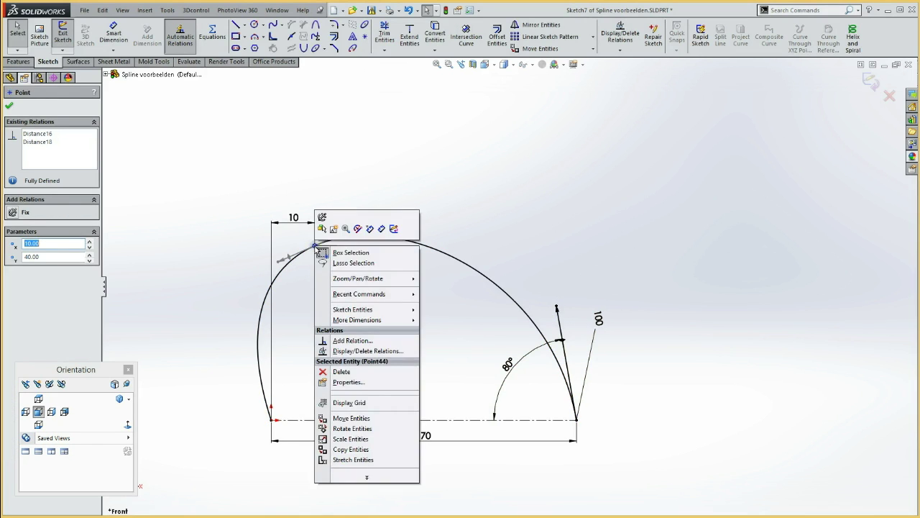
click(341, 371)
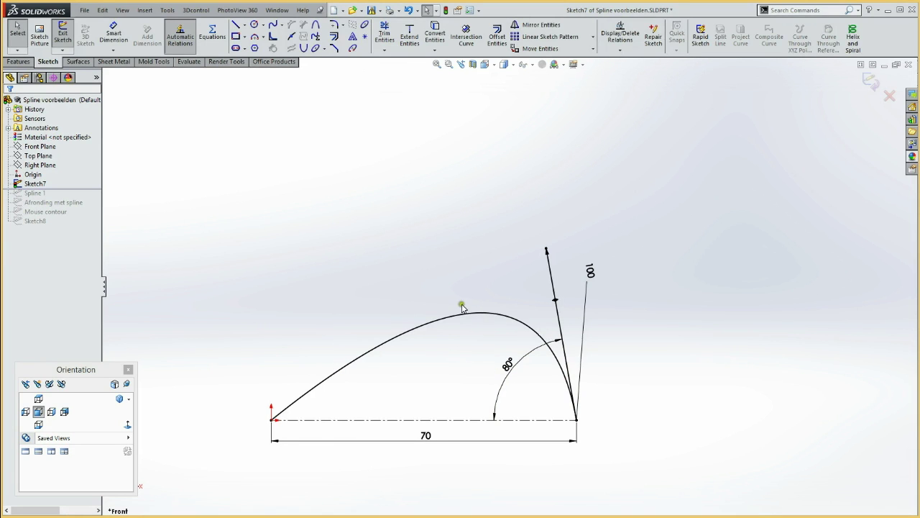
Insert two new spline points and drag one upward into a tall, sharp peak.
right_click(400, 339)
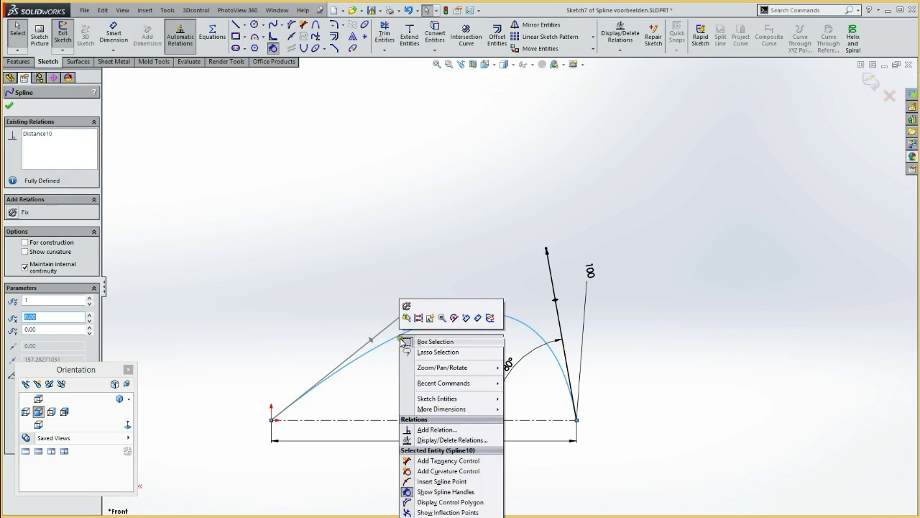
click(440, 480)
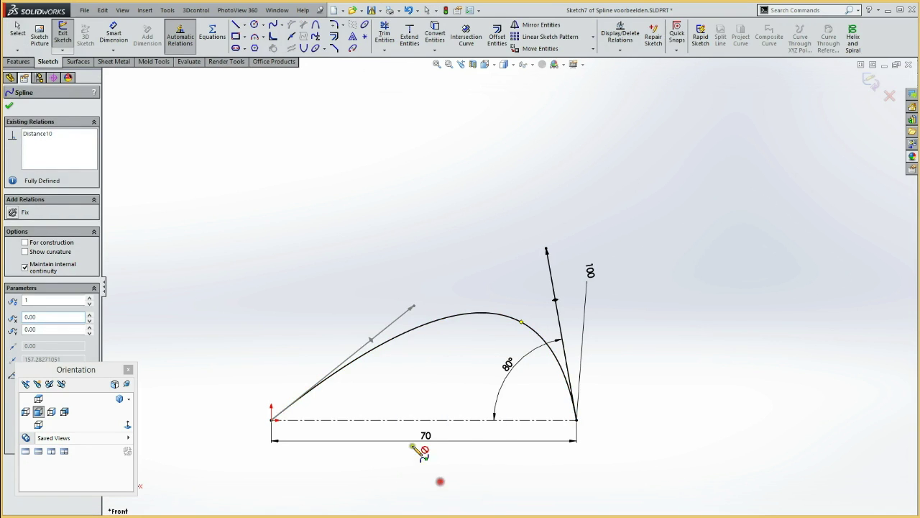
click(348, 365)
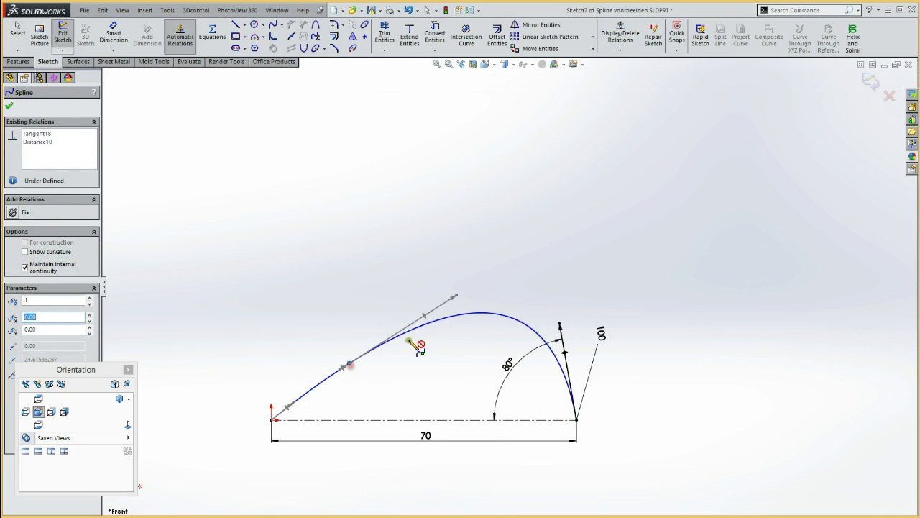
click(441, 317)
key(Escape)
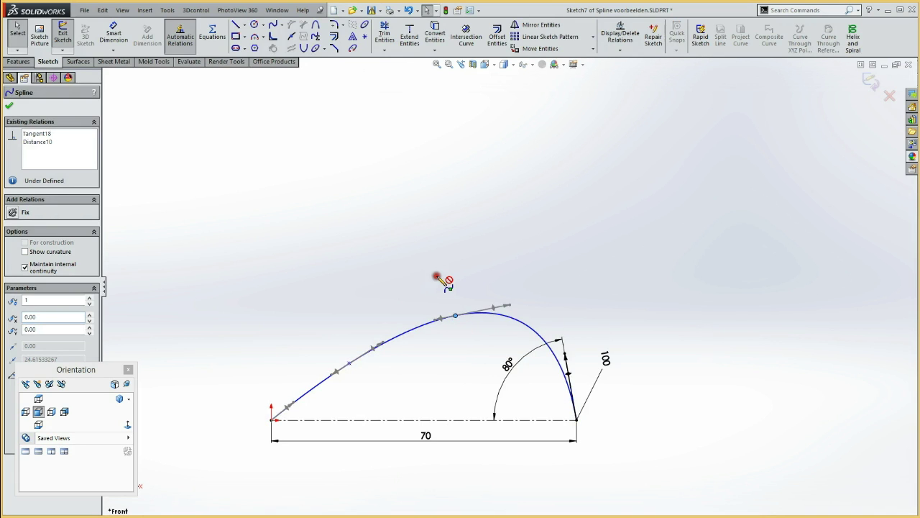
mouse_move(455, 318)
mouse_down()
mouse_move(462, 276)
mouse_move(407, 248)
mouse_up()
click(362, 240)
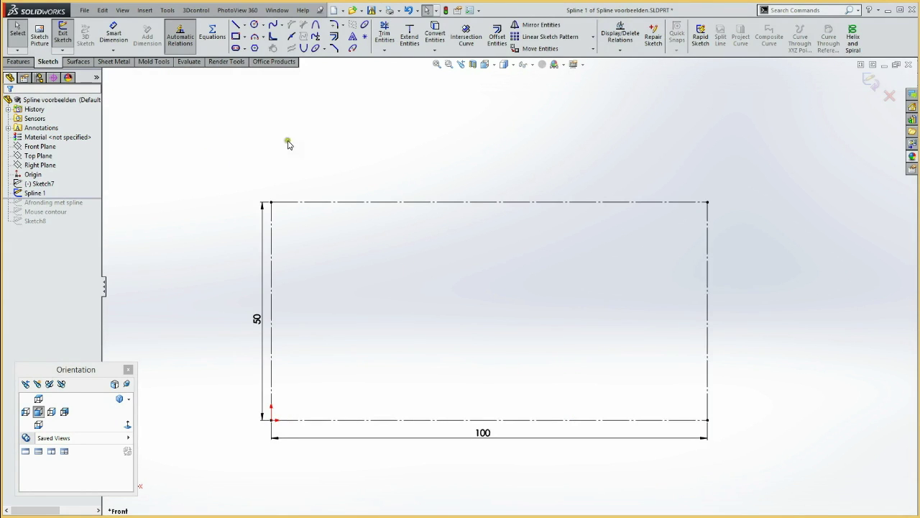
Start a new spline at the 100 × 50 rectangle's bottom-left corner.
click(274, 26)
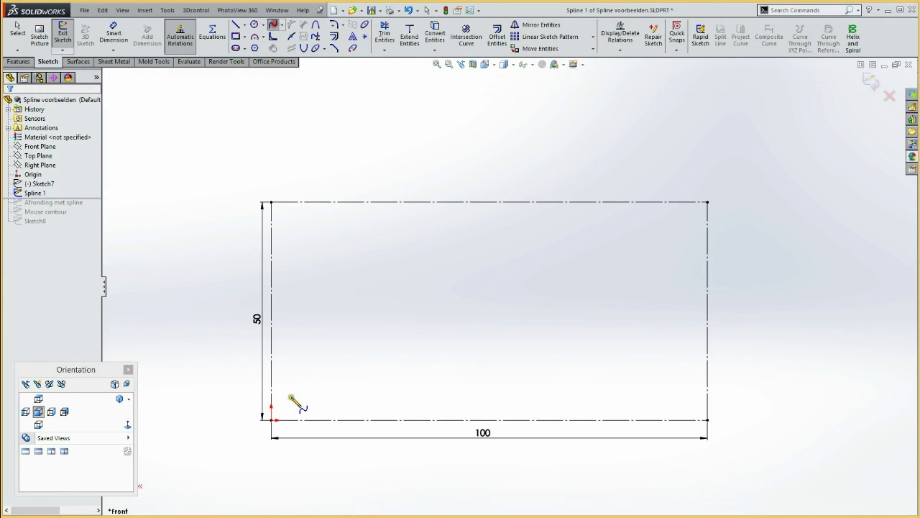
click(272, 420)
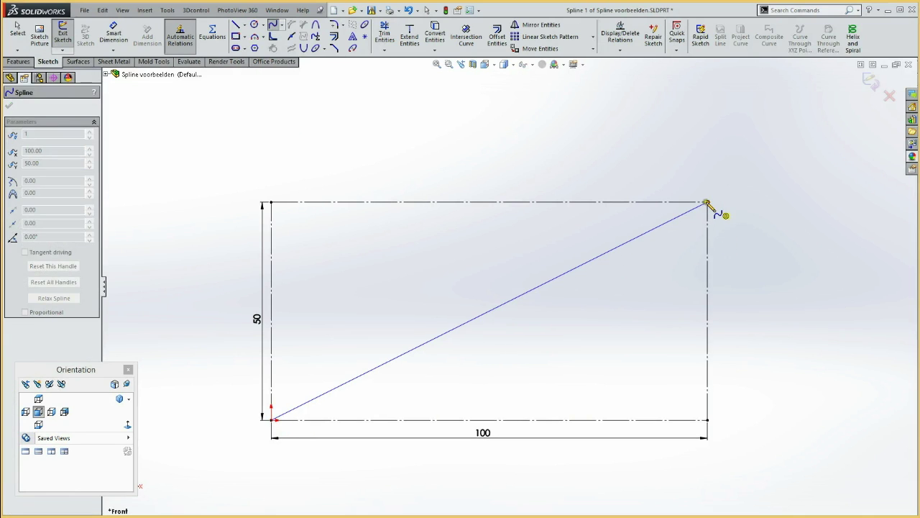
End the spline at the top-right corner and make it tangent to the rectangle's bottom edge.
click(708, 203)
key(Escape)
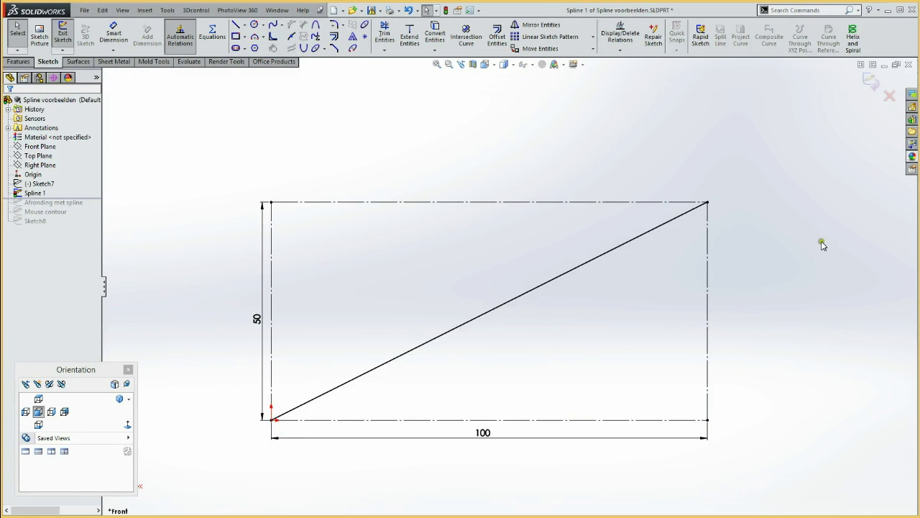
click(414, 358)
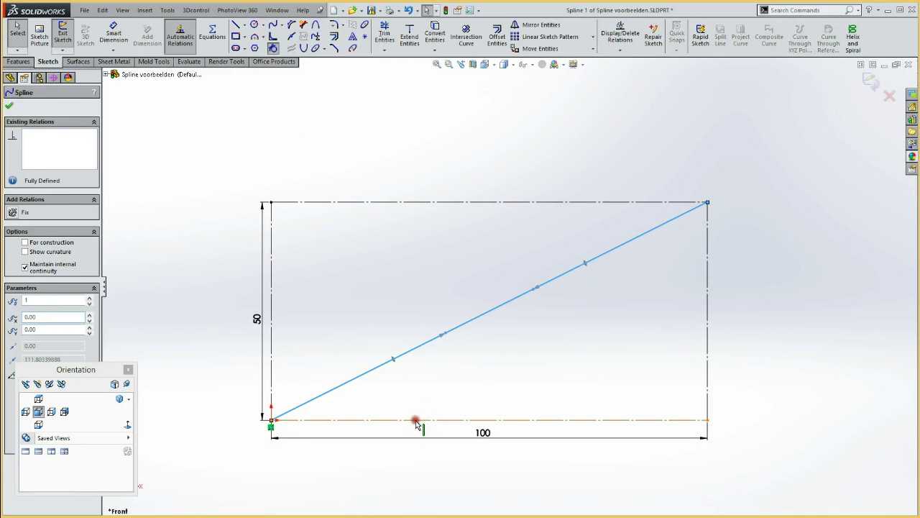
ctrl+click(415, 422)
click(451, 380)
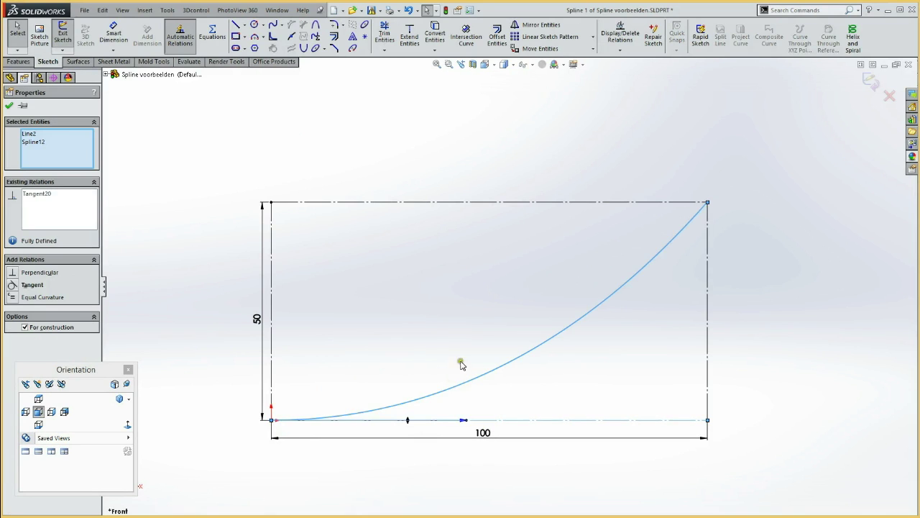
click(486, 315)
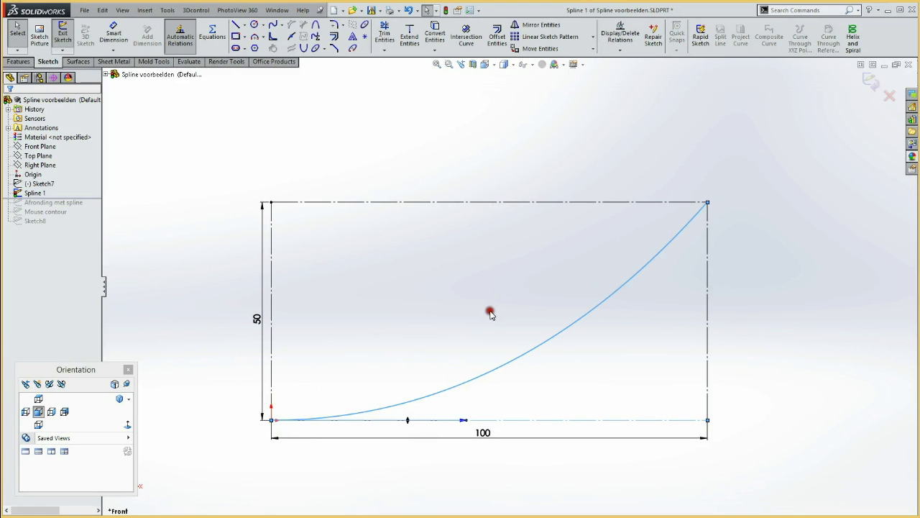
Swing the spline's end tangent upward so the curve arches above the rectangle.
click(680, 233)
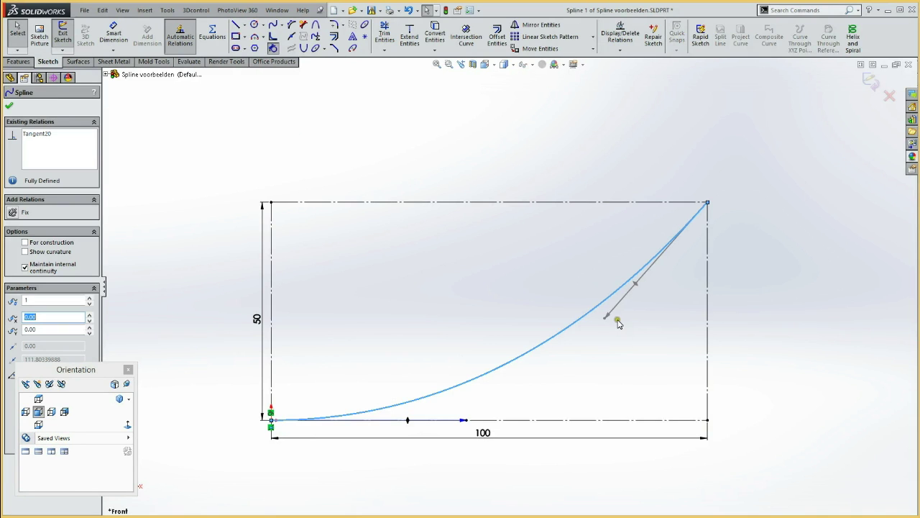
mouse_move(606, 321)
mouse_down()
mouse_move(562, 113)
mouse_move(482, 206)
mouse_move(525, 314)
mouse_move(582, 97)
mouse_move(510, 128)
mouse_move(532, 121)
mouse_up()
click(507, 137)
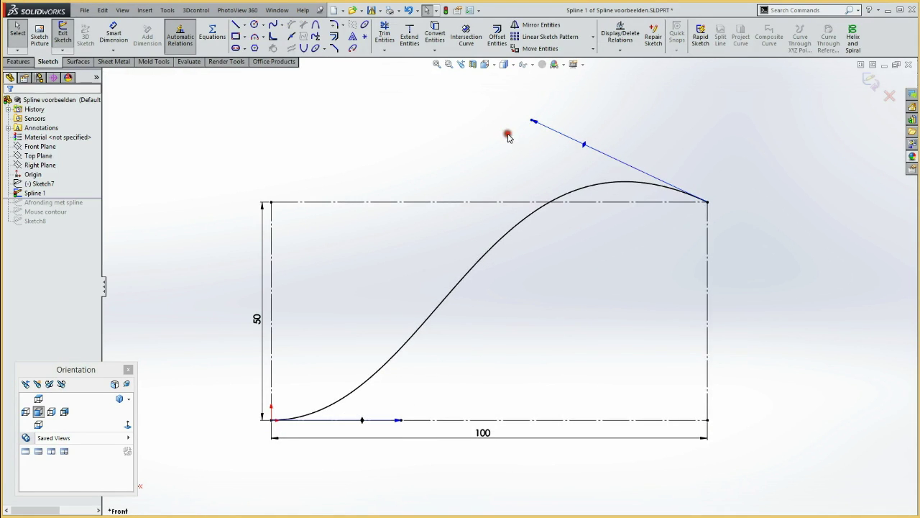
click(273, 24)
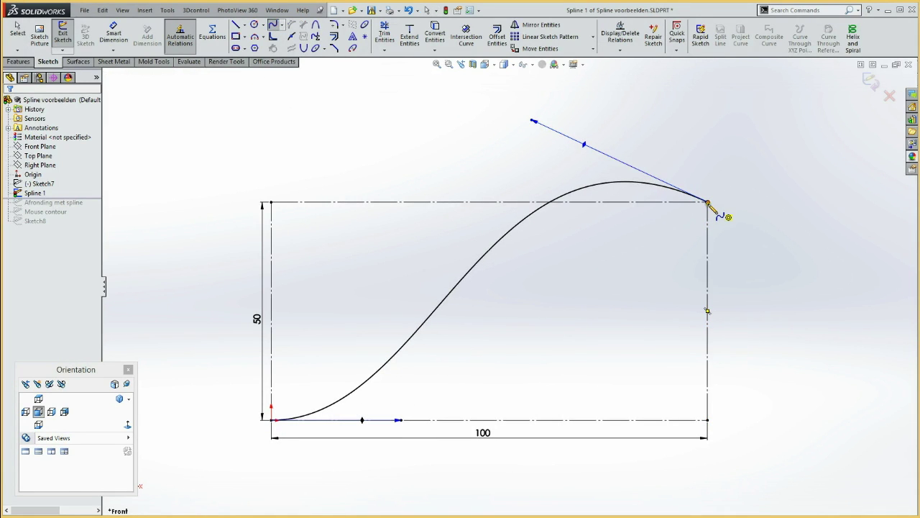
Draw a second spline from the top-right corner down and right, tangent to the arched spline.
click(708, 205)
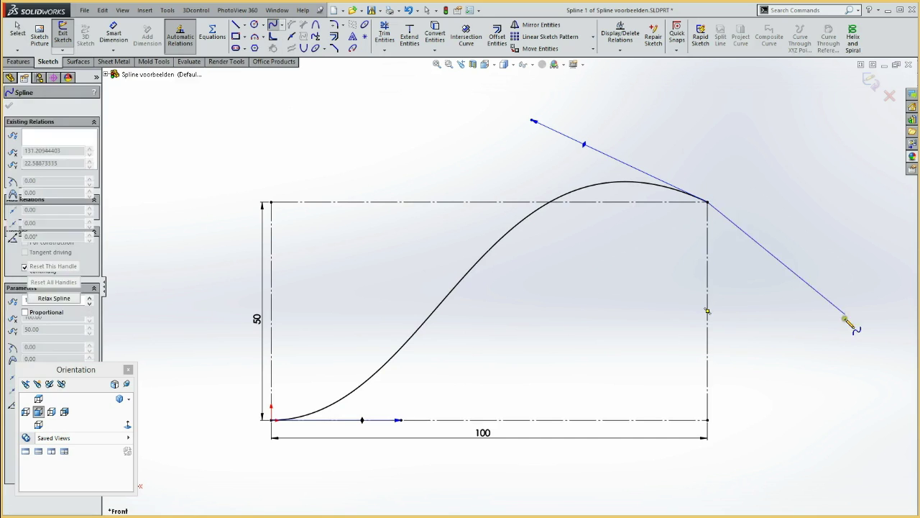
double_click(835, 353)
key(Escape)
click(776, 288)
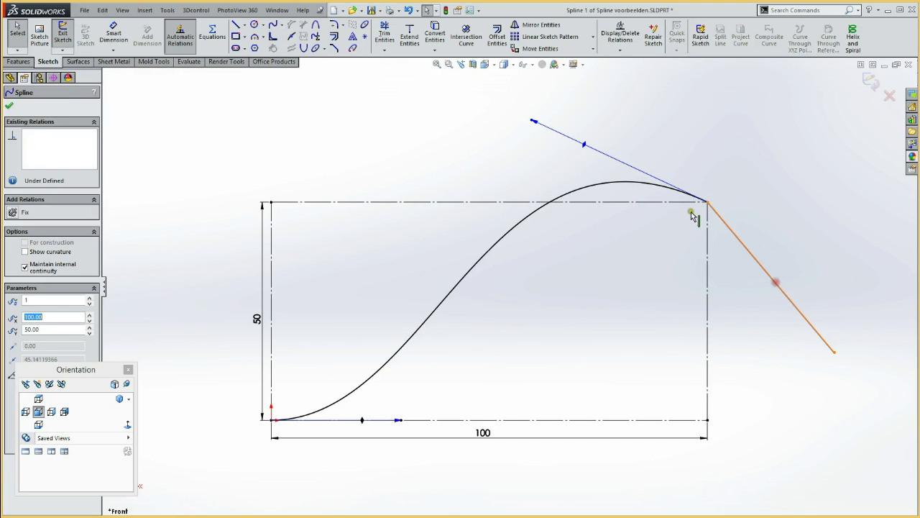
ctrl+click(666, 189)
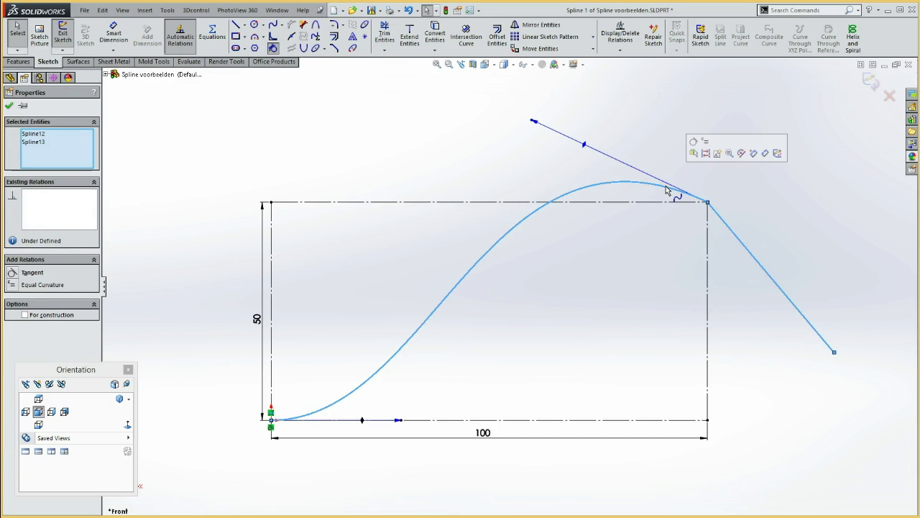
click(692, 141)
click(757, 185)
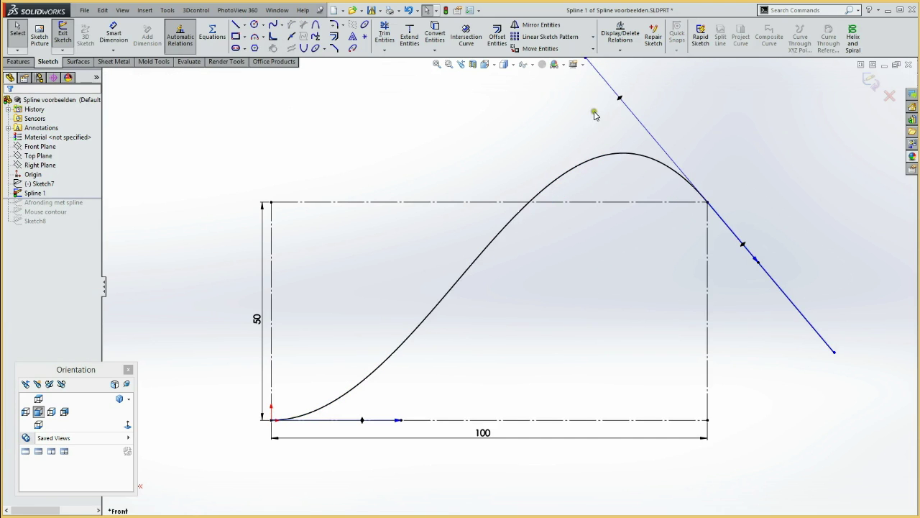
Adjust the tangent handles at the shared top-right corner to reshape the arch's peak.
key(z)
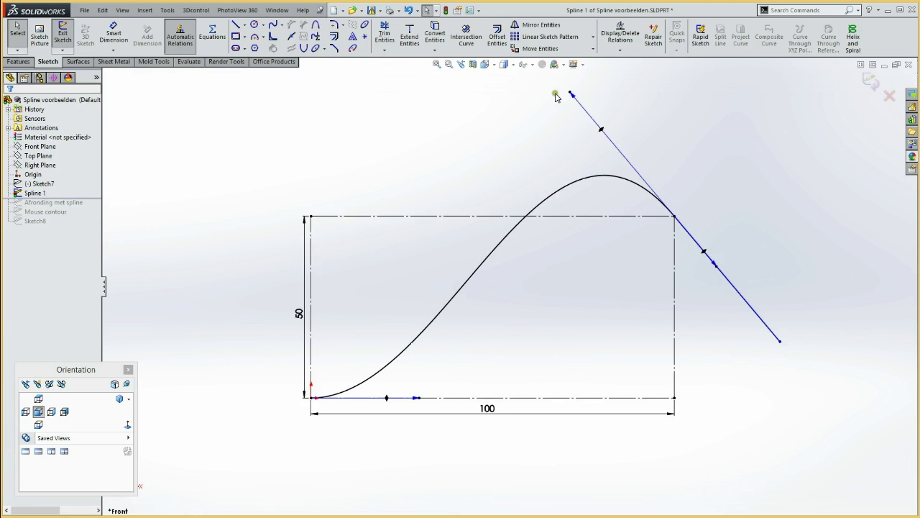
mouse_move(572, 95)
mouse_down()
mouse_move(607, 173)
mouse_move(560, 128)
mouse_up()
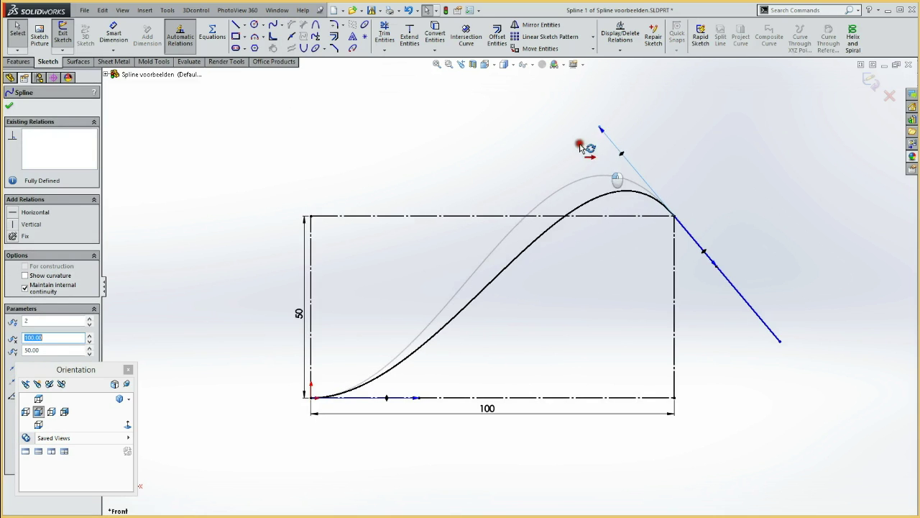
drag(598, 161, 578, 142)
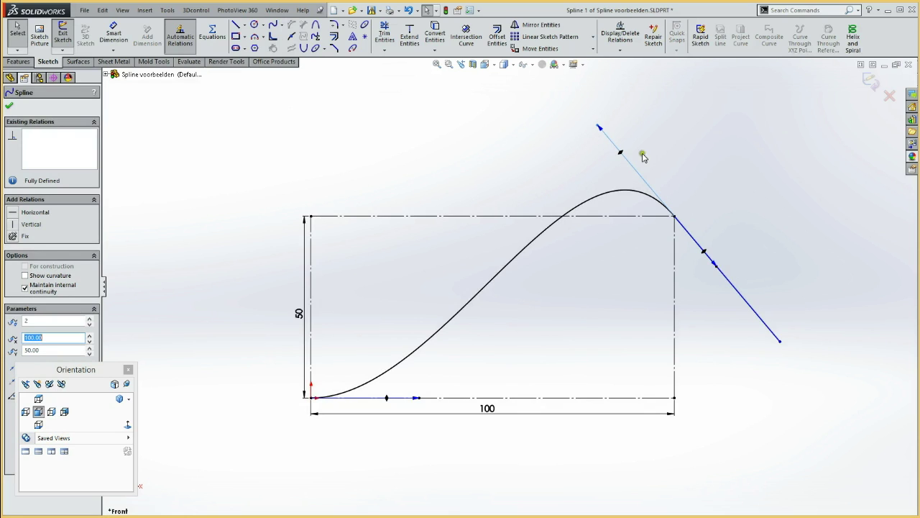
drag(598, 128, 605, 134)
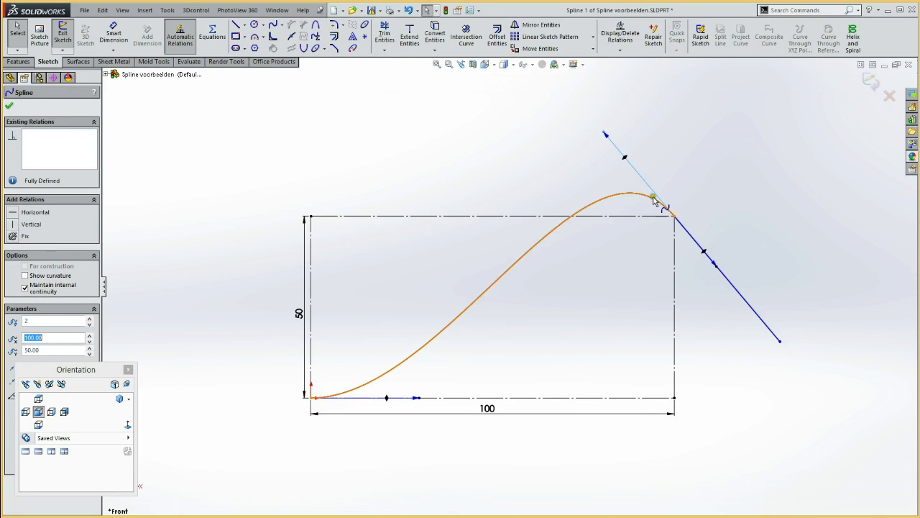
Bend the lower spline so it curves steeply downward, then delete that lower segment.
click(736, 281)
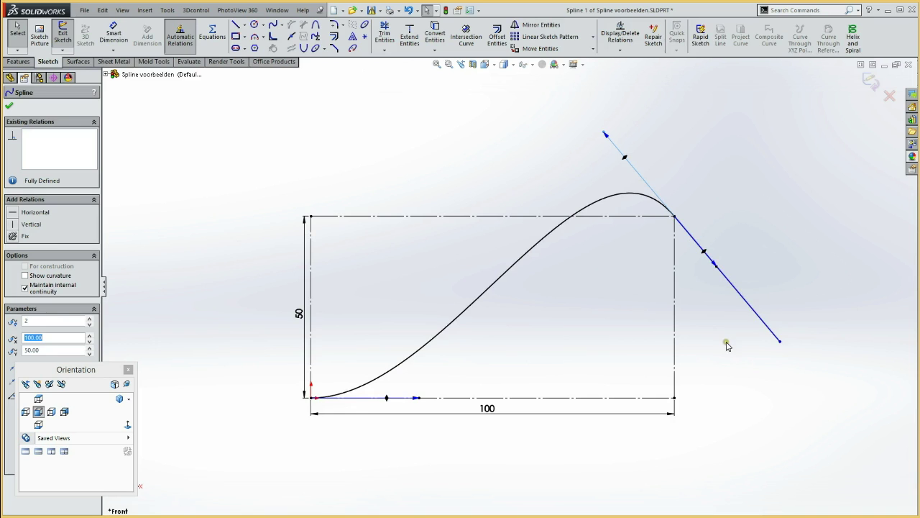
drag(780, 342, 749, 371)
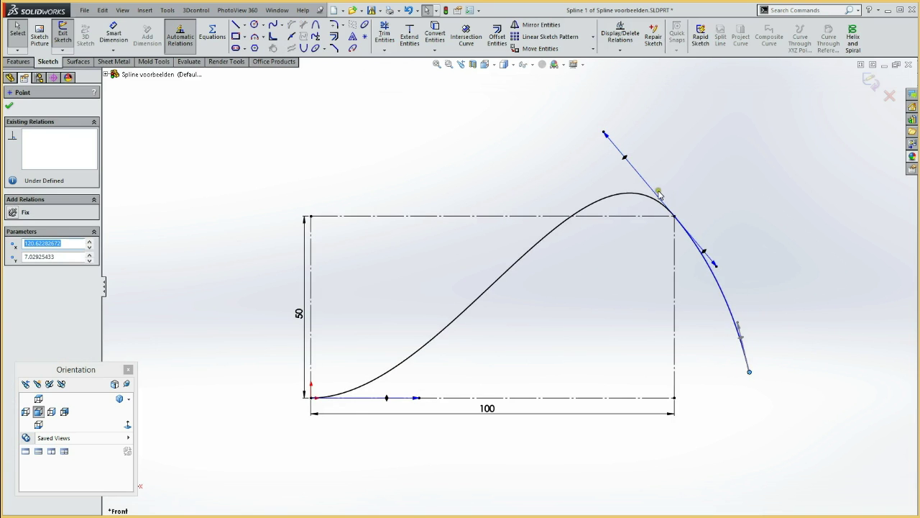
click(603, 138)
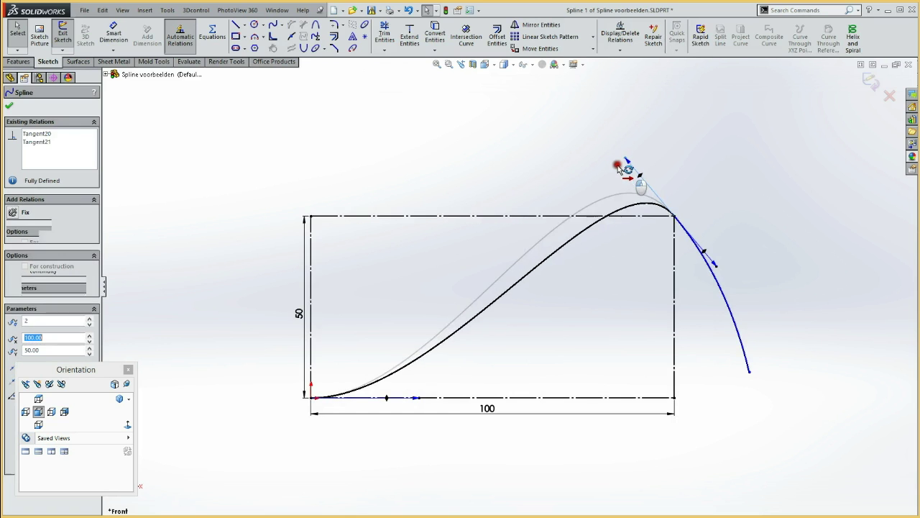
click(733, 309)
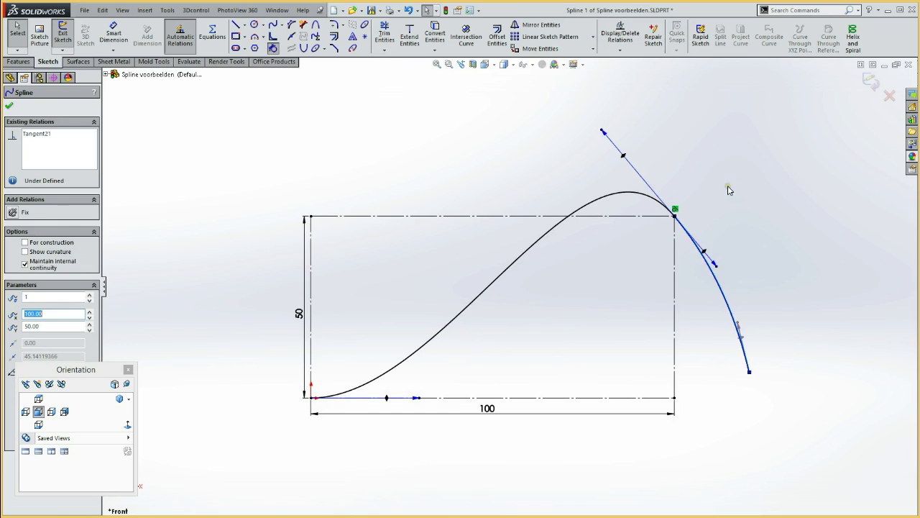
key(Delete)
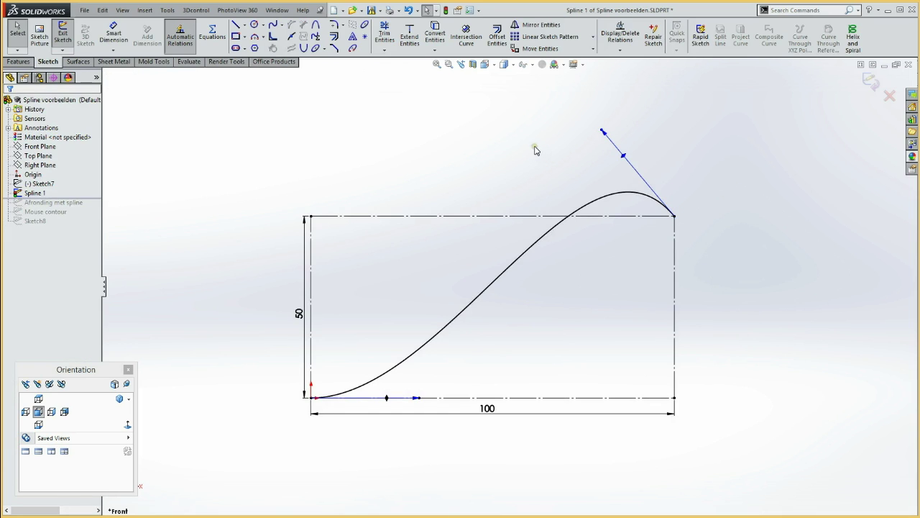
Draw a construction line rising up and to the left from the spline's top-right end.
key(l)
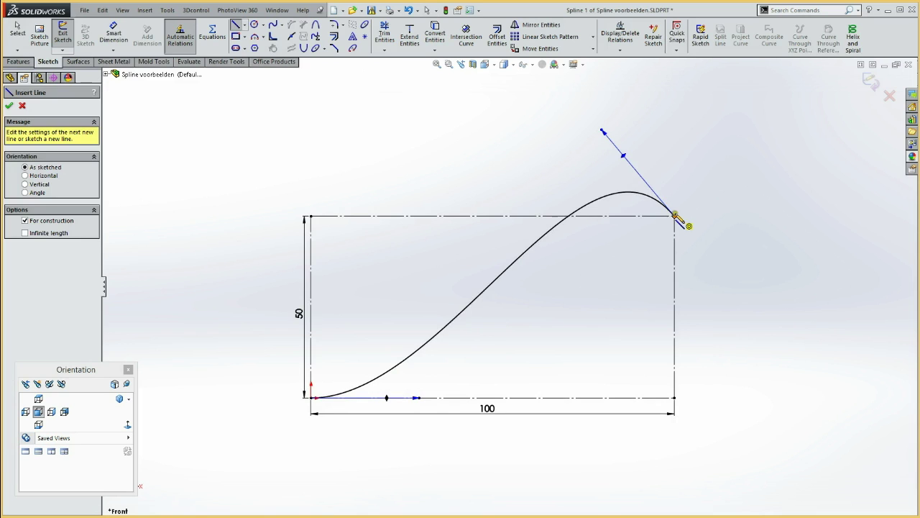
click(676, 217)
click(515, 116)
key(Escape)
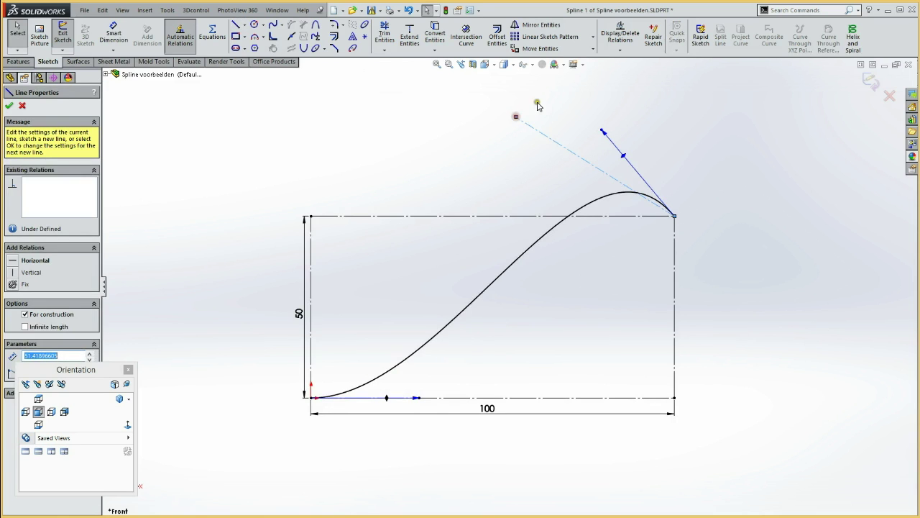
click(544, 102)
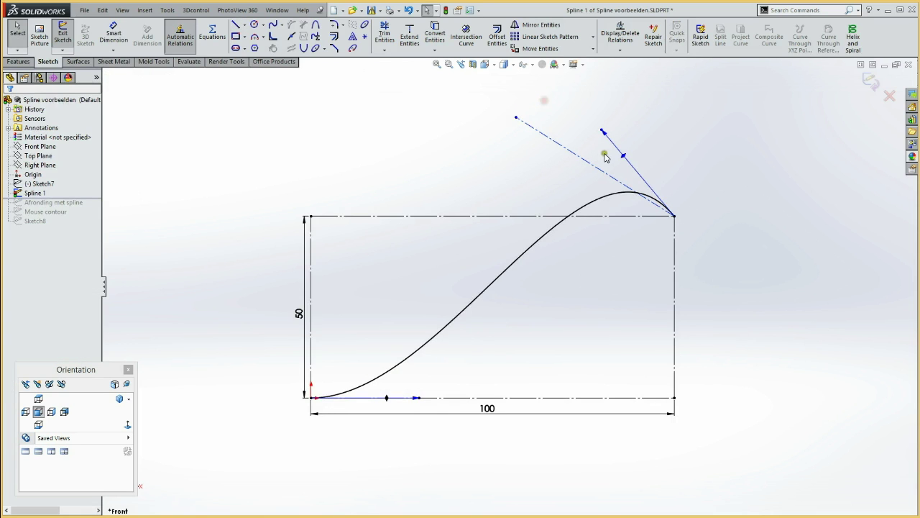
Make the spline tangent to the construction line.
click(618, 197)
ctrl+click(614, 178)
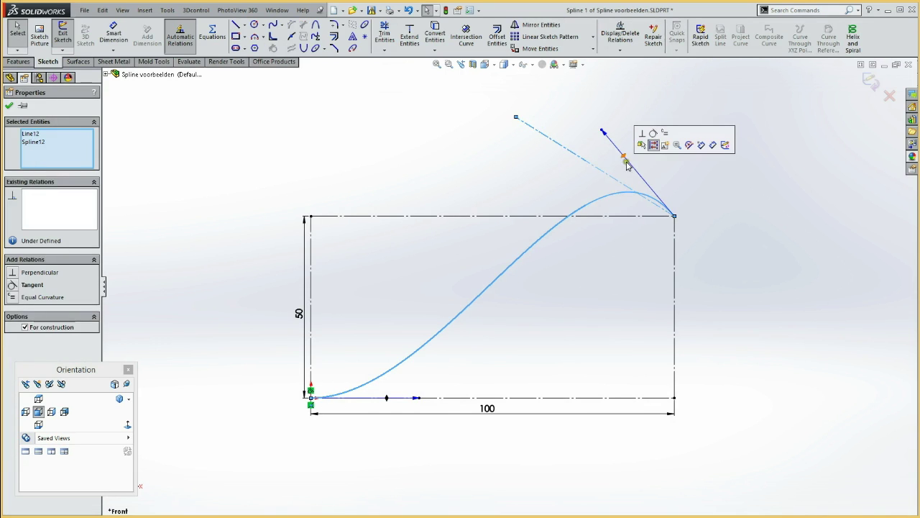
click(654, 138)
click(551, 157)
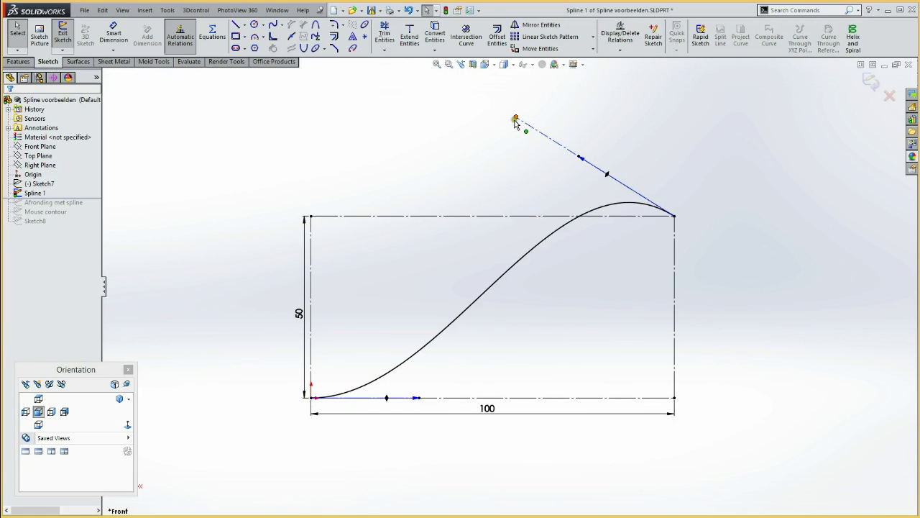
Reshape the spline's end tangent and reposition the construction line's upper end.
mouse_move(581, 158)
mouse_down()
mouse_move(585, 163)
mouse_move(554, 151)
mouse_move(578, 179)
mouse_move(554, 154)
mouse_up()
mouse_move(516, 117)
mouse_down()
mouse_move(512, 170)
mouse_move(475, 139)
mouse_move(558, 107)
mouse_move(522, 132)
mouse_move(521, 117)
mouse_move(499, 160)
mouse_move(501, 132)
mouse_up()
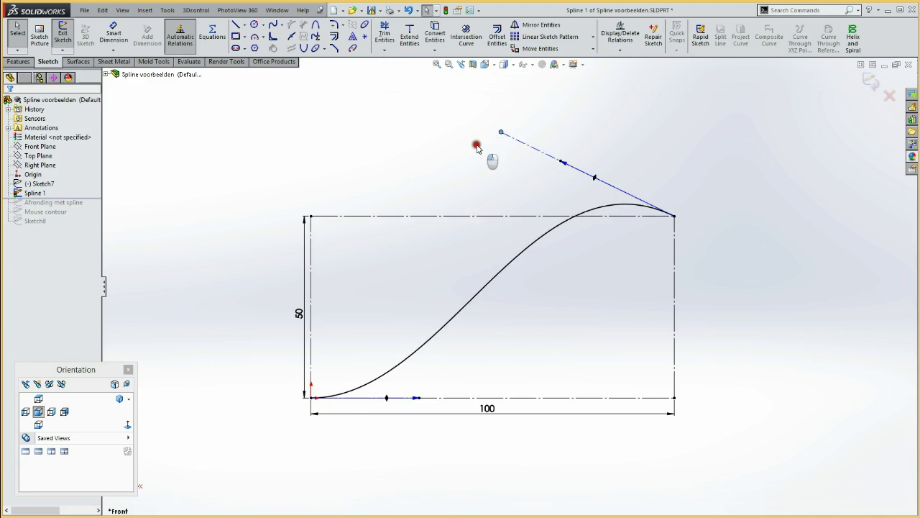
click(277, 26)
click(674, 215)
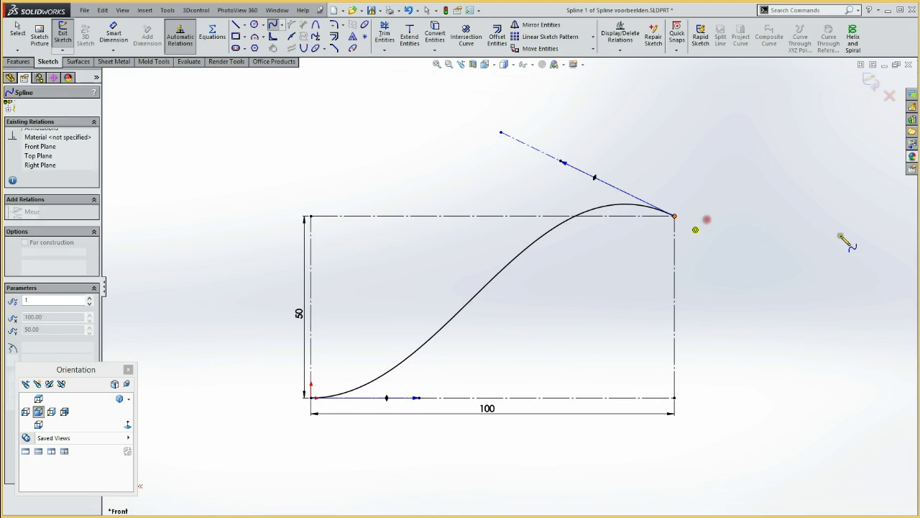
double_click(845, 317)
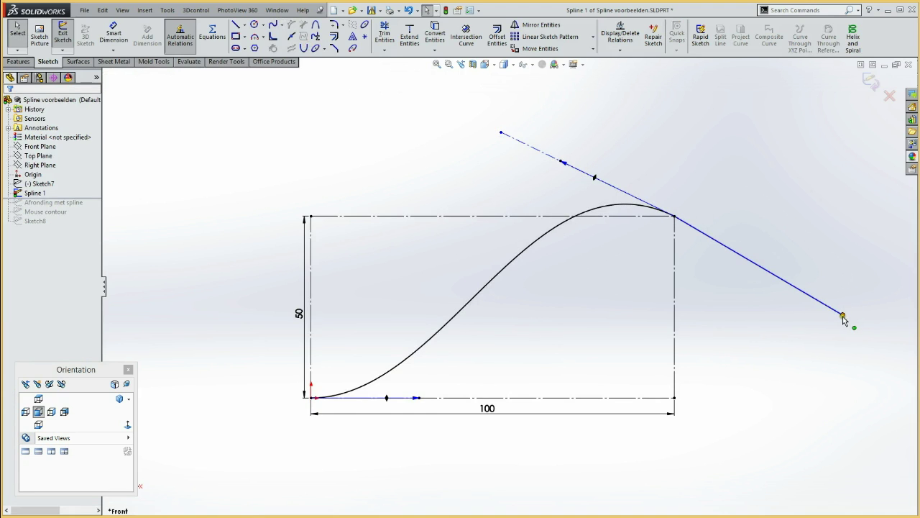
click(749, 260)
drag(774, 272, 783, 266)
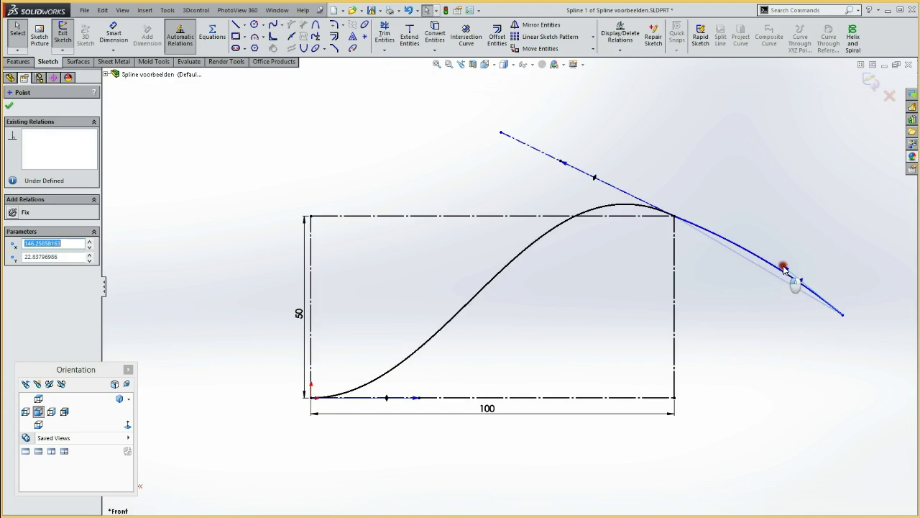
click(747, 251)
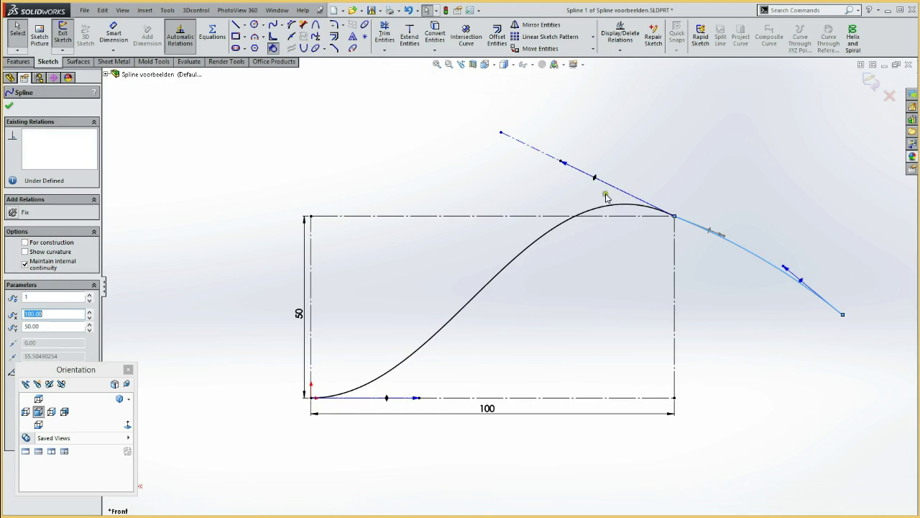
ctrl+click(621, 204)
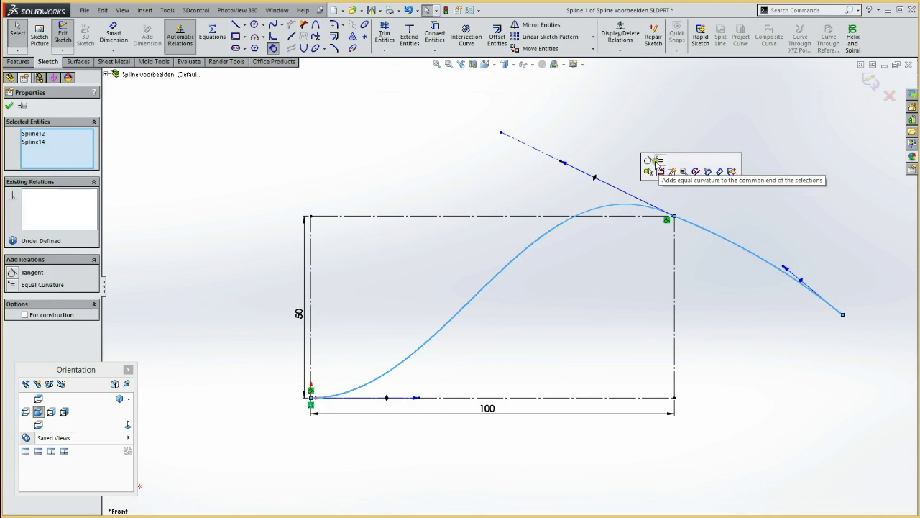
click(653, 162)
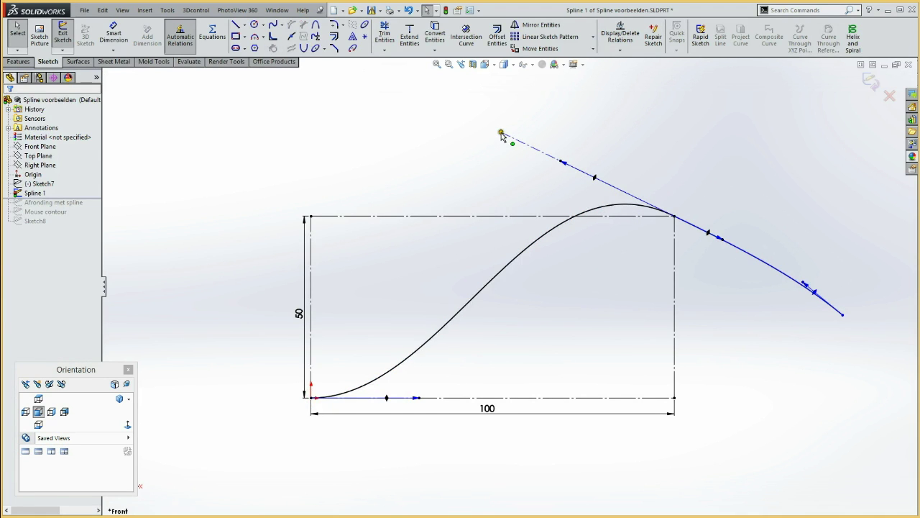
drag(502, 134, 526, 157)
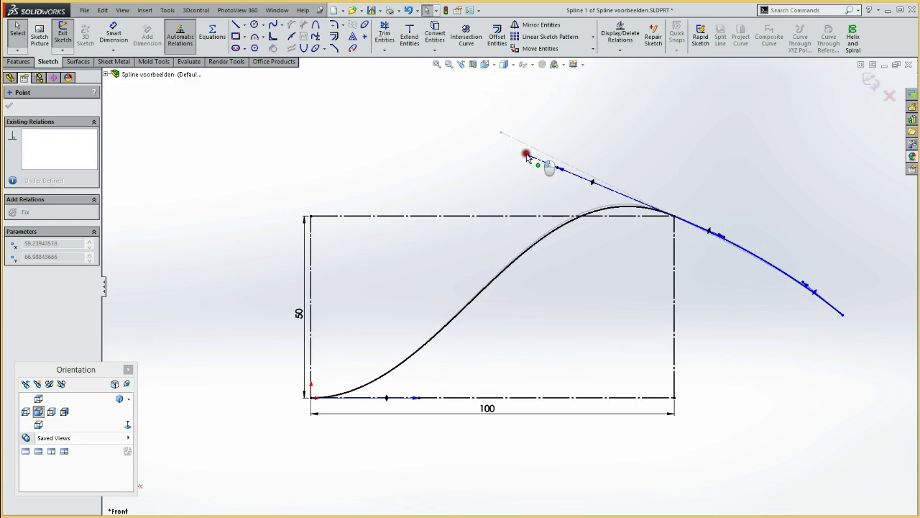
drag(526, 157, 514, 135)
mouse_move(724, 242)
mouse_down()
mouse_move(740, 247)
mouse_move(711, 233)
mouse_up()
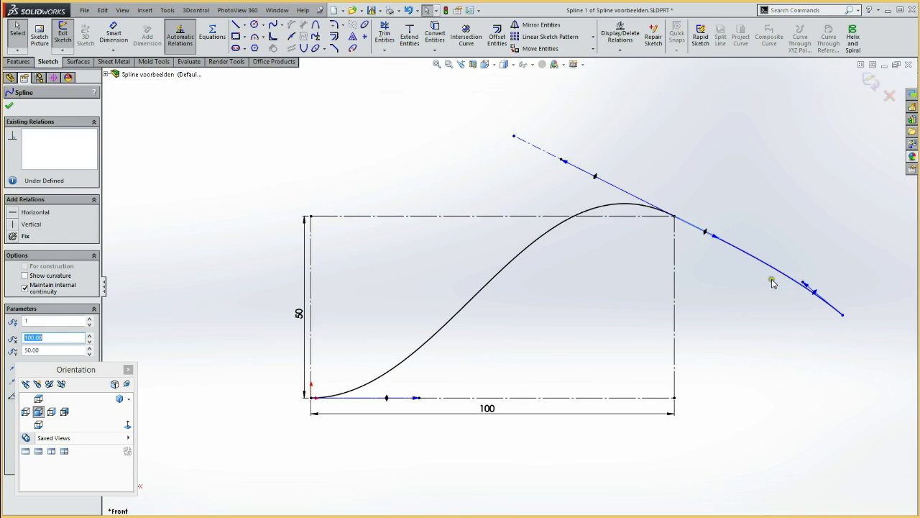
key(Delete)
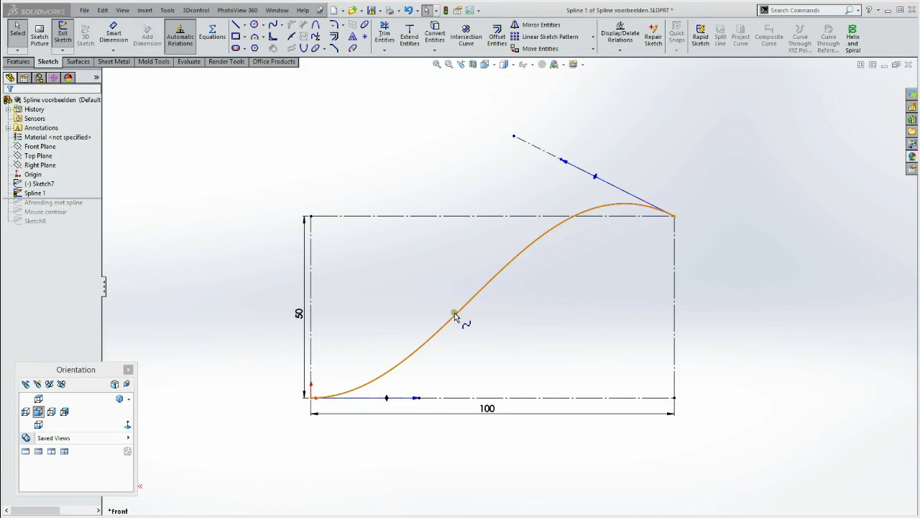
Insert an extra point midway along the spline.
right_click(456, 313)
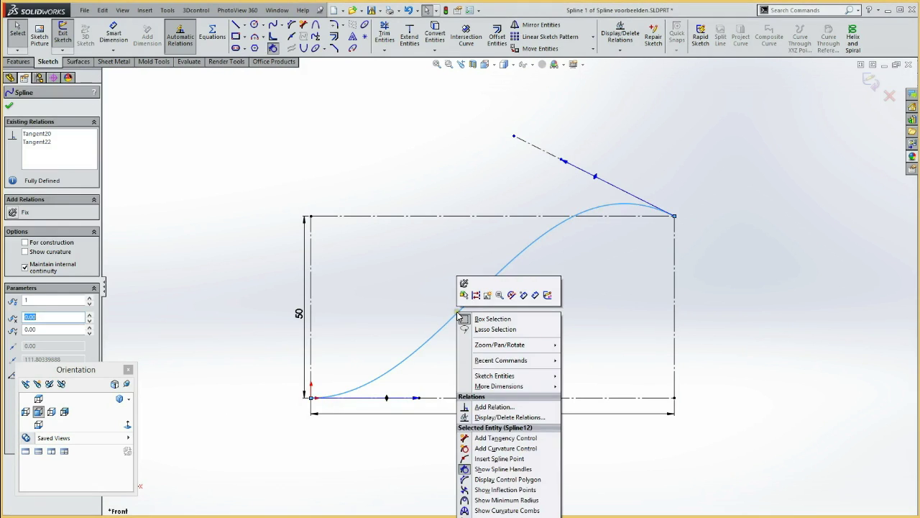
click(491, 458)
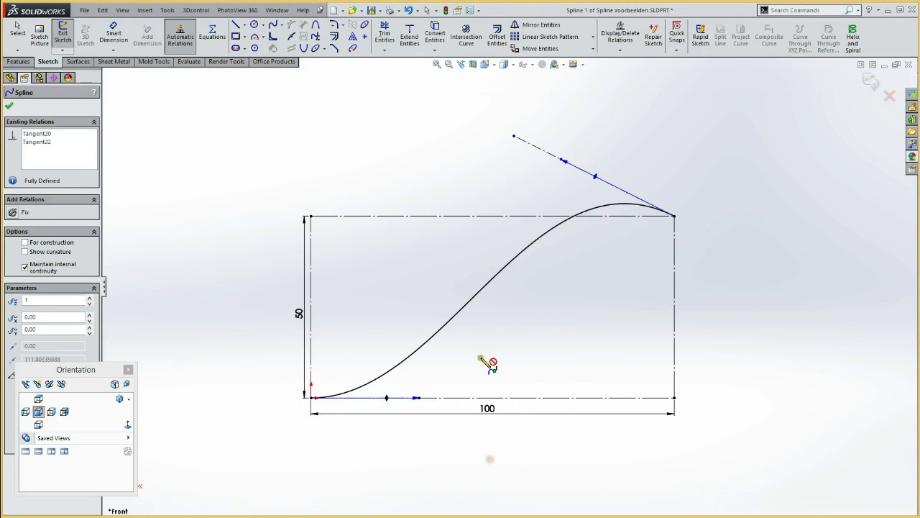
click(448, 322)
key(Escape)
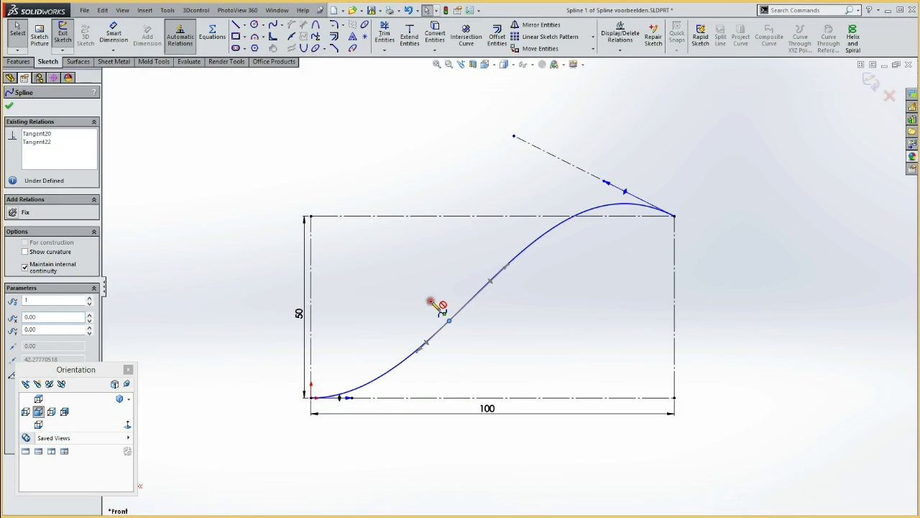
Dimension the new spline point 36 from the left edge and 20 above the bottom edge.
key(d)
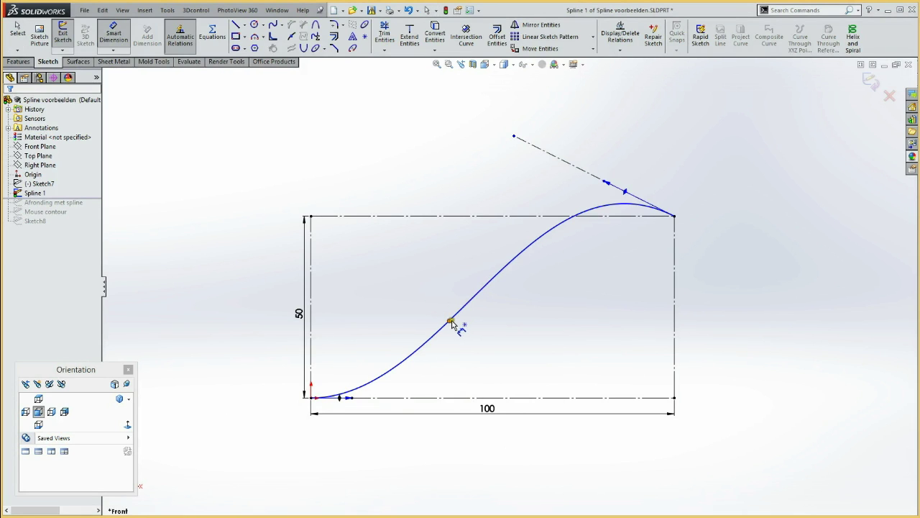
click(449, 321)
click(313, 324)
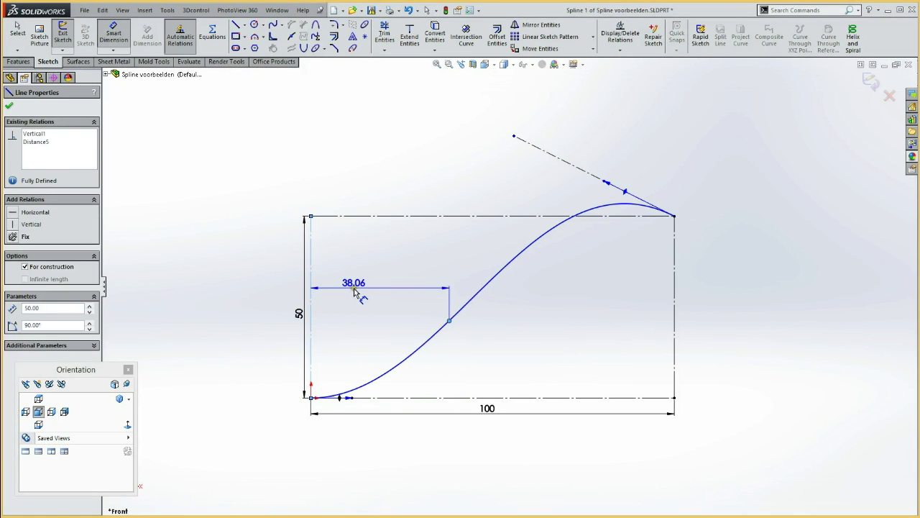
click(354, 291)
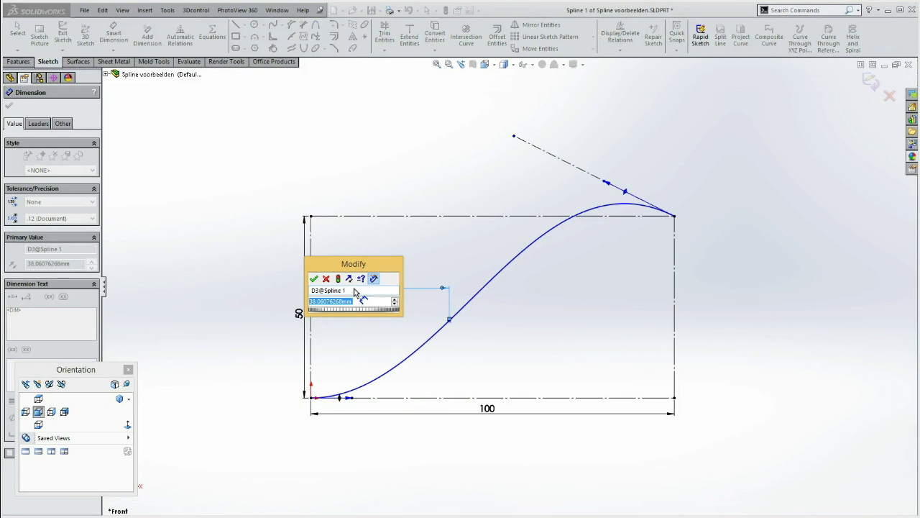
text(36)
key(Return)
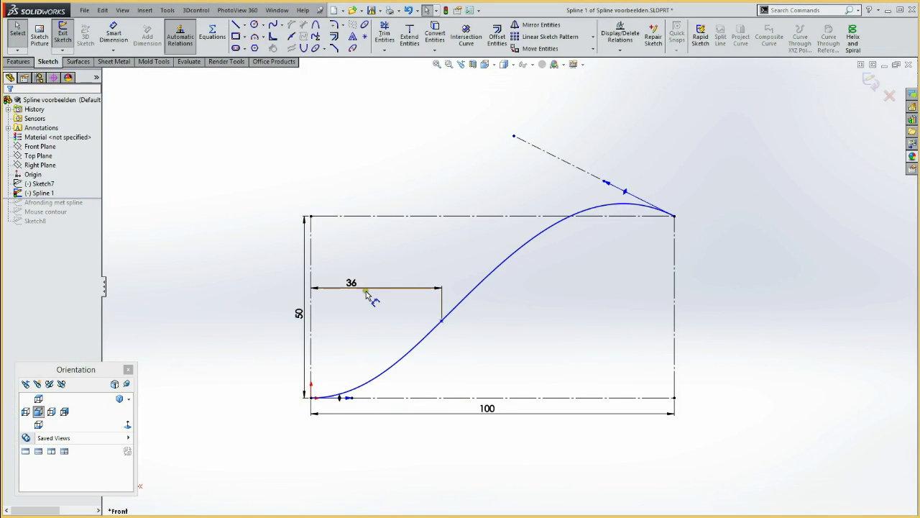
click(443, 320)
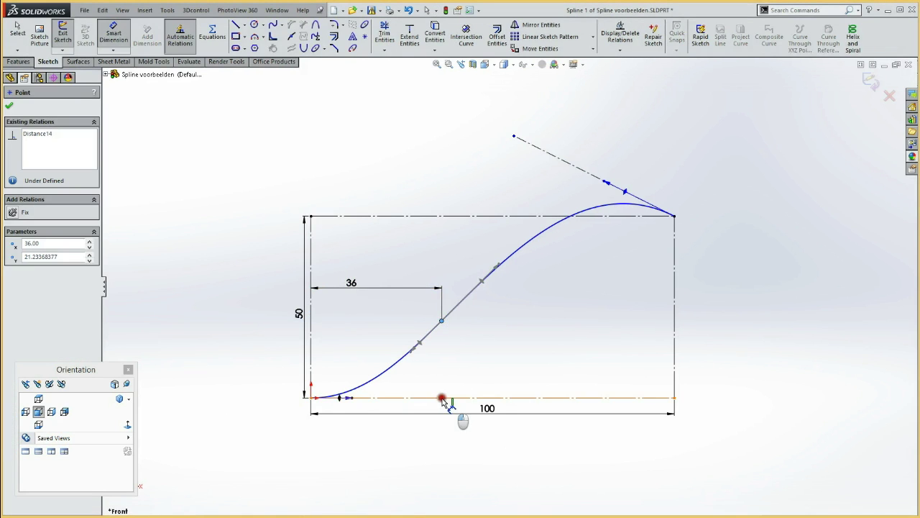
click(447, 397)
click(480, 352)
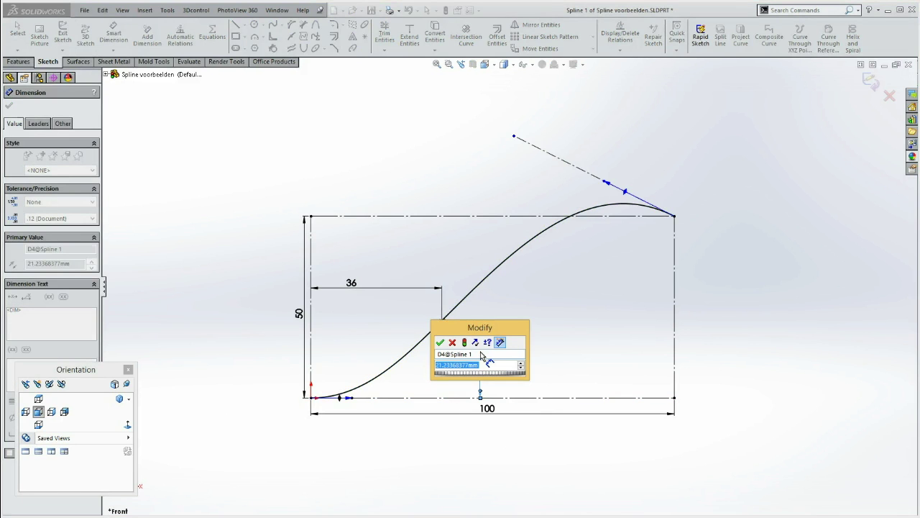
text(20)
key(Return)
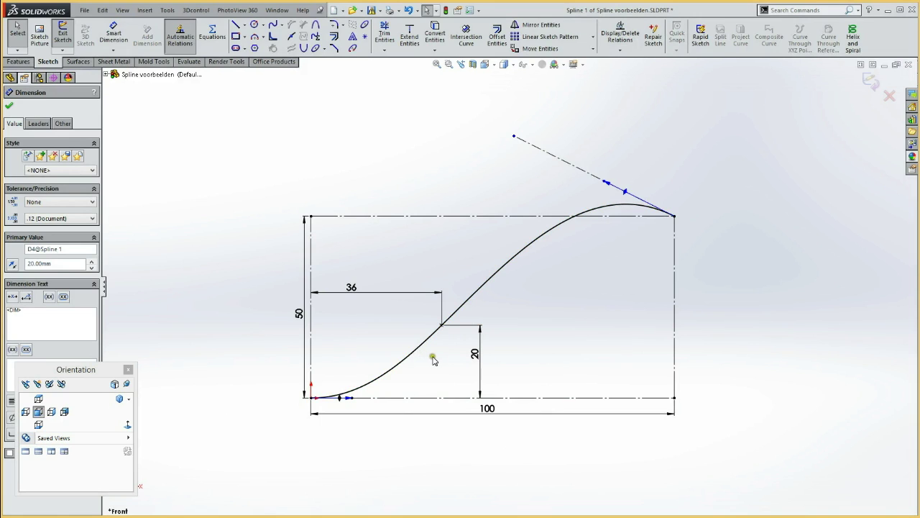
click(434, 359)
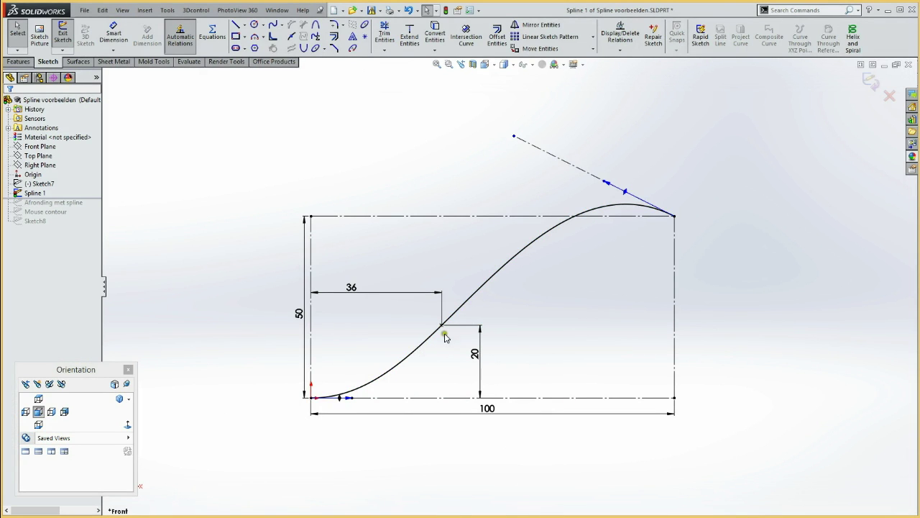
click(442, 326)
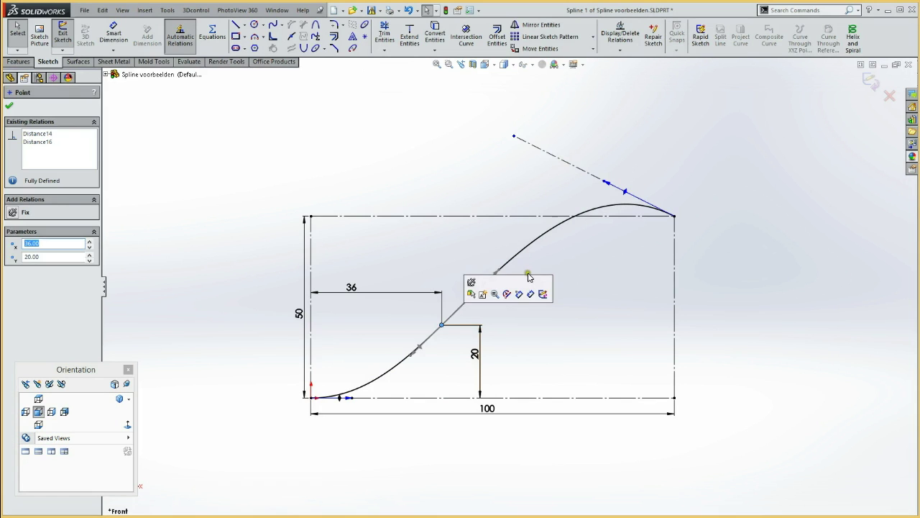
Pull the midpoint's tangent to reshape the curve and fix the spline.
mouse_move(508, 273)
mouse_down()
mouse_move(498, 294)
mouse_move(495, 258)
mouse_move(487, 275)
mouse_up()
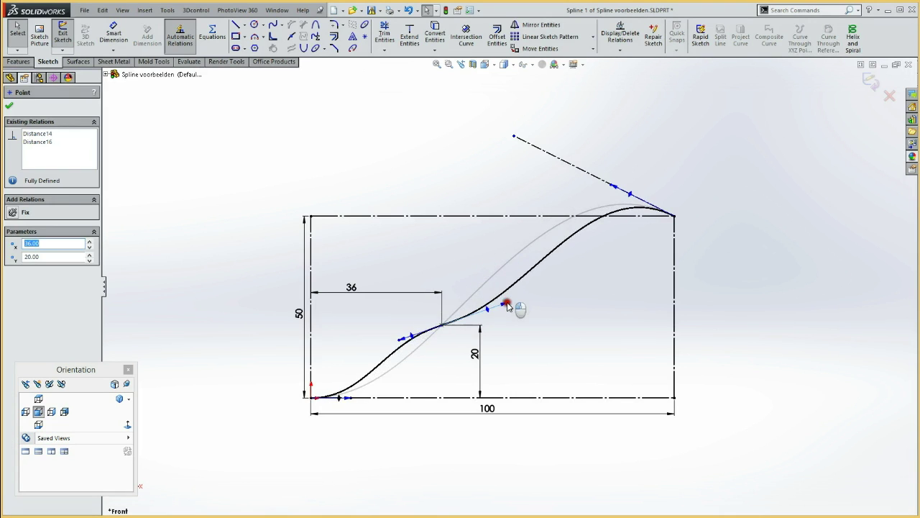
drag(487, 275, 470, 263)
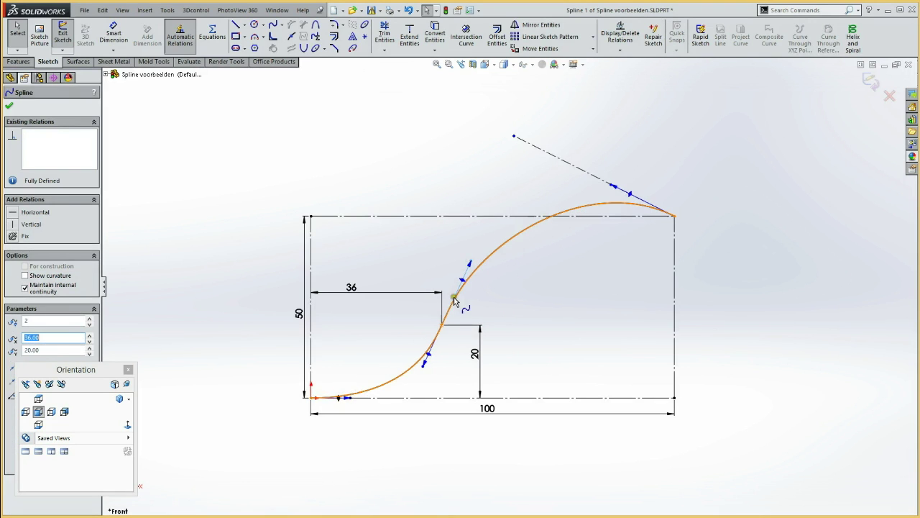
click(12, 237)
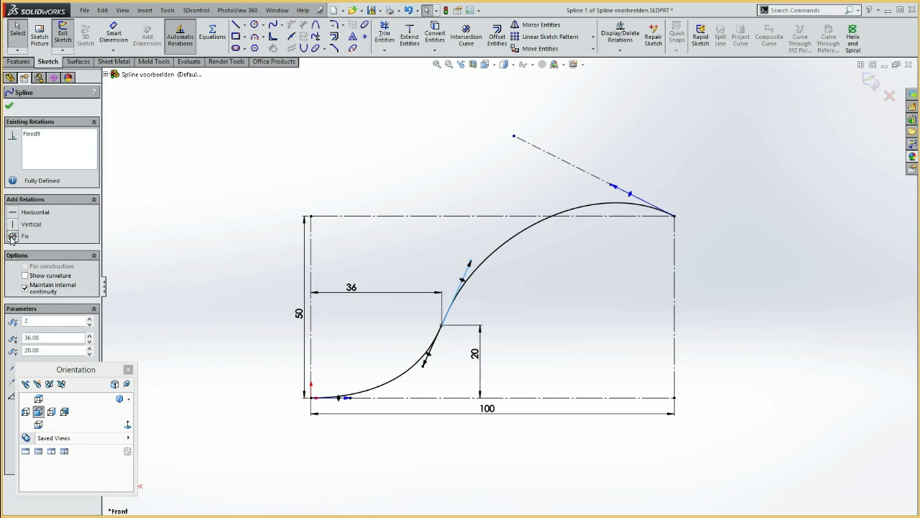
click(411, 244)
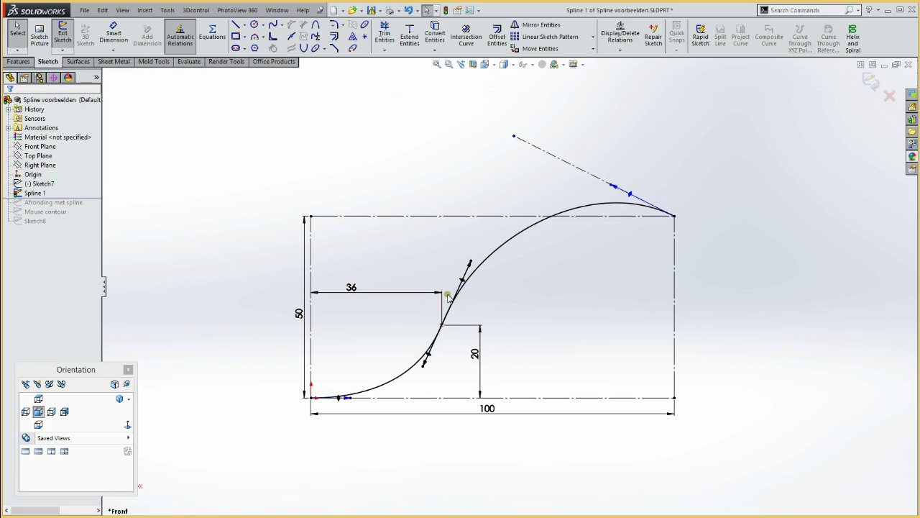
Delete the Fixed9 relation from the spline's middle point.
click(471, 264)
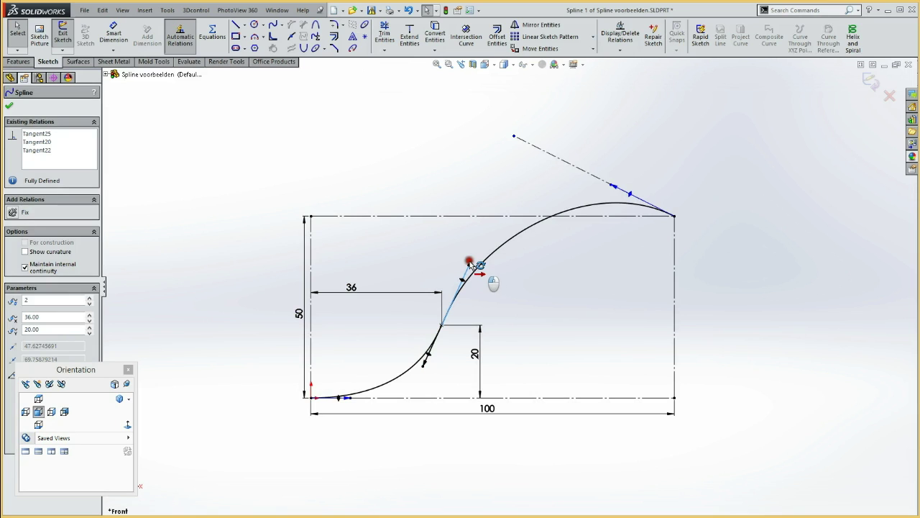
click(467, 261)
key(Escape)
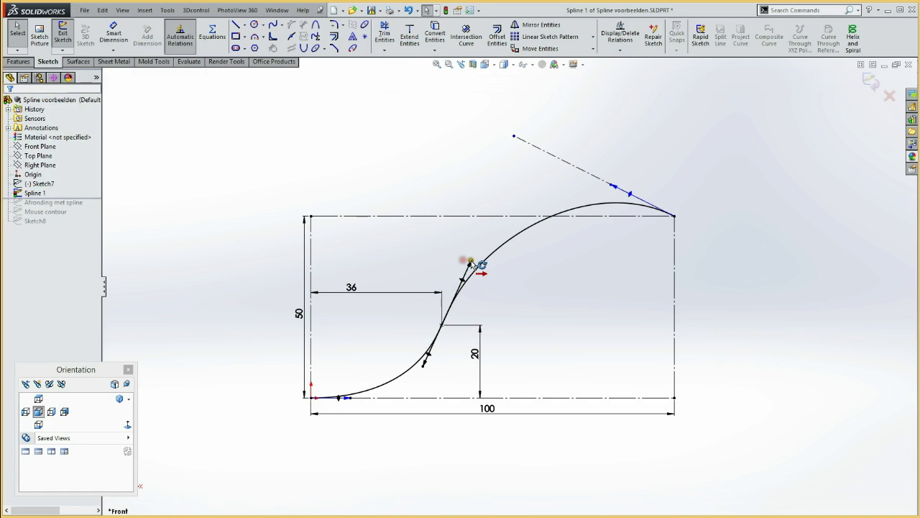
click(471, 263)
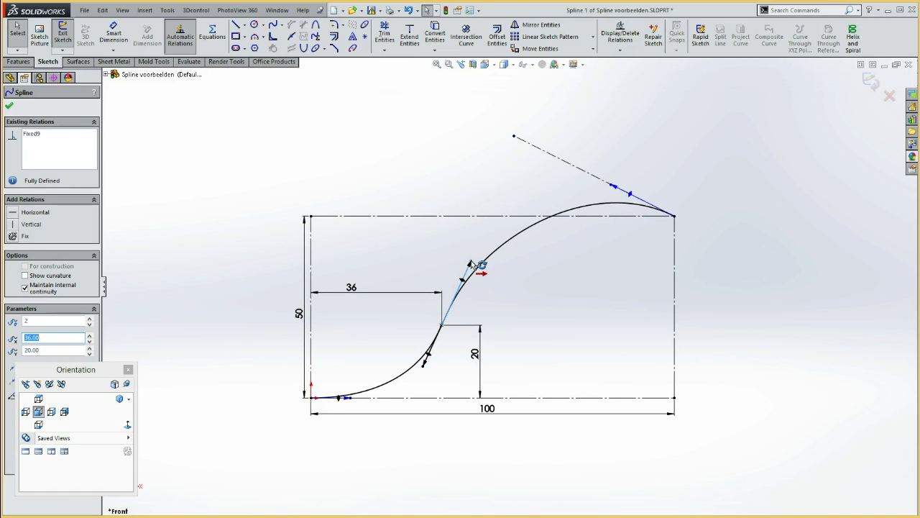
click(31, 139)
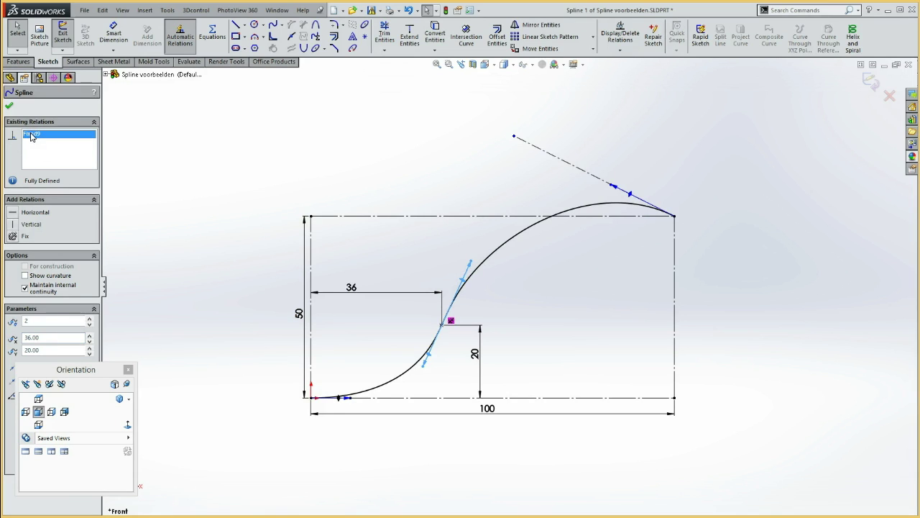
key(Delete)
click(245, 187)
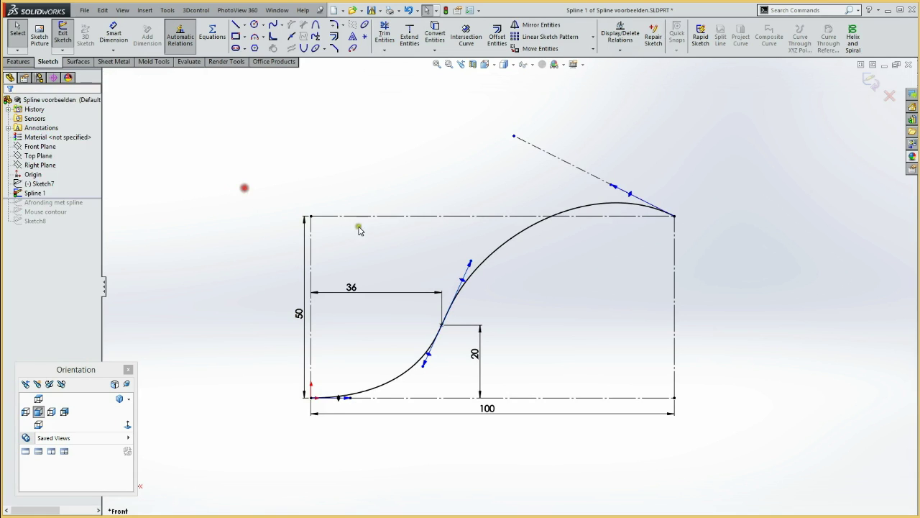
Steepen the middle tangent to about 80° and move the popup aside.
click(471, 265)
mouse_move(471, 264)
mouse_down()
mouse_move(460, 253)
mouse_move(512, 279)
mouse_move(451, 310)
mouse_move(421, 261)
mouse_move(454, 255)
mouse_up()
drag(45, 365, 143, 368)
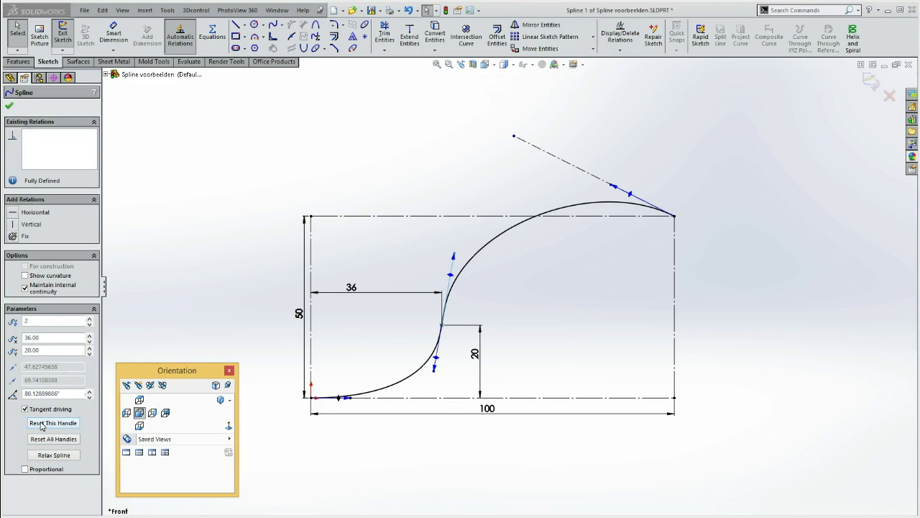
Reset the middle tangent, tilt it back past vertical, and relax the spline into a reverse bulge.
click(41, 424)
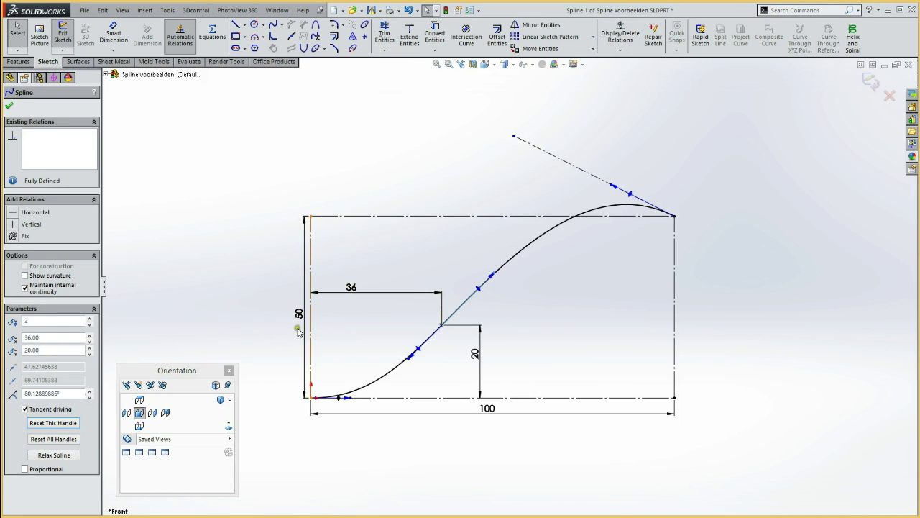
mouse_move(494, 276)
mouse_down()
mouse_move(432, 259)
mouse_move(411, 274)
mouse_up()
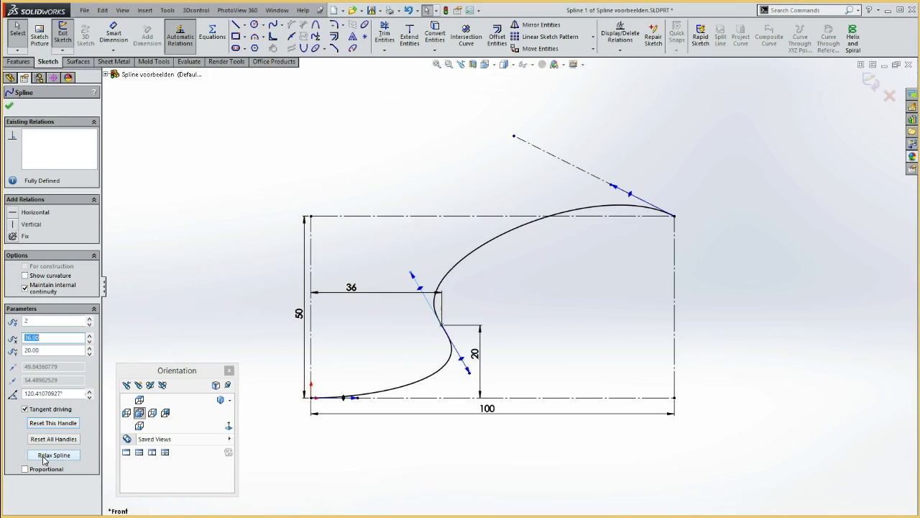
click(45, 458)
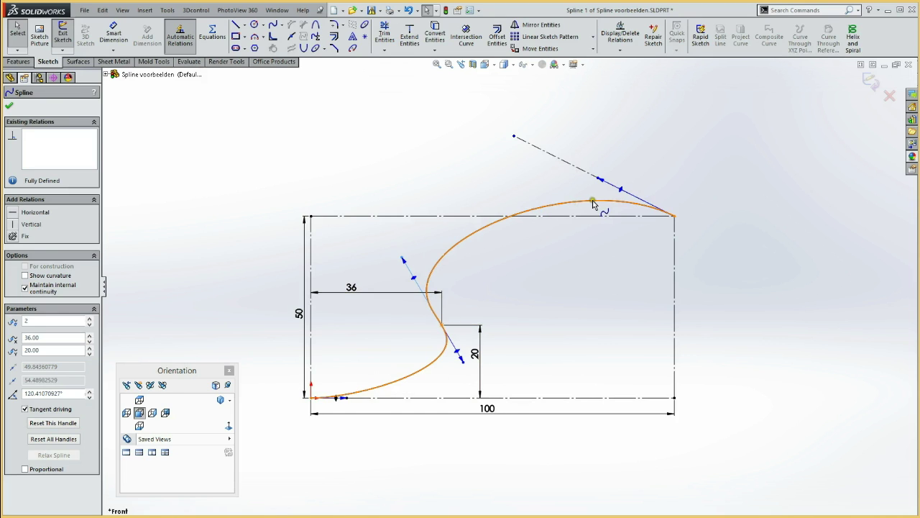
click(432, 251)
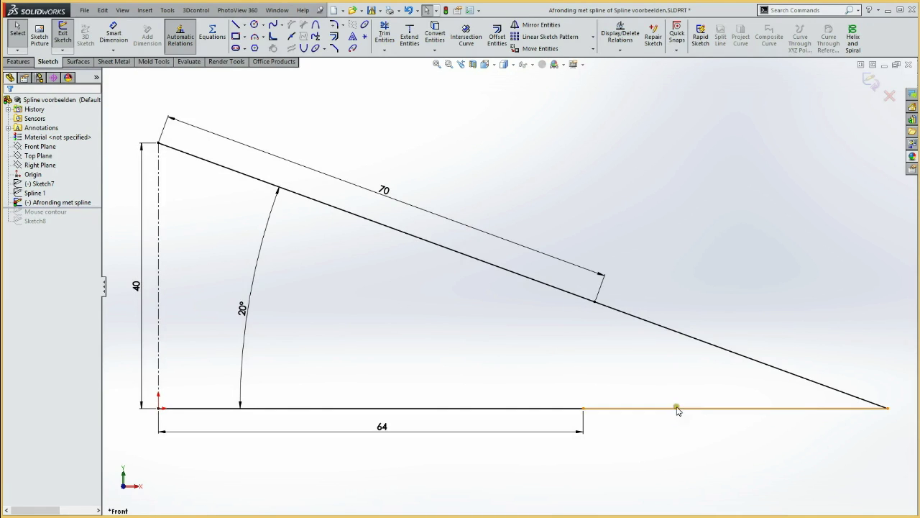
Round the sketch's sharp right-hand corner with an R7 fillet.
click(334, 25)
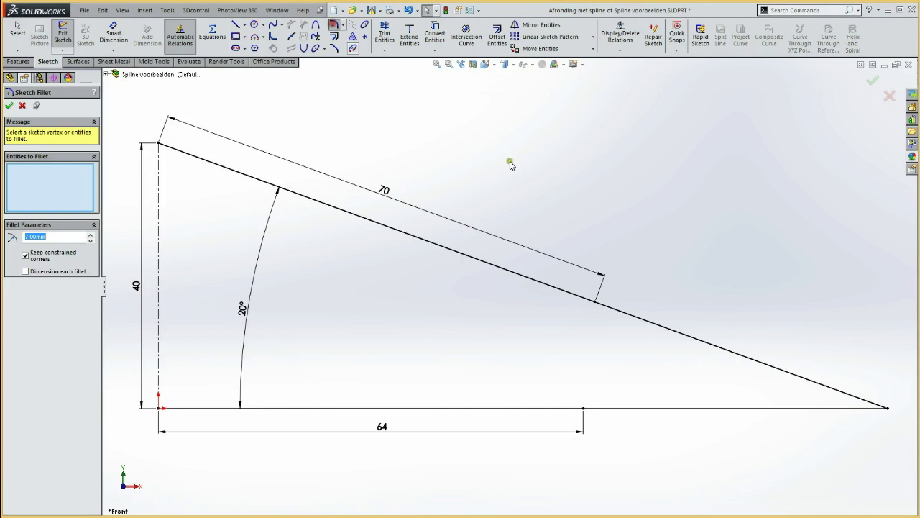
click(889, 411)
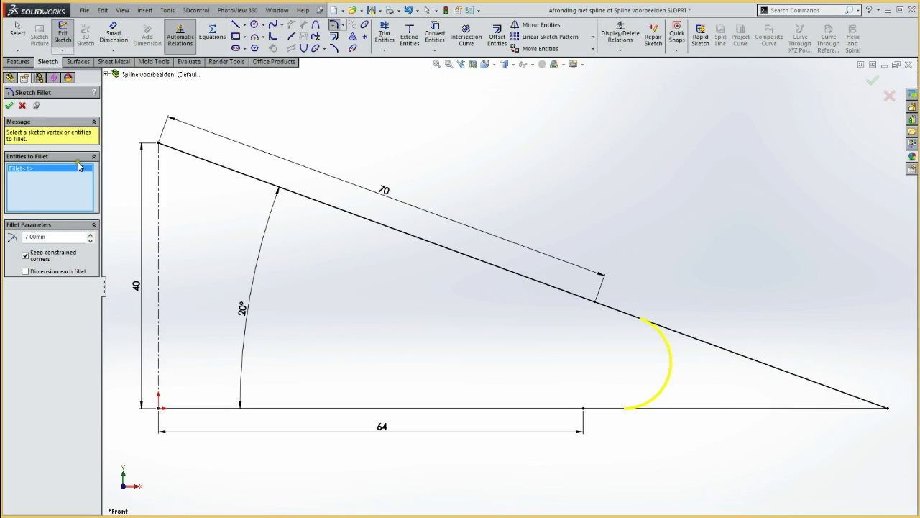
click(11, 107)
click(11, 107)
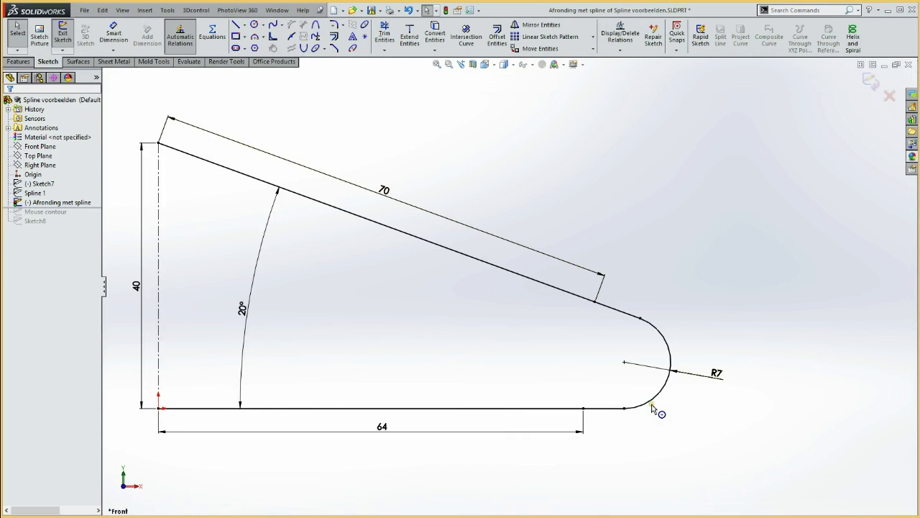
Convert the R7 fillet arc and its adjoining line pieces to construction geometry.
click(628, 317)
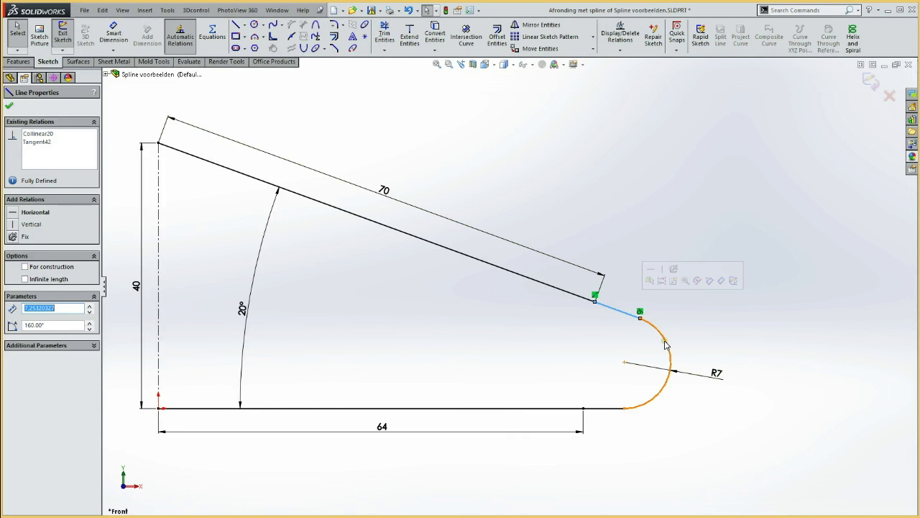
ctrl+click(669, 345)
click(613, 411)
ctrl+click(616, 379)
click(650, 375)
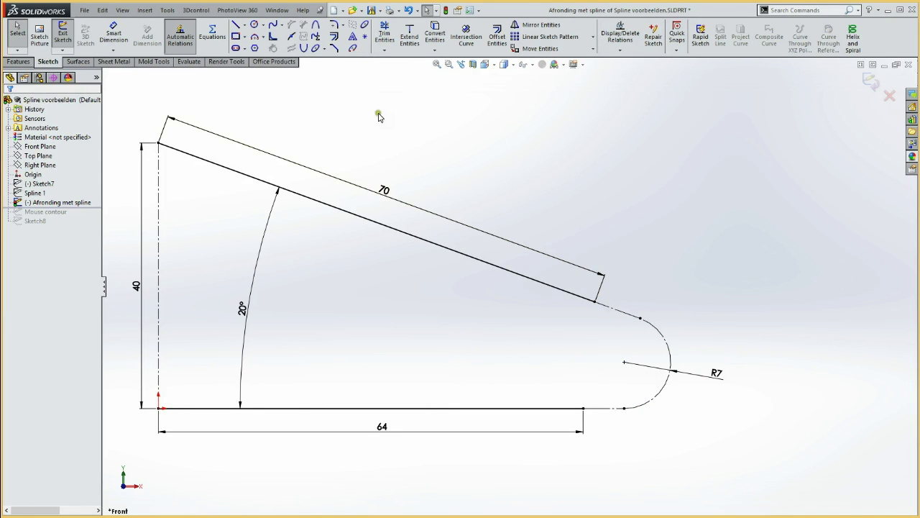
Draw a spline joining the top and bottom line ends, bent outward toward the fillet.
click(274, 27)
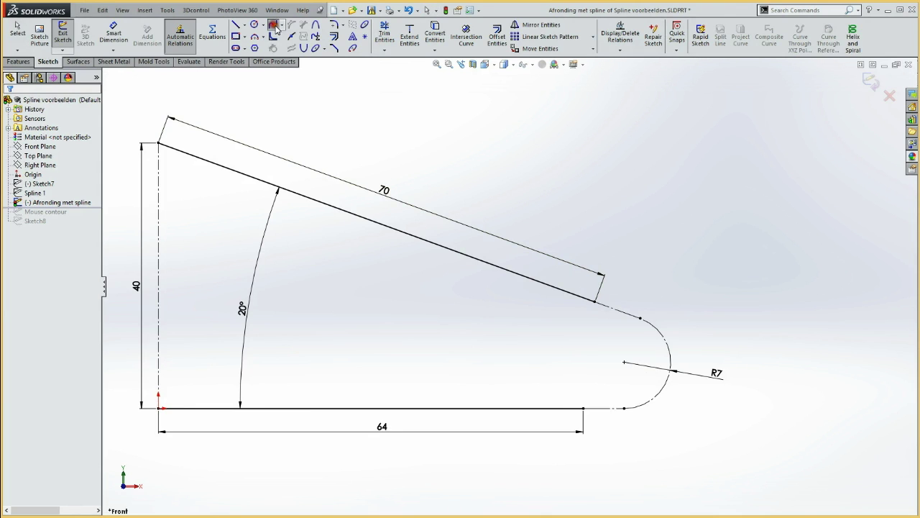
click(595, 303)
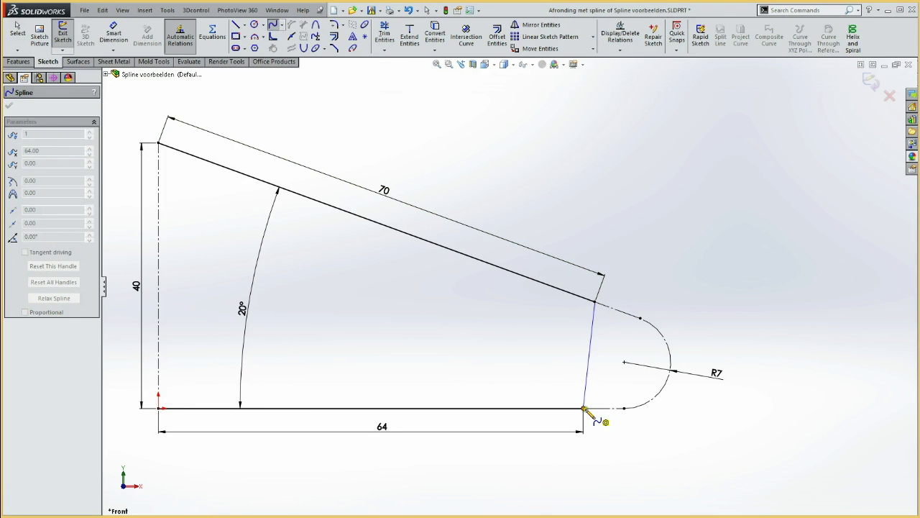
double_click(583, 408)
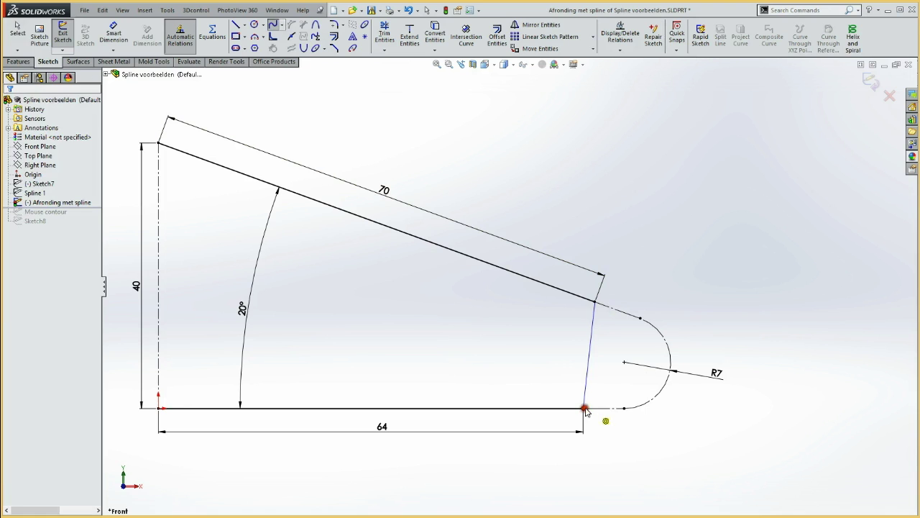
click(592, 340)
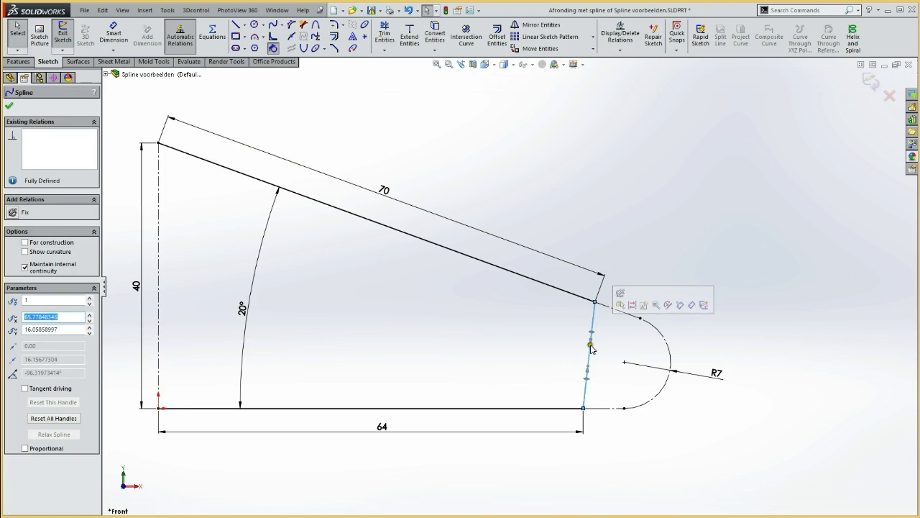
drag(589, 349, 588, 317)
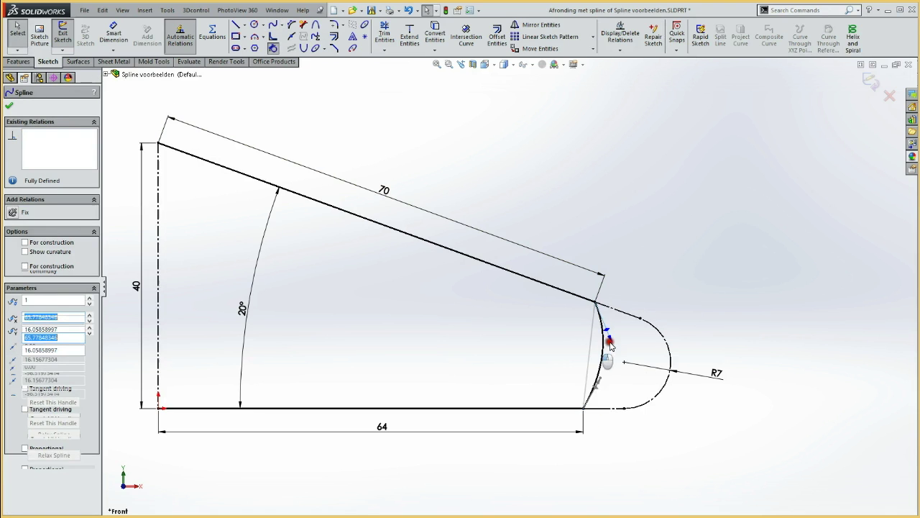
Make the spline tangent to both the top and bottom lines and lengthen its top tangent.
click(585, 299)
ctrl+click(598, 311)
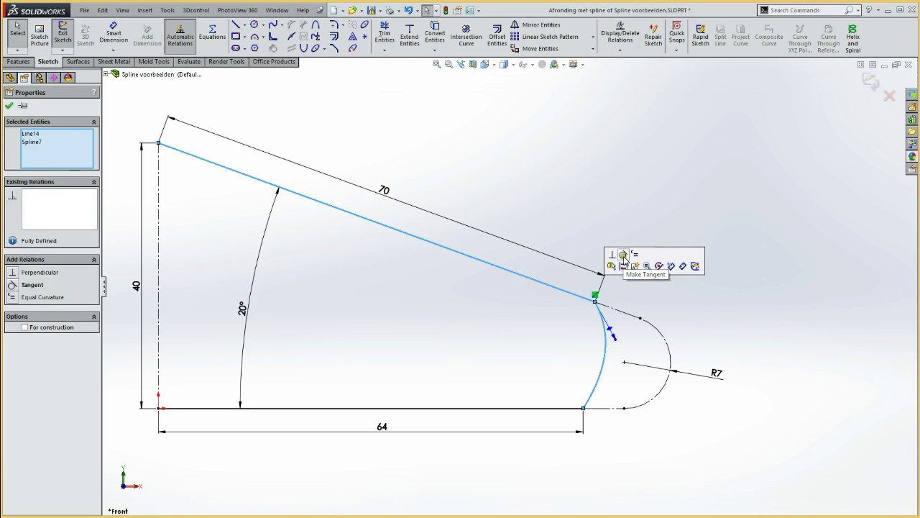
click(623, 256)
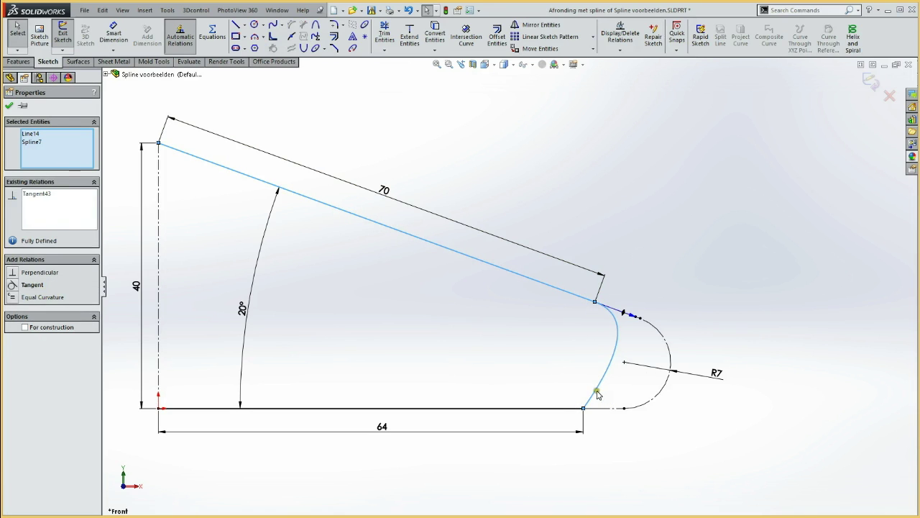
click(597, 393)
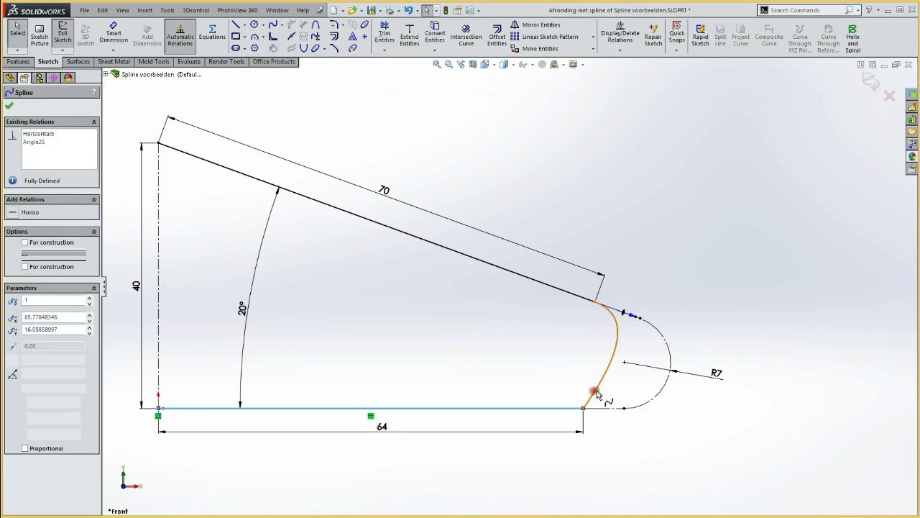
ctrl+click(597, 393)
click(632, 351)
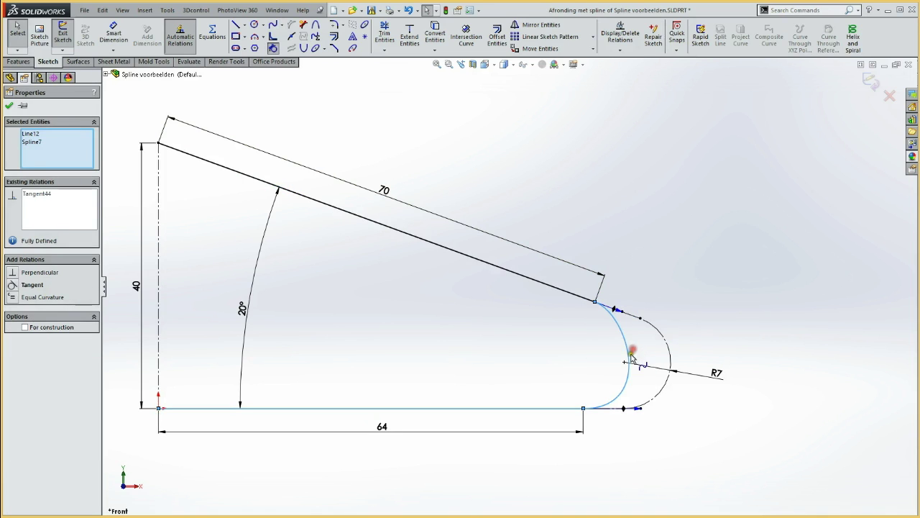
click(591, 364)
drag(624, 314, 711, 345)
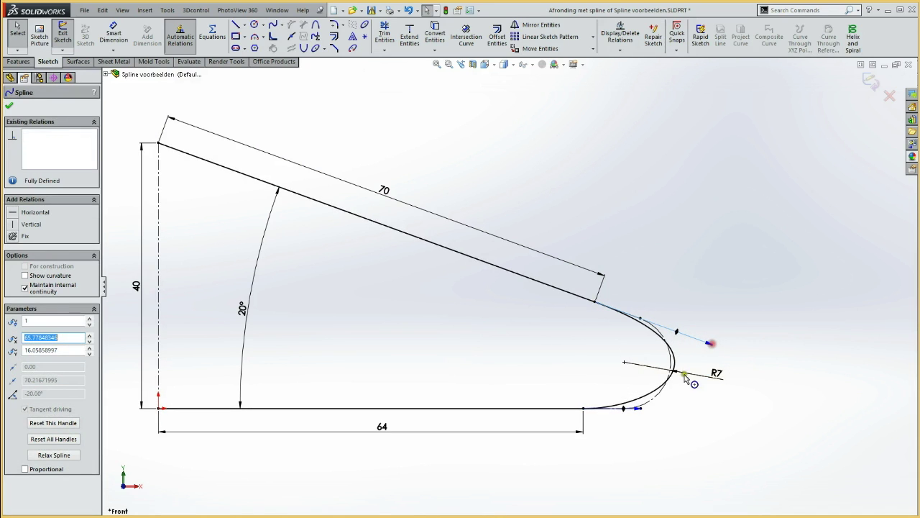
Tune the spline's top and bottom tangent lengths so its end follows the R7 arc, then zoom in.
drag(640, 408, 663, 408)
drag(713, 348, 694, 338)
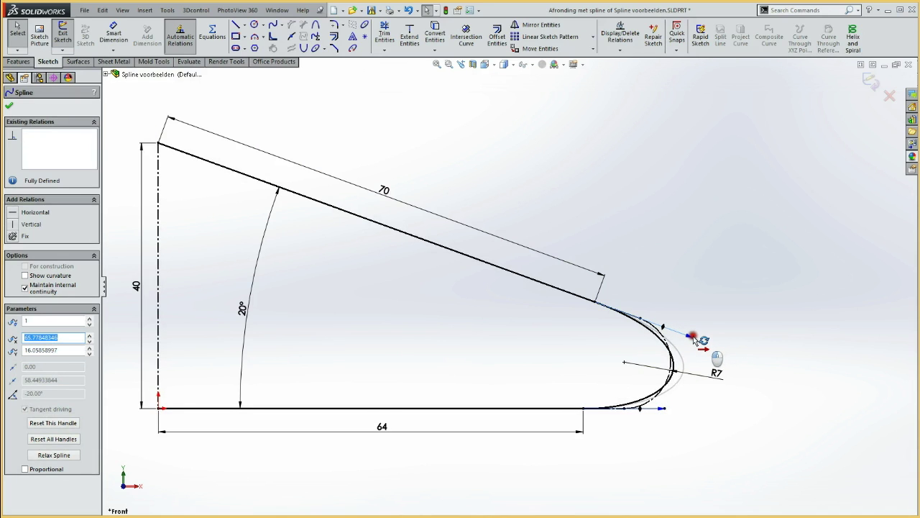
drag(694, 338, 689, 336)
key(z)
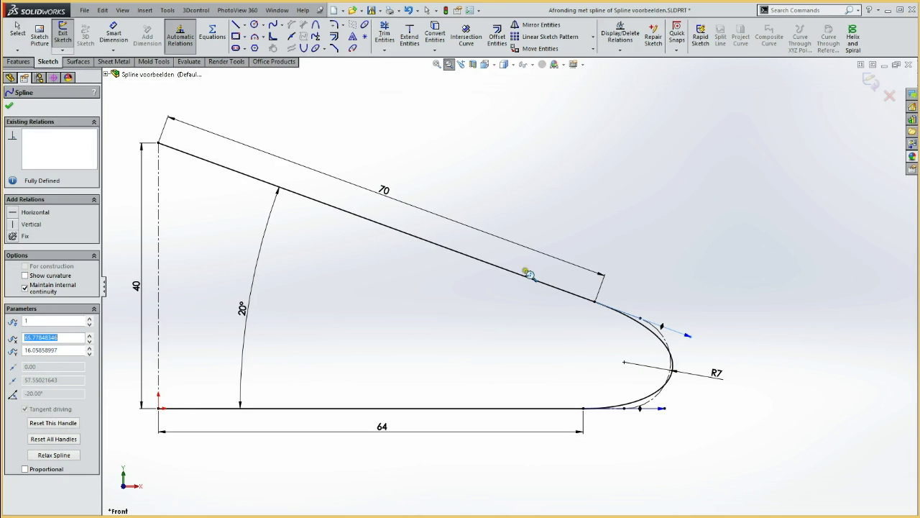
drag(527, 278, 788, 449)
key(Escape)
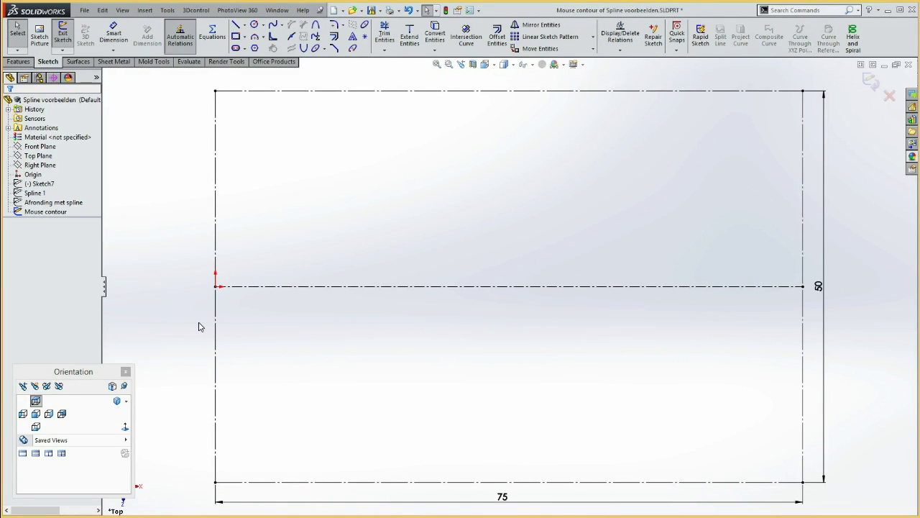
Draw a closed spline from the origin through the top-left, the centreline's right end, and below.
click(274, 24)
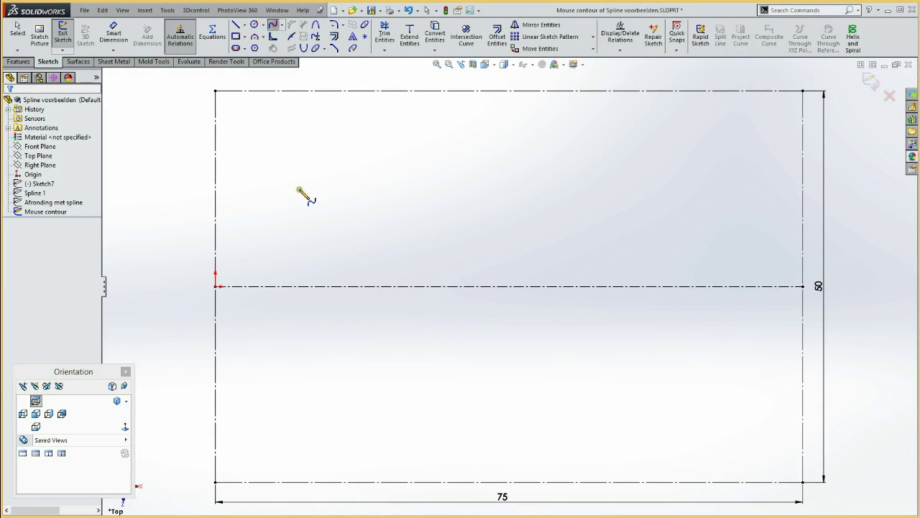
click(215, 286)
click(291, 135)
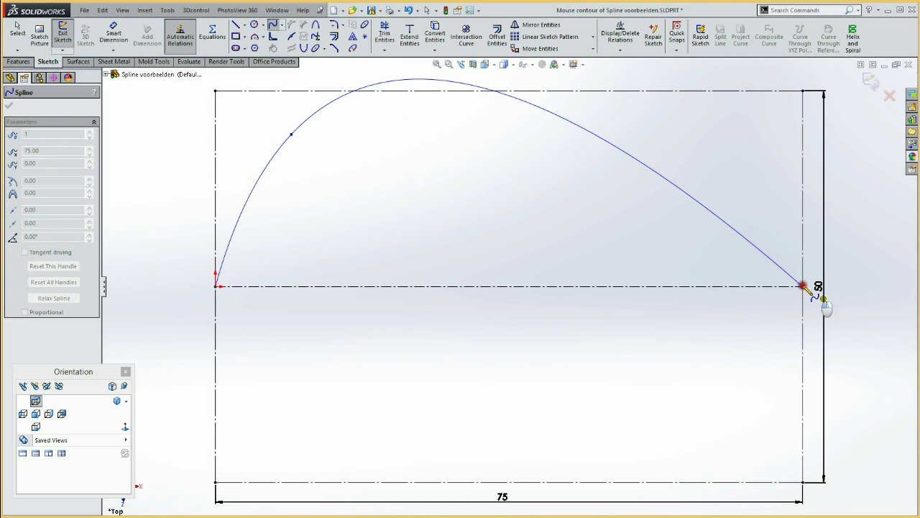
click(803, 286)
click(467, 453)
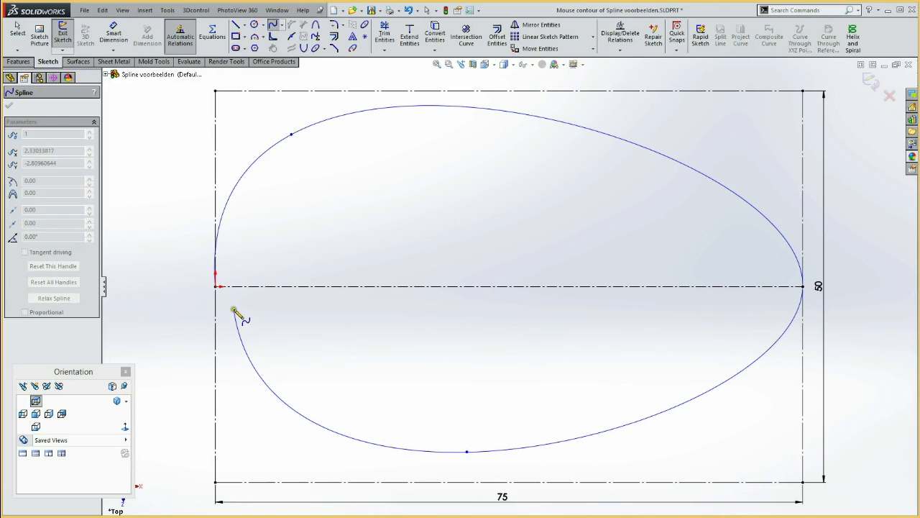
click(216, 286)
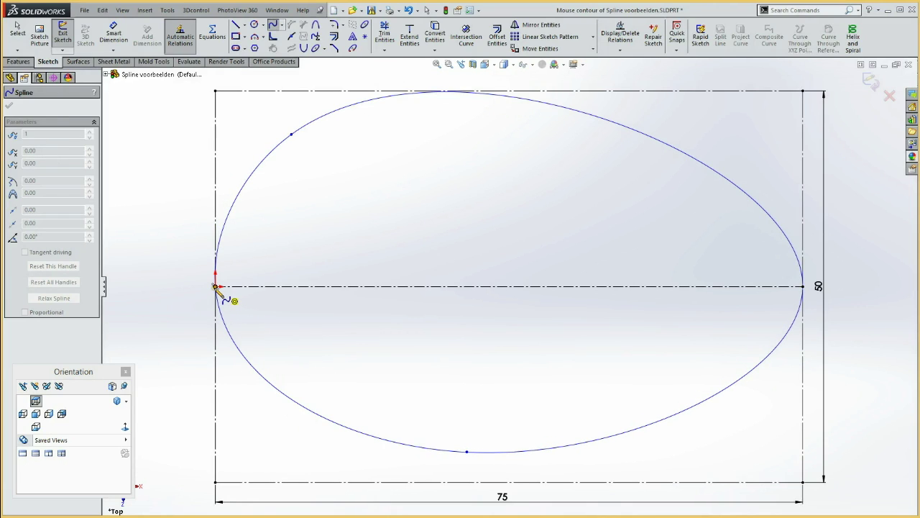
click(216, 286)
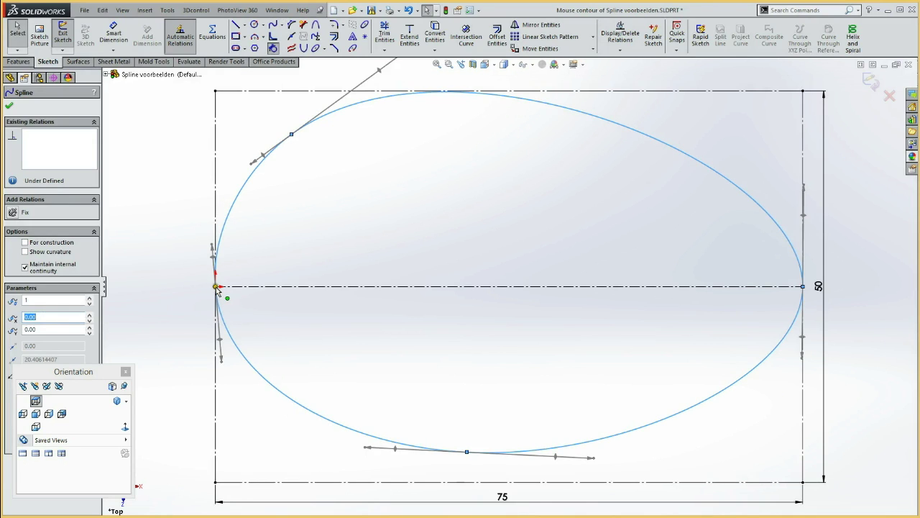
Pull the contour's lower spline point upward off the bottom edge.
click(338, 227)
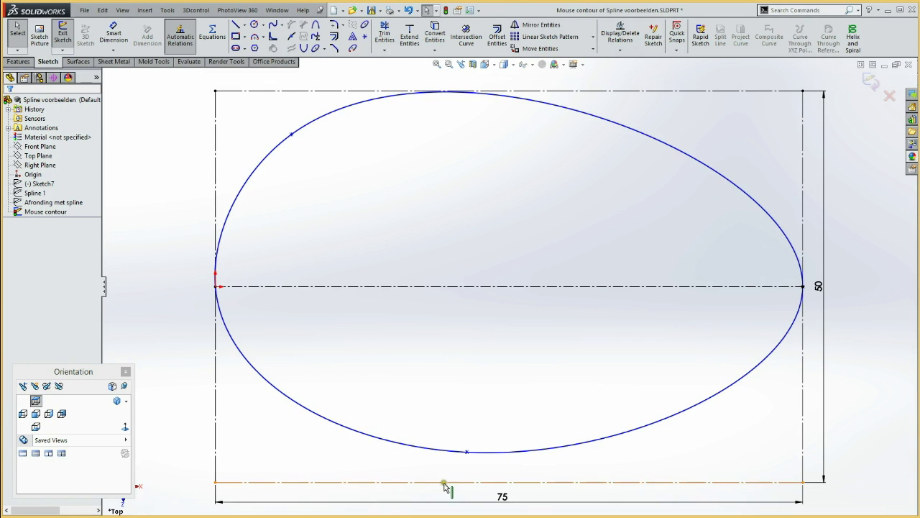
mouse_move(466, 451)
mouse_down()
mouse_move(469, 389)
mouse_move(394, 415)
mouse_move(391, 429)
mouse_up()
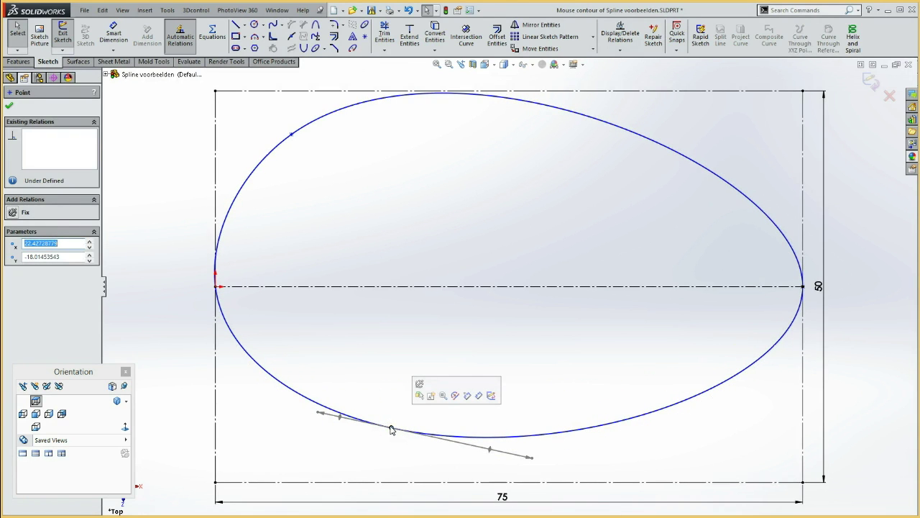
ctrl+click(293, 135)
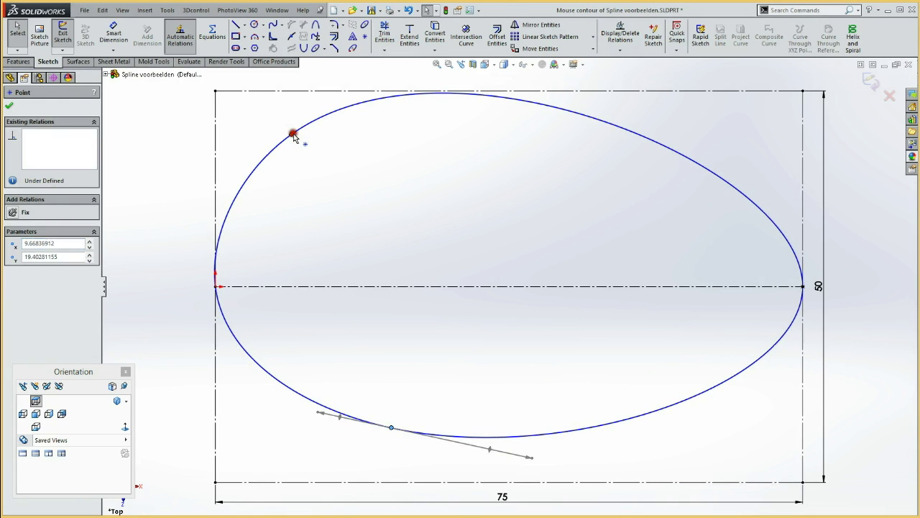
Make the two spline points symmetric about the centerline.
ctrl+click(331, 286)
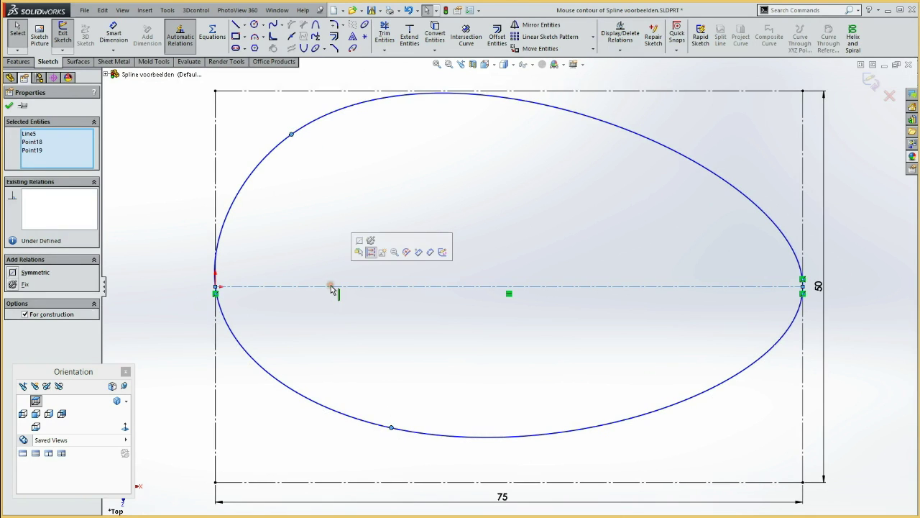
click(359, 241)
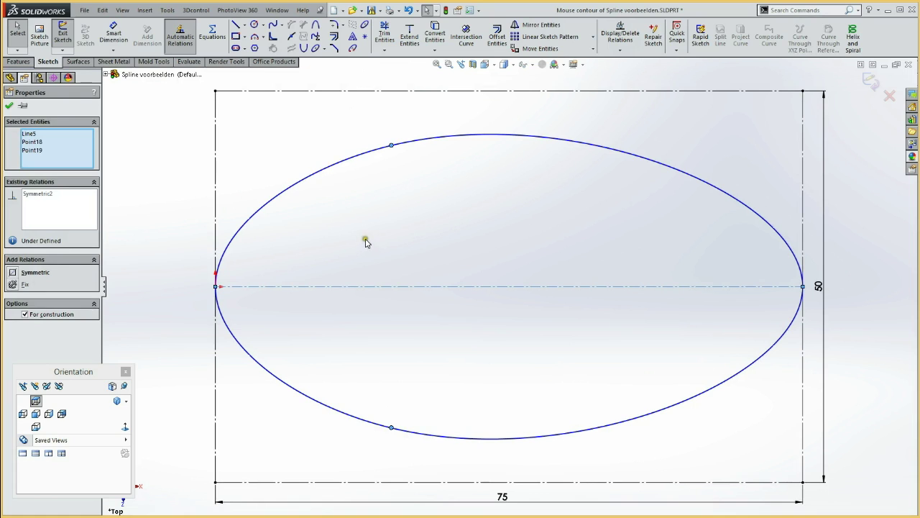
click(379, 243)
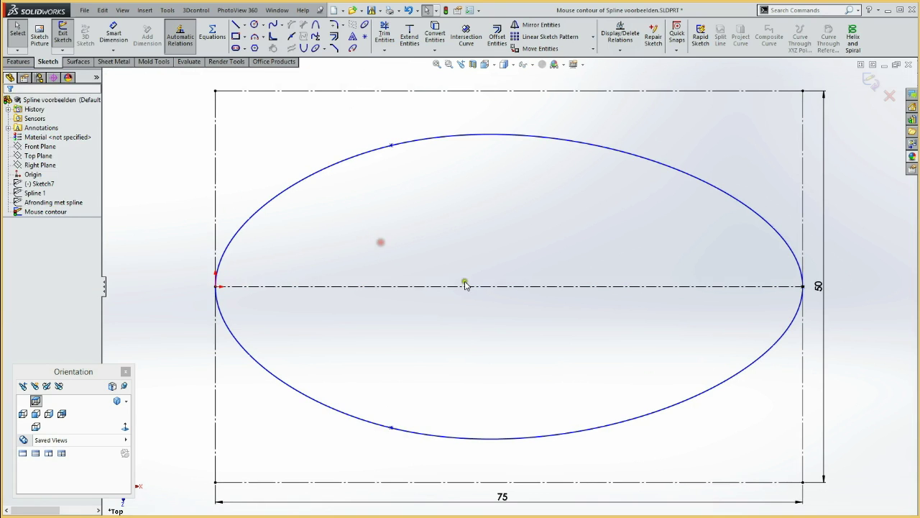
Make the spline tangent to the rectangle's top edge.
click(566, 91)
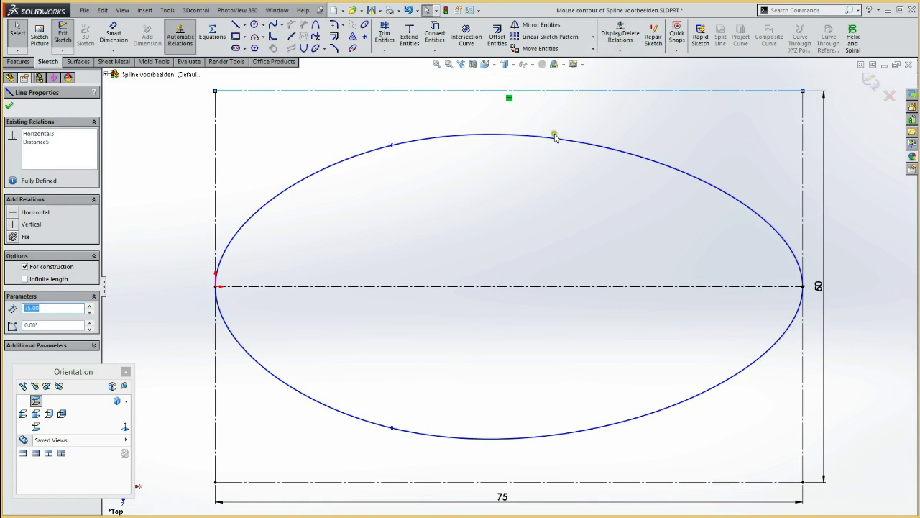
ctrl+click(554, 138)
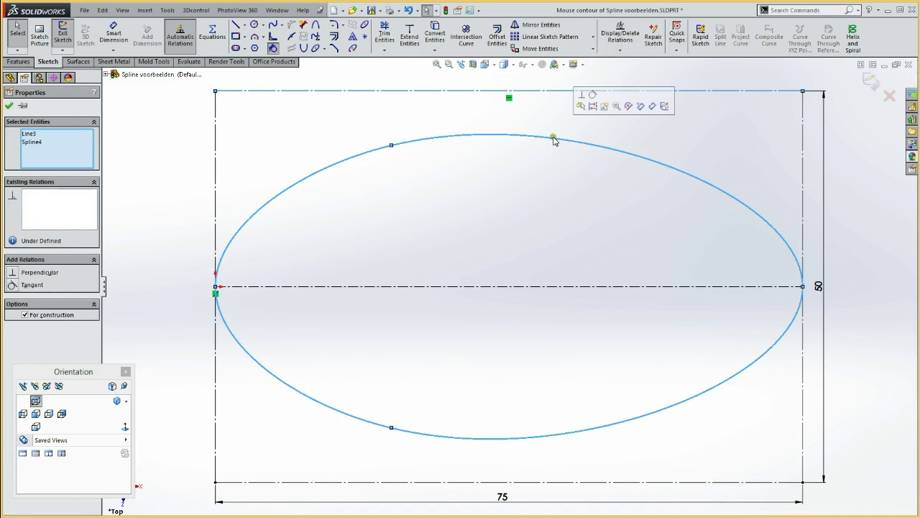
click(593, 96)
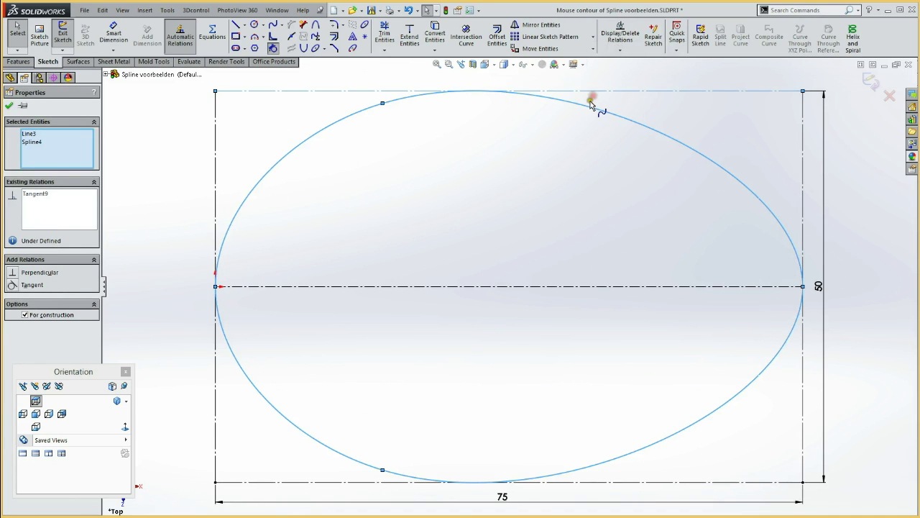
click(505, 204)
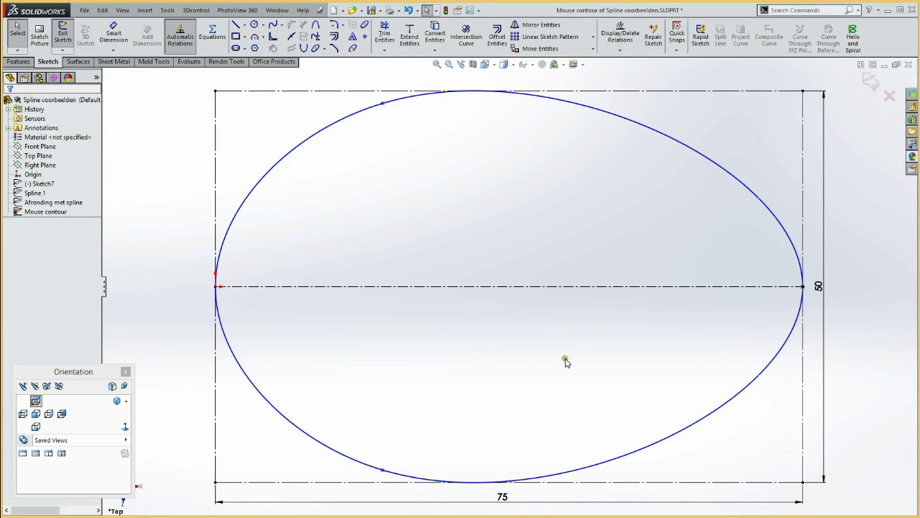
Move the 50 dimension aside and pull the spline's upper point down and left.
drag(824, 287, 821, 288)
click(664, 251)
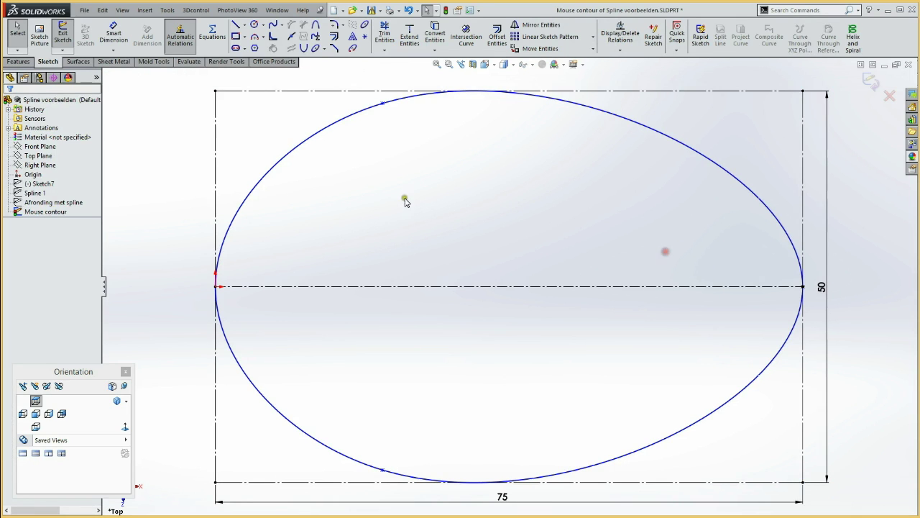
drag(384, 111, 311, 130)
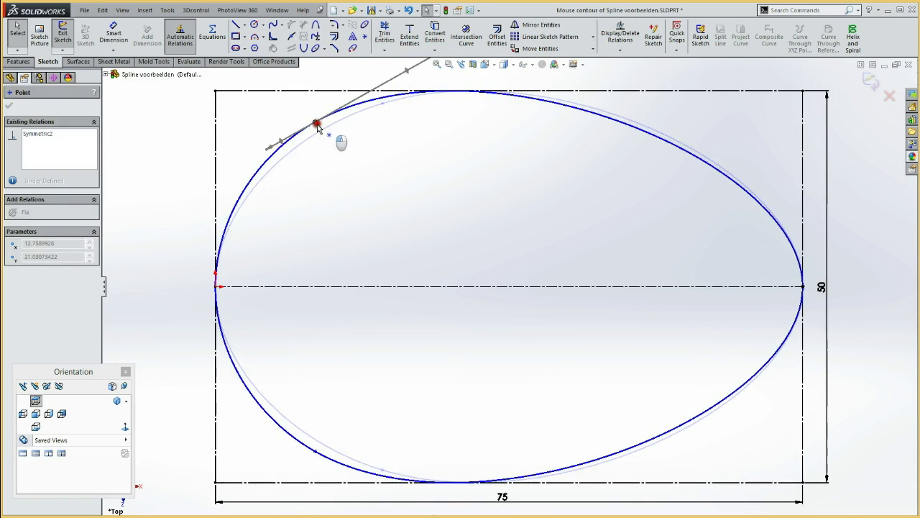
click(324, 161)
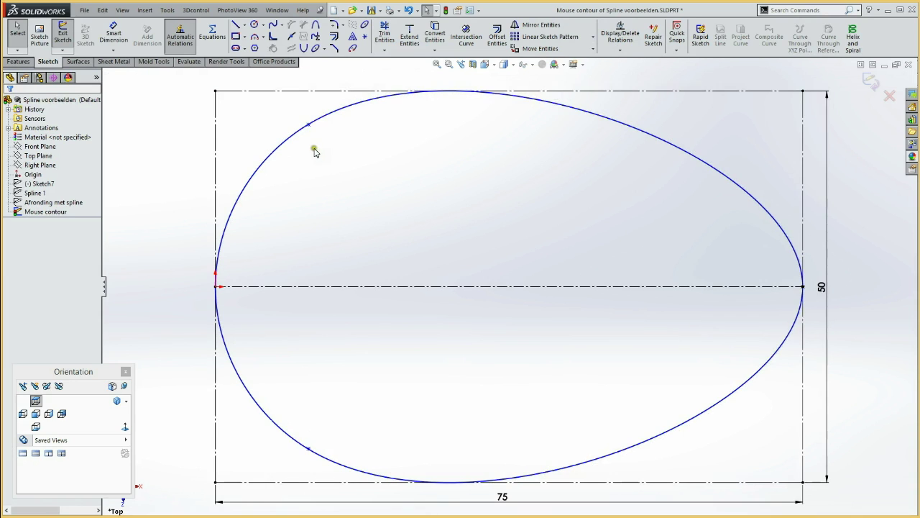
Dimension the upper spline point 6 from the rectangle's left edge.
right_drag(314, 152, 319, 139)
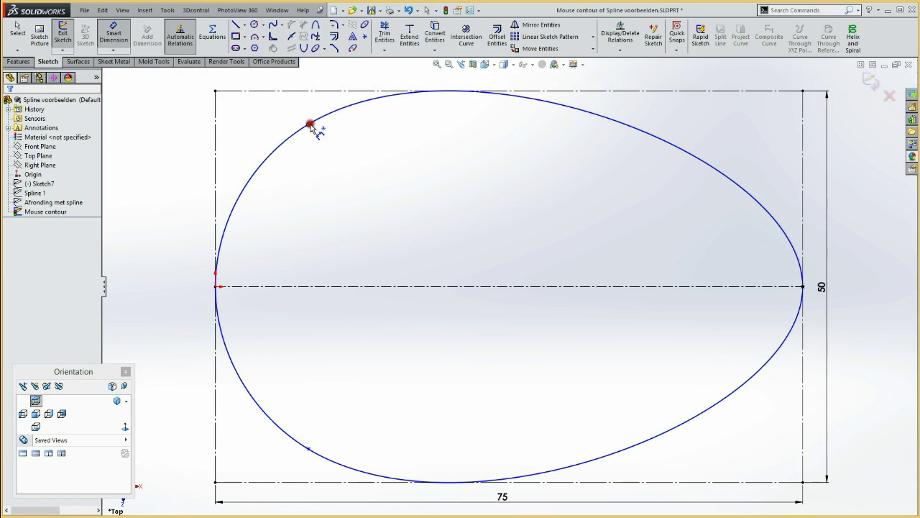
click(308, 125)
click(220, 140)
click(242, 122)
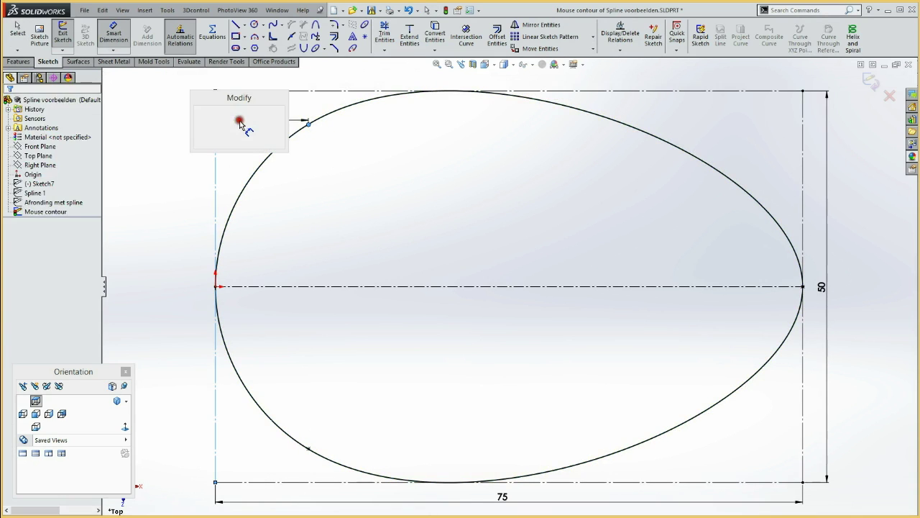
text(6)
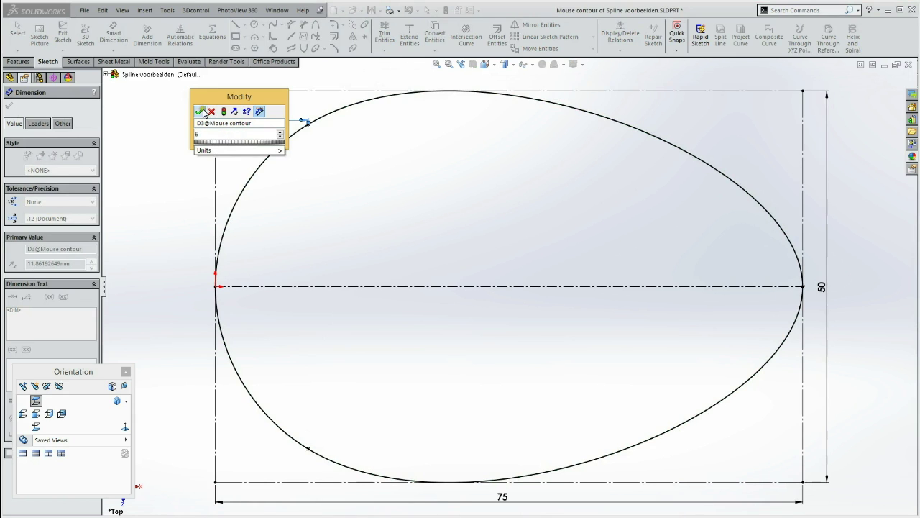
key(Return)
click(276, 189)
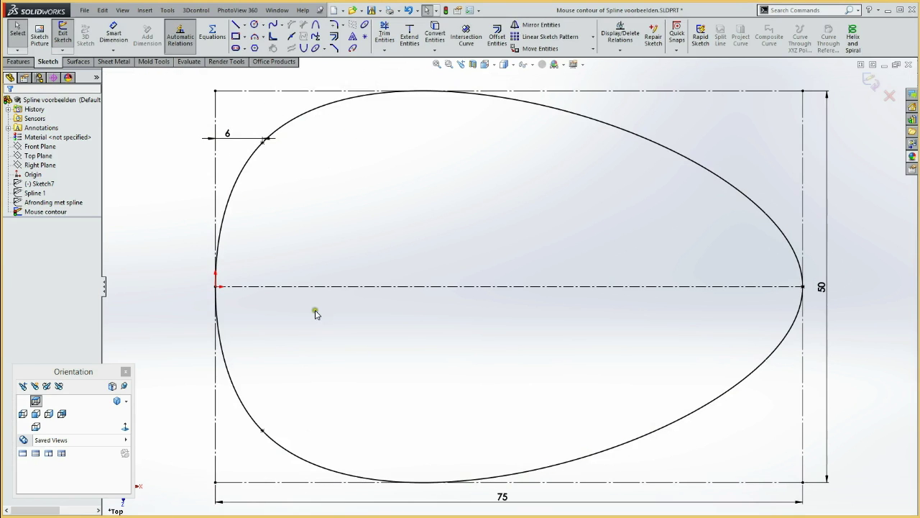
click(72, 52)
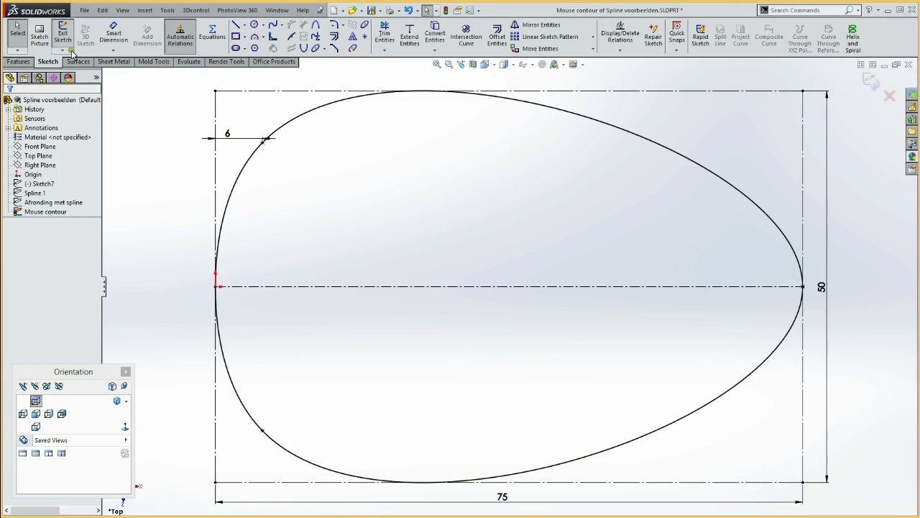
Start a new sketch on the Front Plane viewed straight from the front.
click(40, 146)
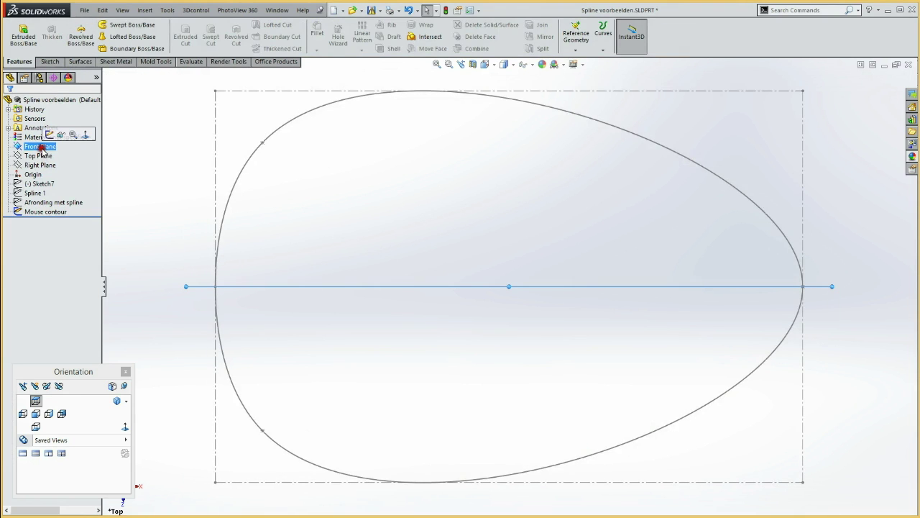
click(48, 136)
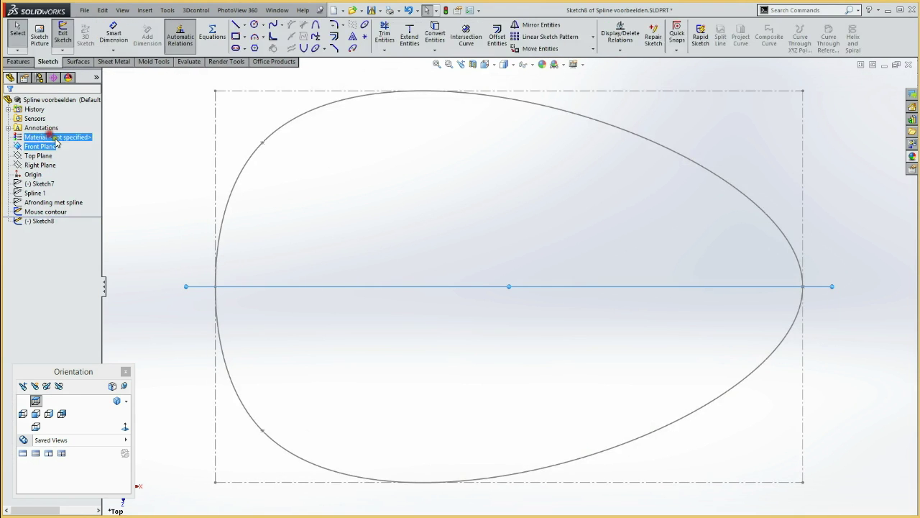
click(36, 414)
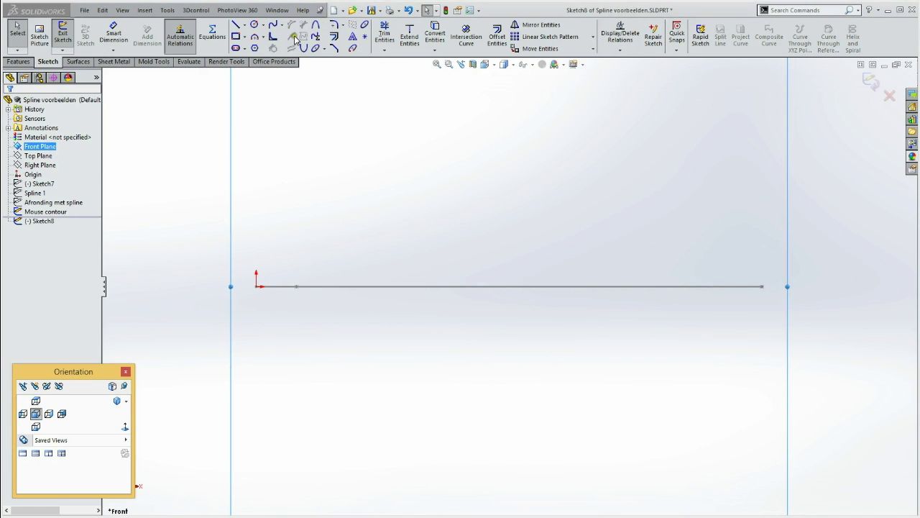
Draw a construction corner rectangle from the origin to an upper-right corner.
click(237, 38)
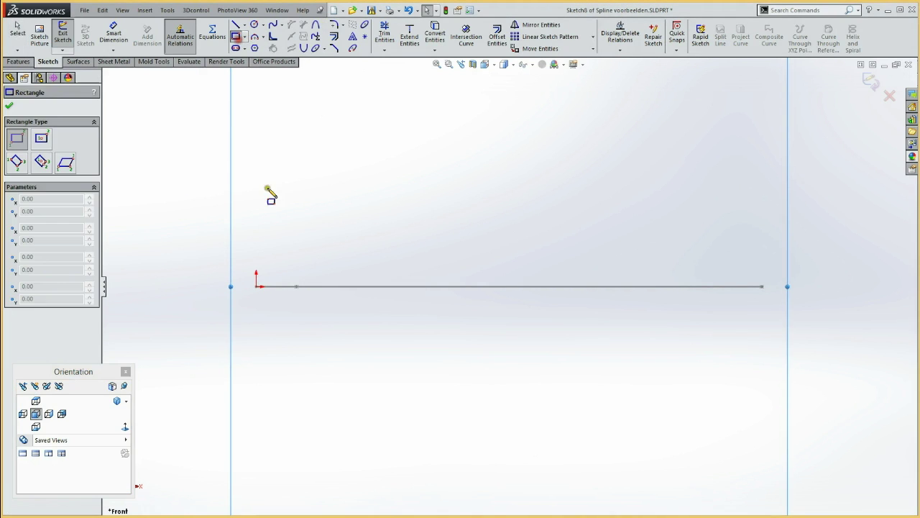
click(257, 285)
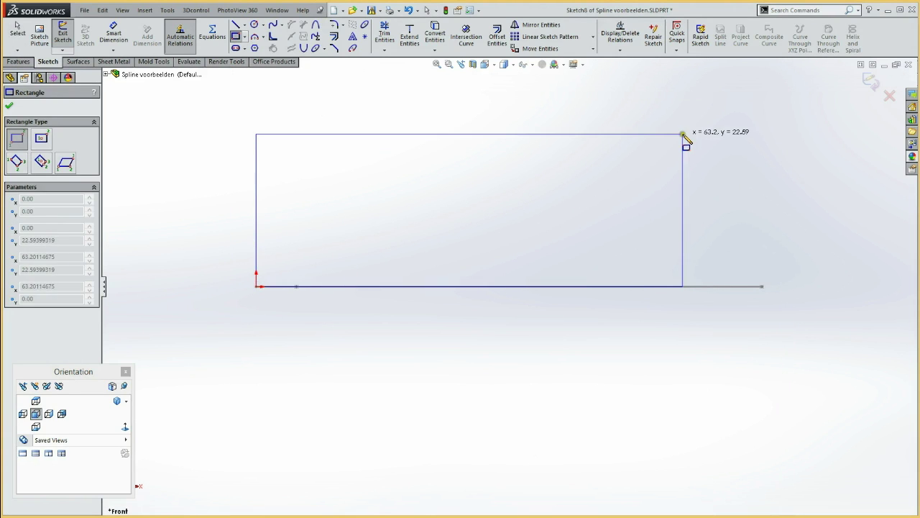
click(715, 132)
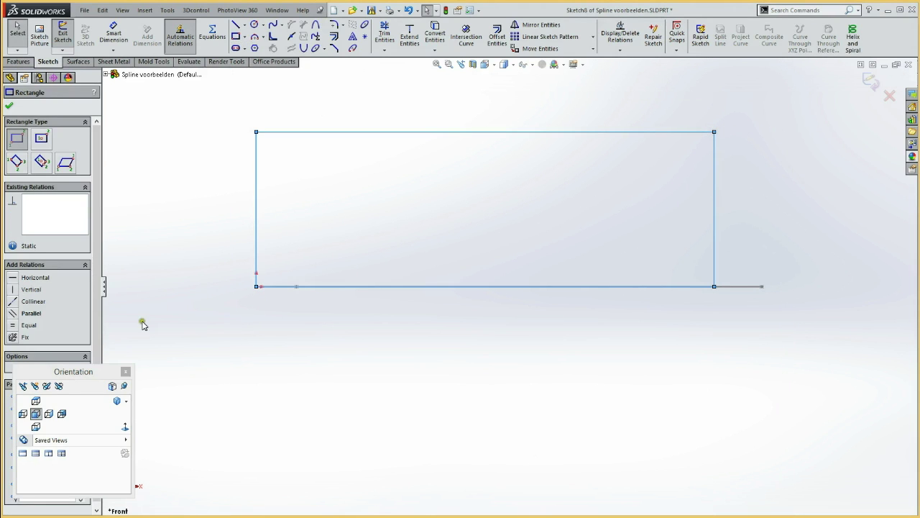
click(34, 371)
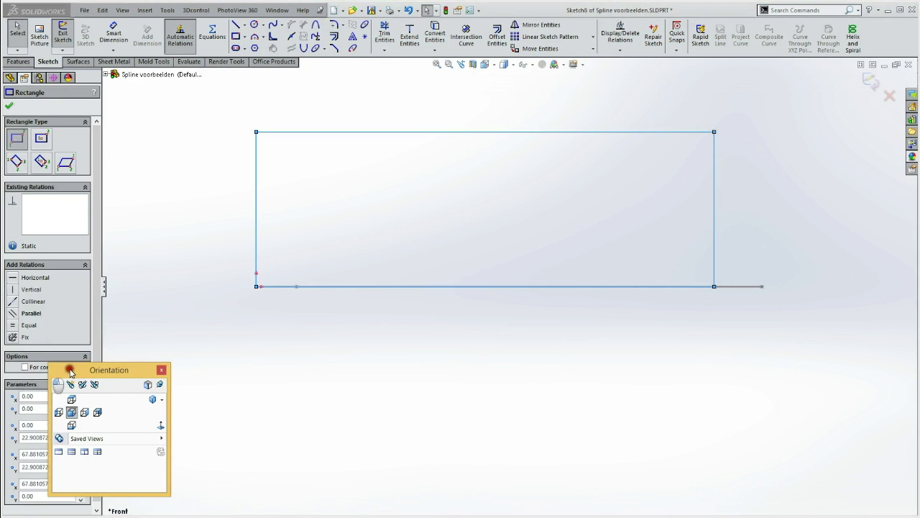
click(26, 368)
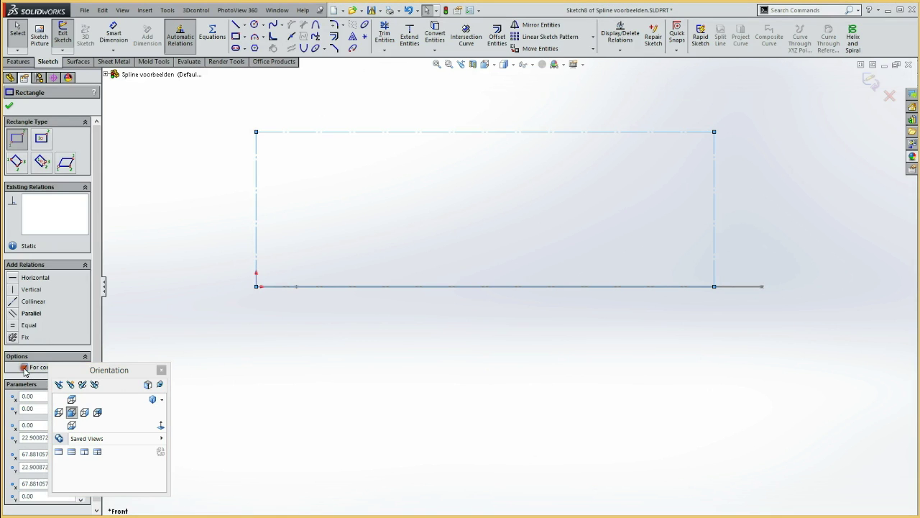
key(Escape)
Make the rectangle's lower-right corner coincident with the mouse contour's end point.
middle_drag(171, 223, 196, 257)
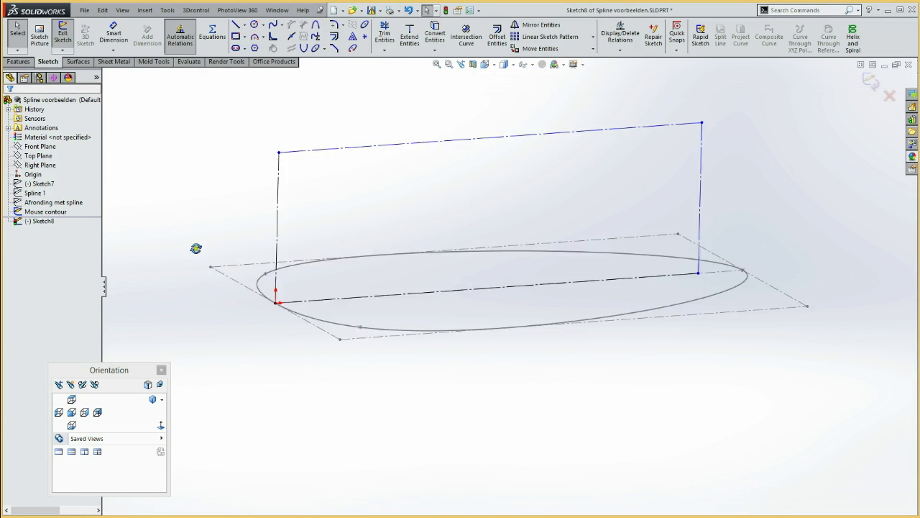
click(699, 271)
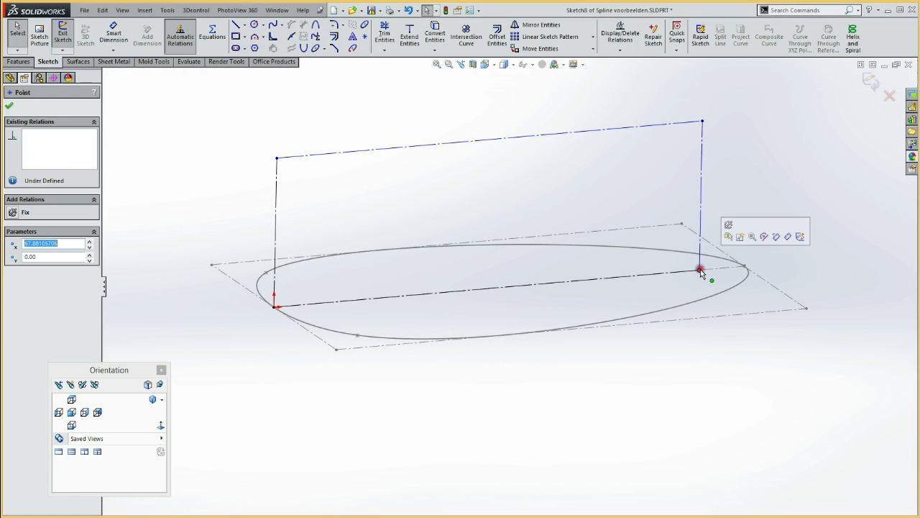
ctrl+click(745, 267)
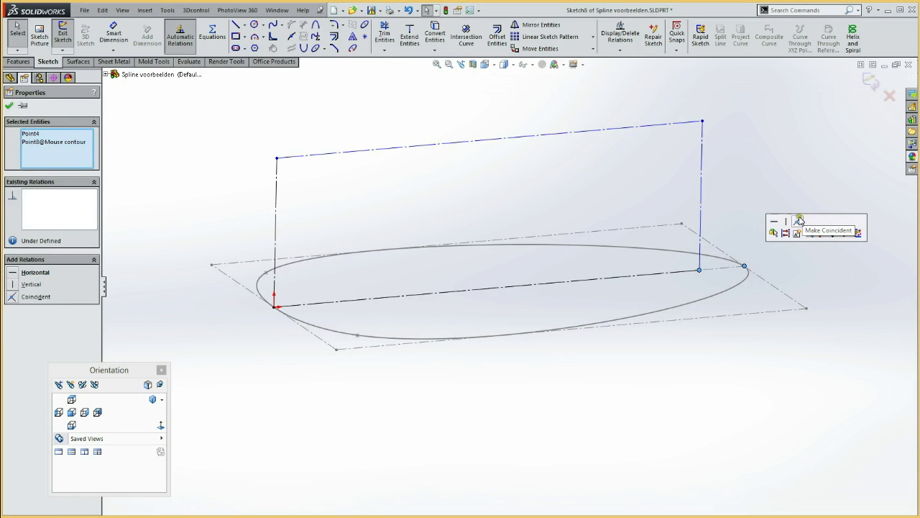
click(798, 222)
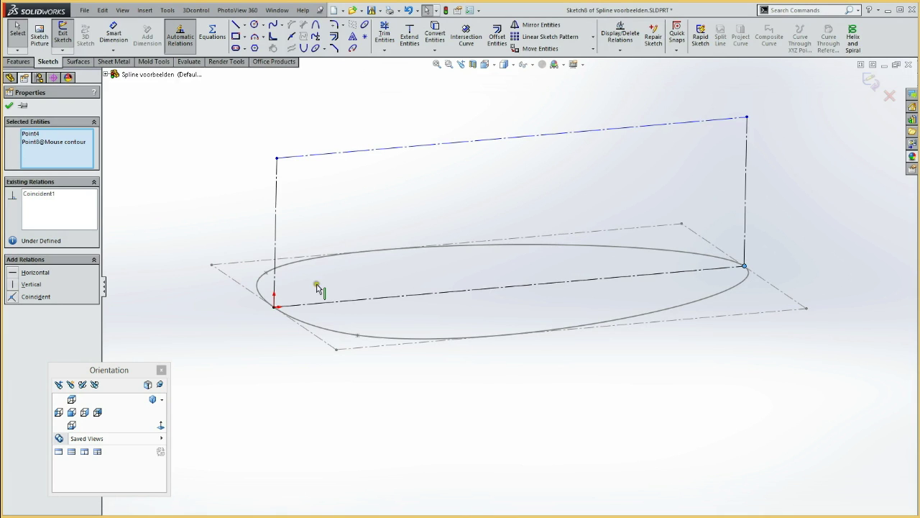
key(Escape)
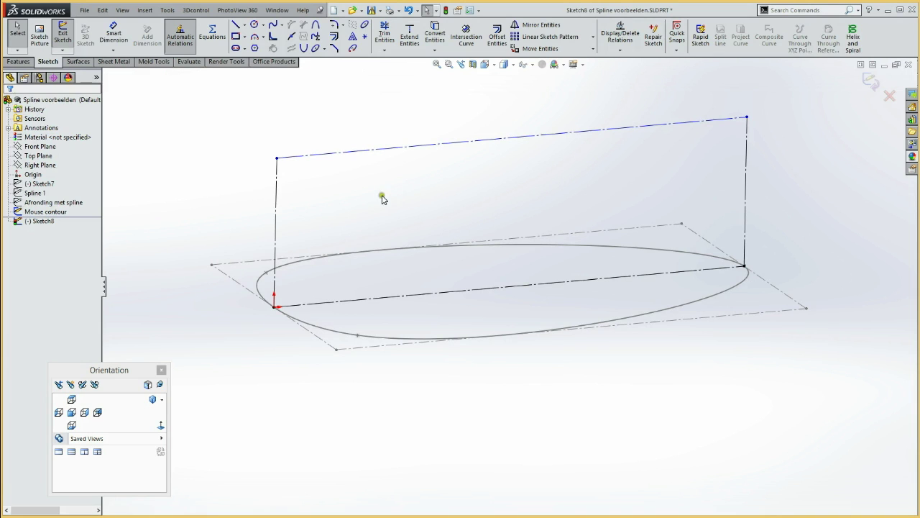
Dimension the rectangle's height as 30 mm, then view the sketch from the Front.
key(d)
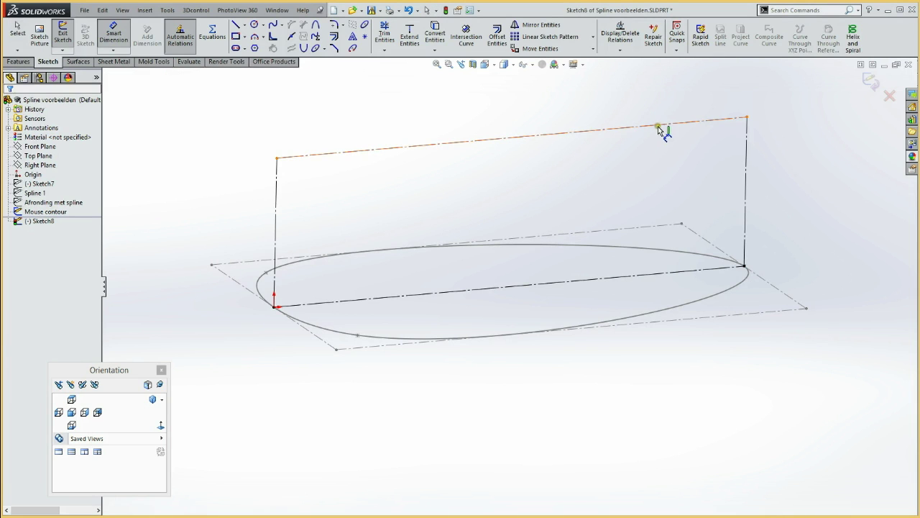
click(659, 129)
click(669, 267)
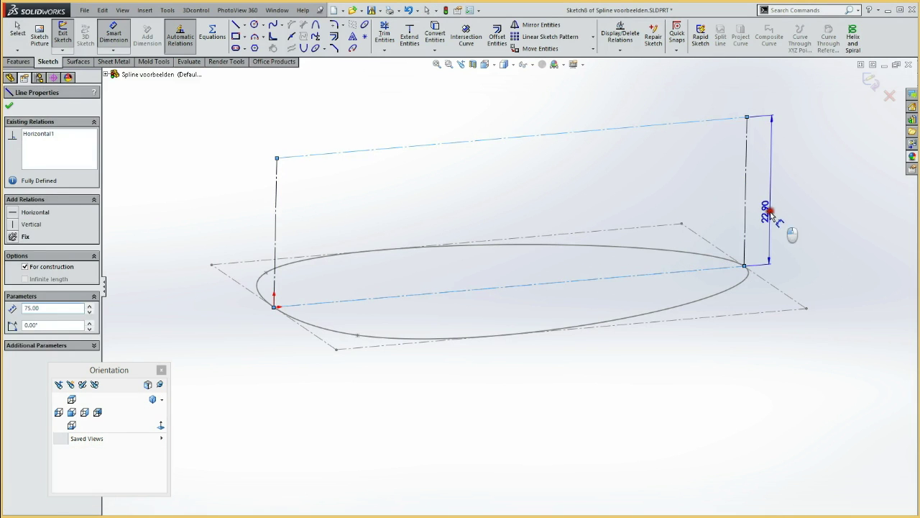
click(767, 212)
text(30)
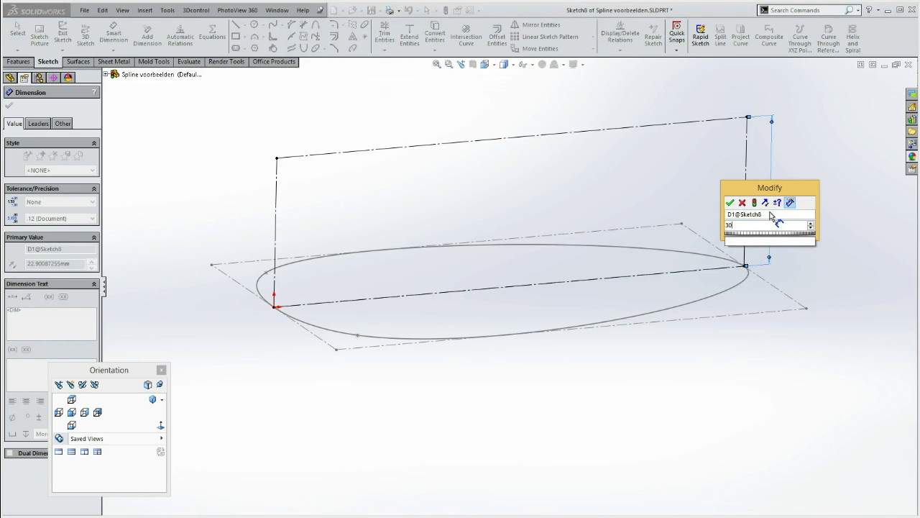
key(Return)
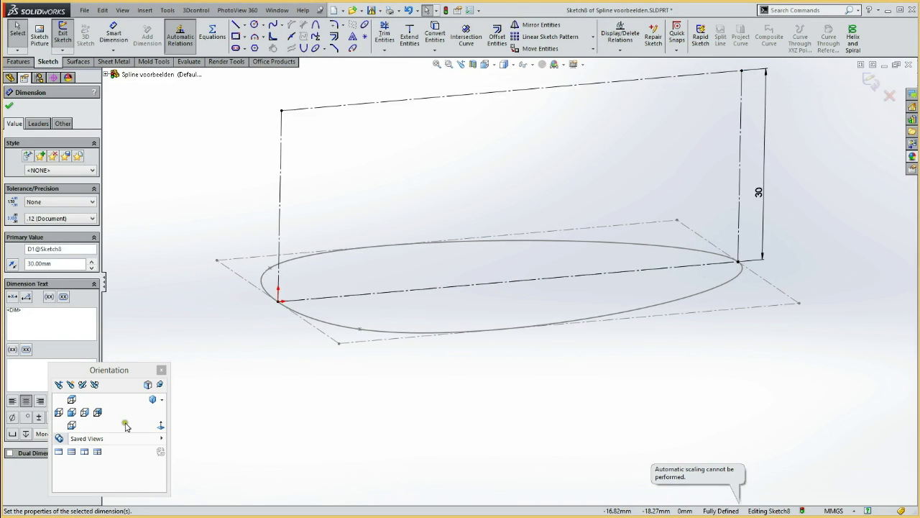
click(71, 412)
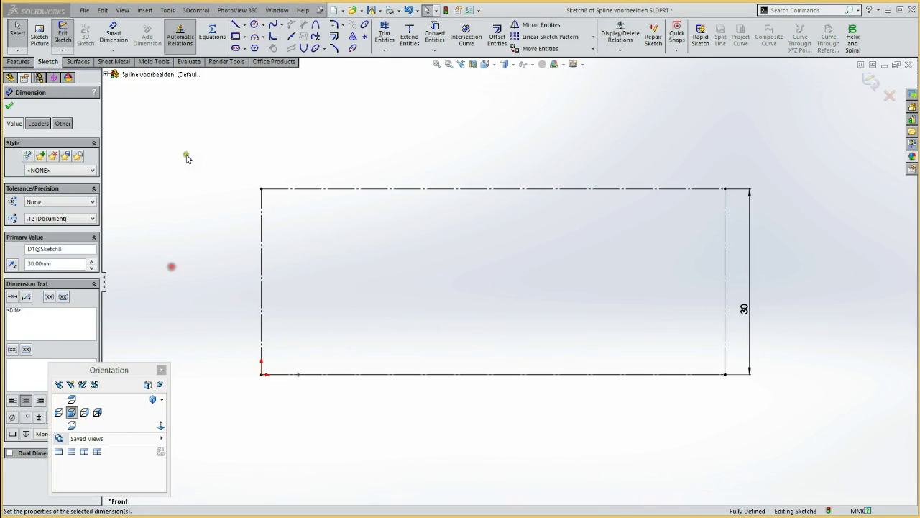
click(180, 243)
Draw an arched spline from the rectangle's left edge to its right edge.
click(272, 25)
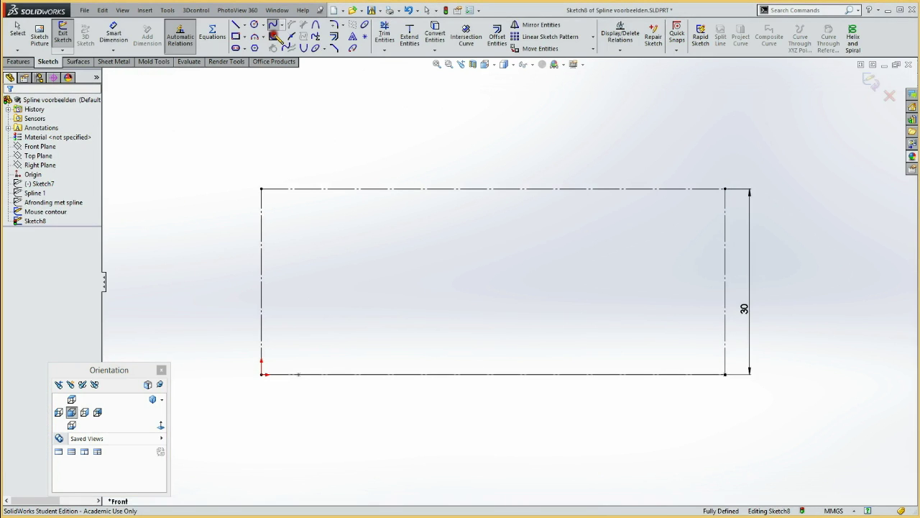
click(261, 280)
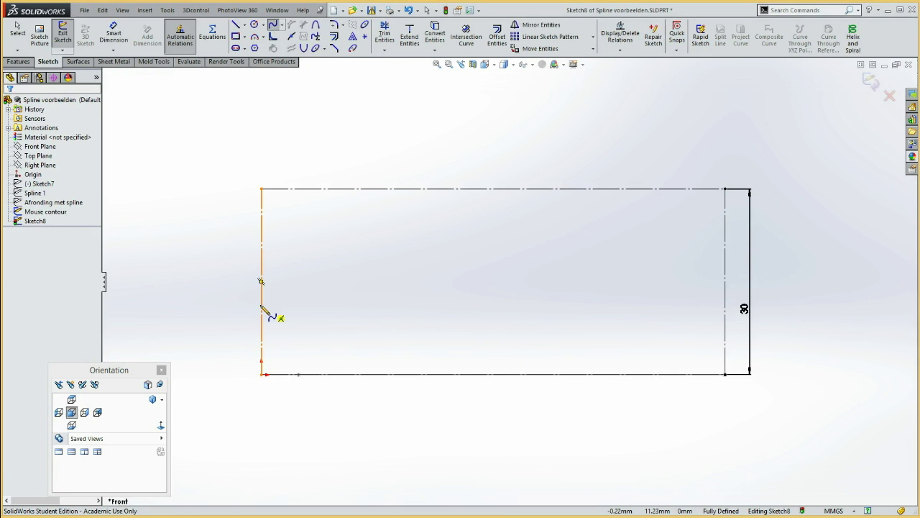
click(261, 304)
click(359, 213)
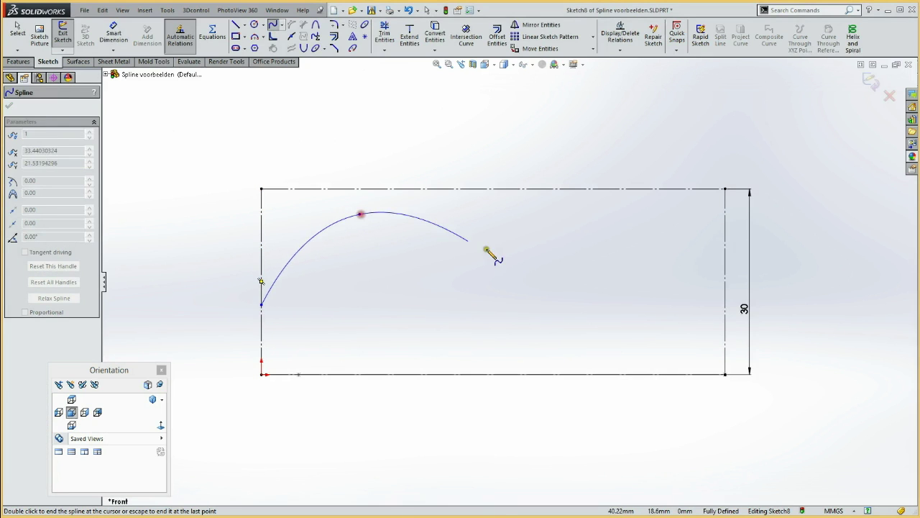
double_click(725, 347)
key(Escape)
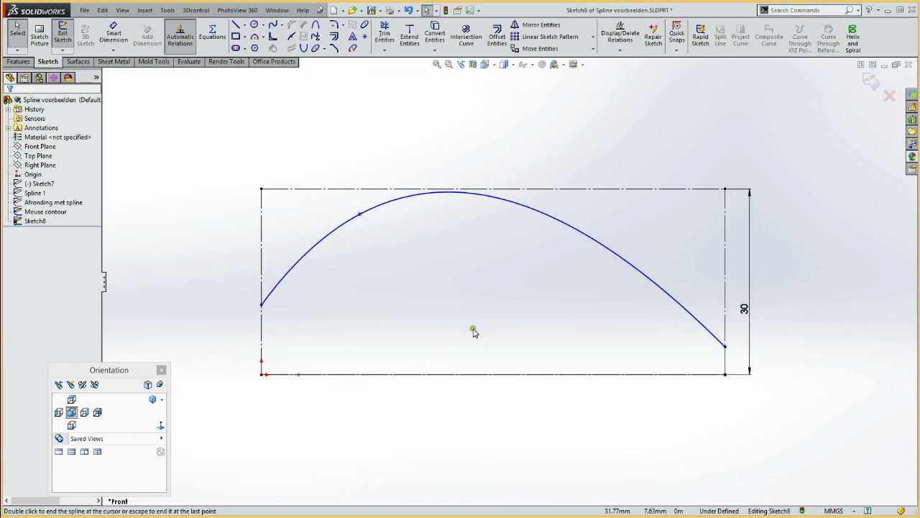
Dimension the spline's start 12 mm and its end 6 mm above the bottom line.
key(d)
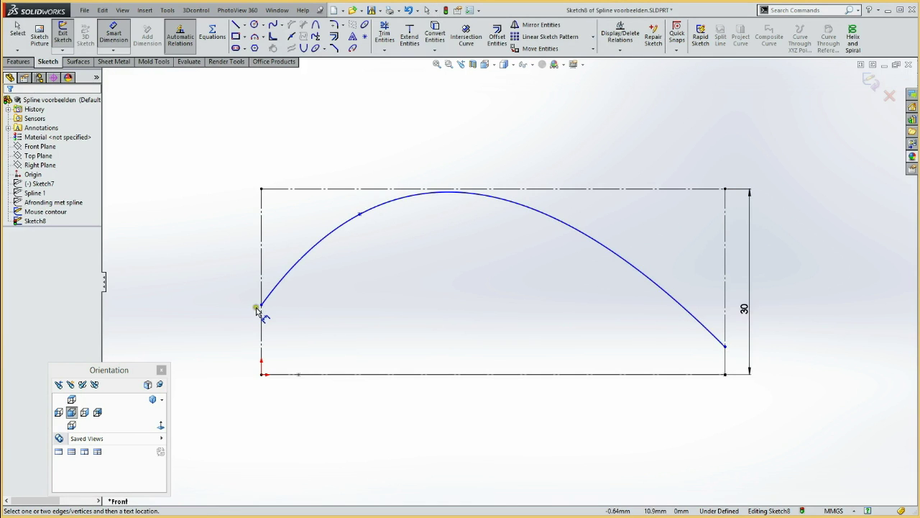
click(261, 305)
click(299, 375)
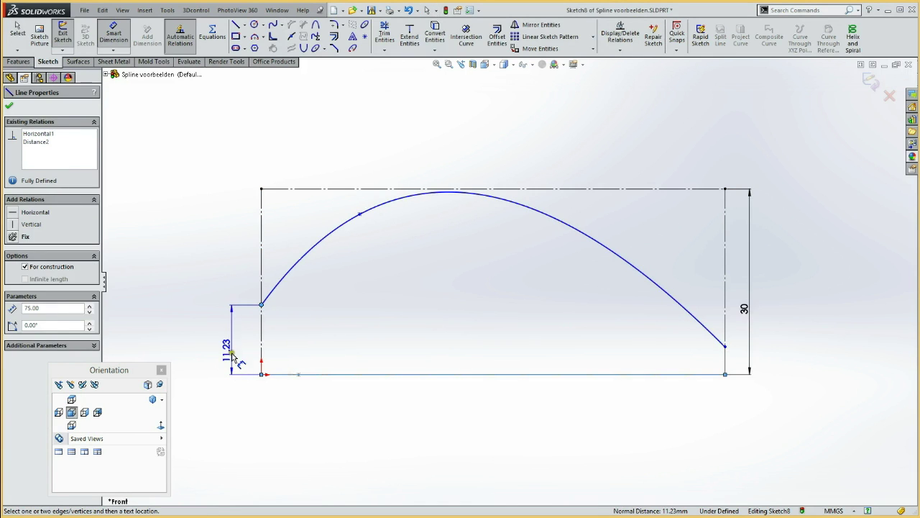
click(237, 351)
text(12)
key(Return)
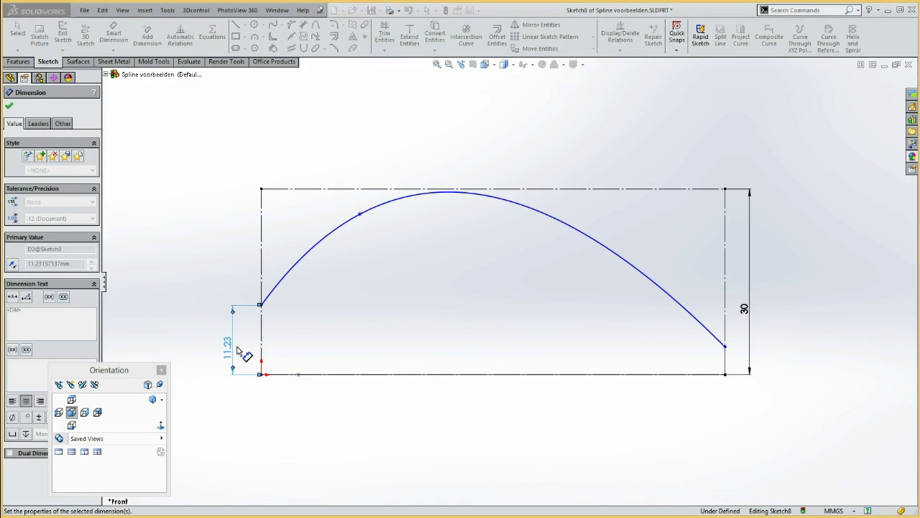
click(724, 346)
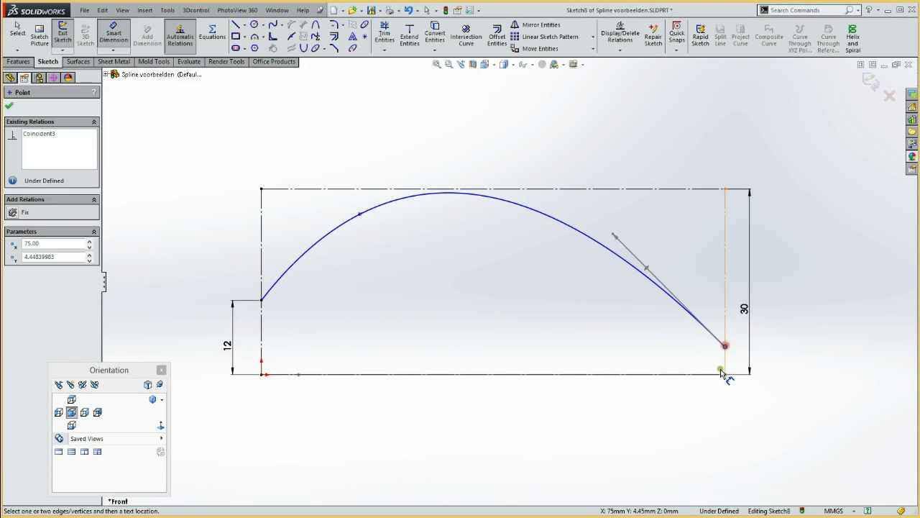
click(711, 376)
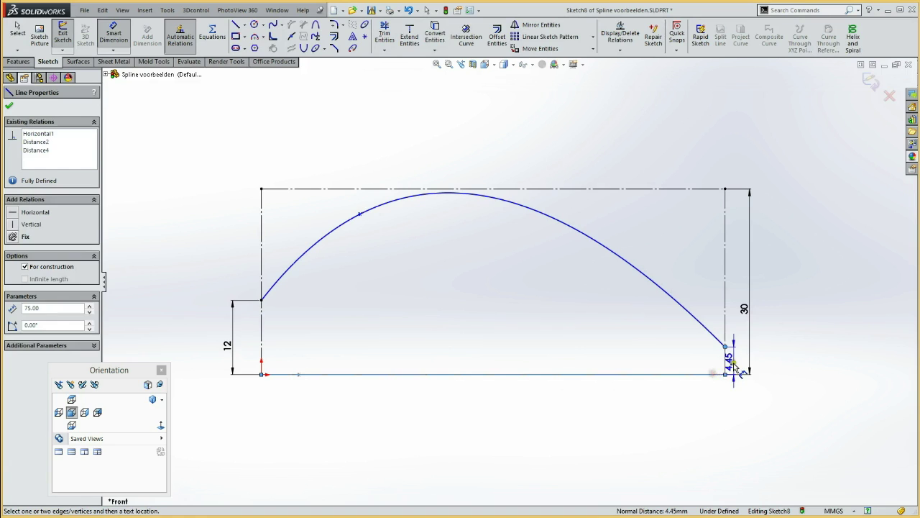
click(741, 364)
text(6)
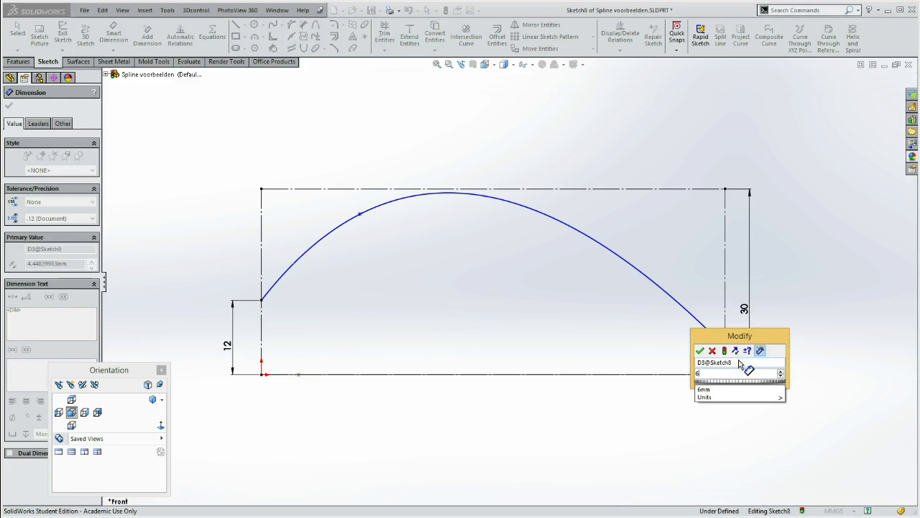
key(Return)
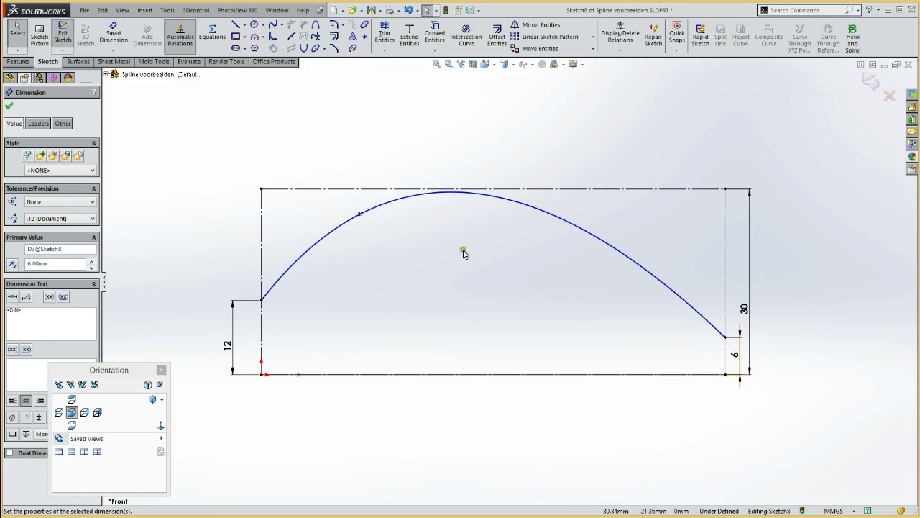
Make the spline tangent to the rectangle's top construction line.
click(588, 190)
ctrl+click(571, 223)
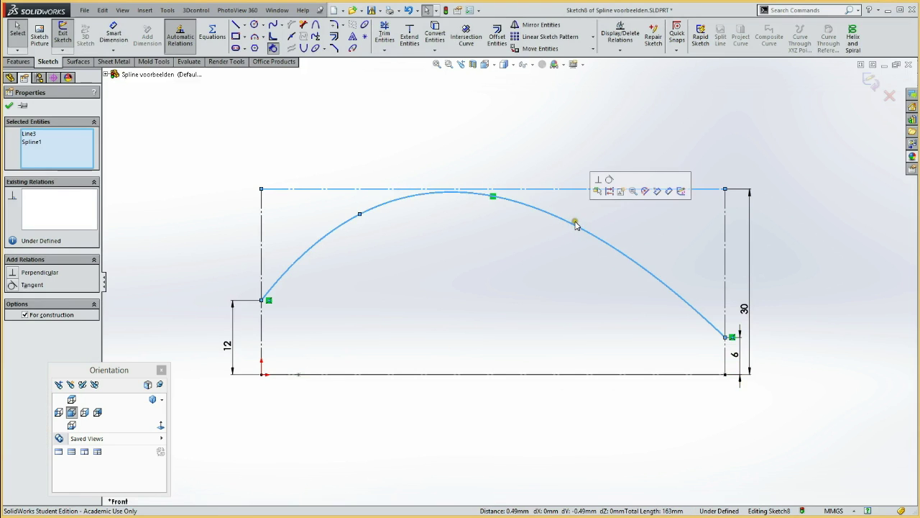
click(609, 181)
click(396, 148)
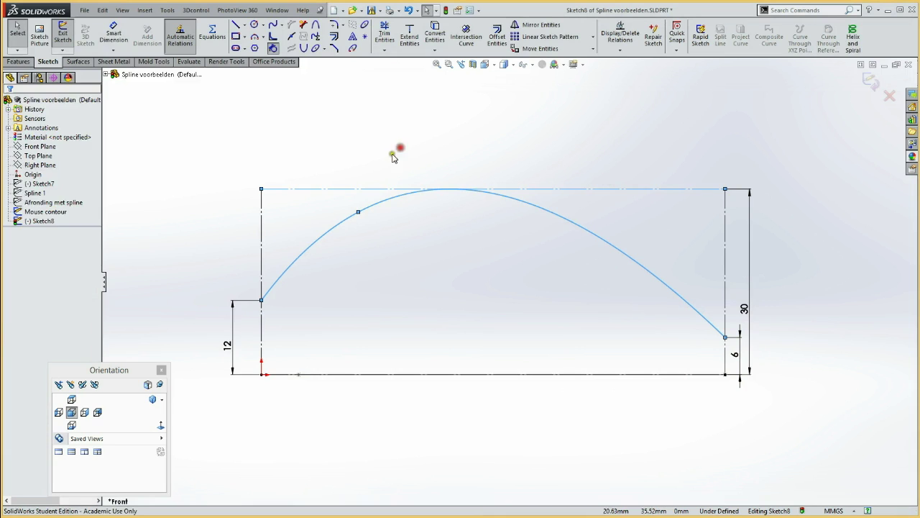
Dimension the spline's inner point at a 15 mm horizontal offset.
key(d)
click(358, 211)
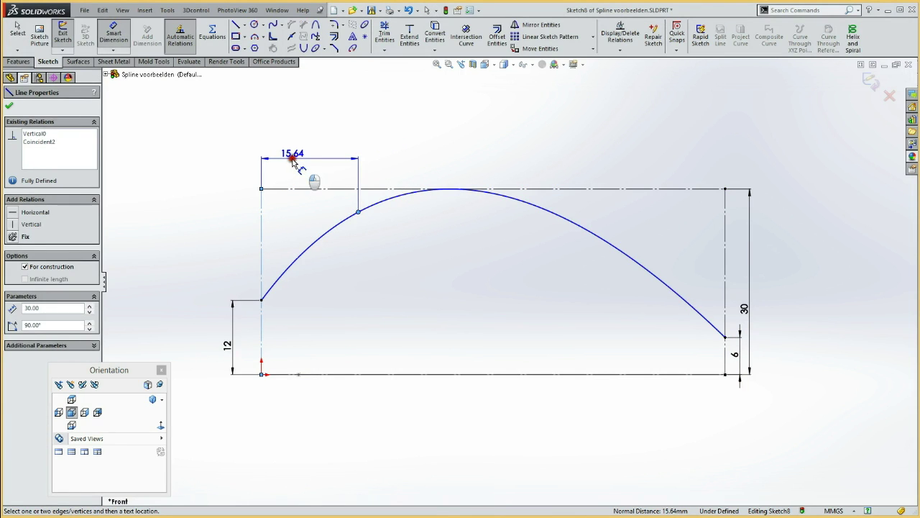
click(302, 174)
text(15)
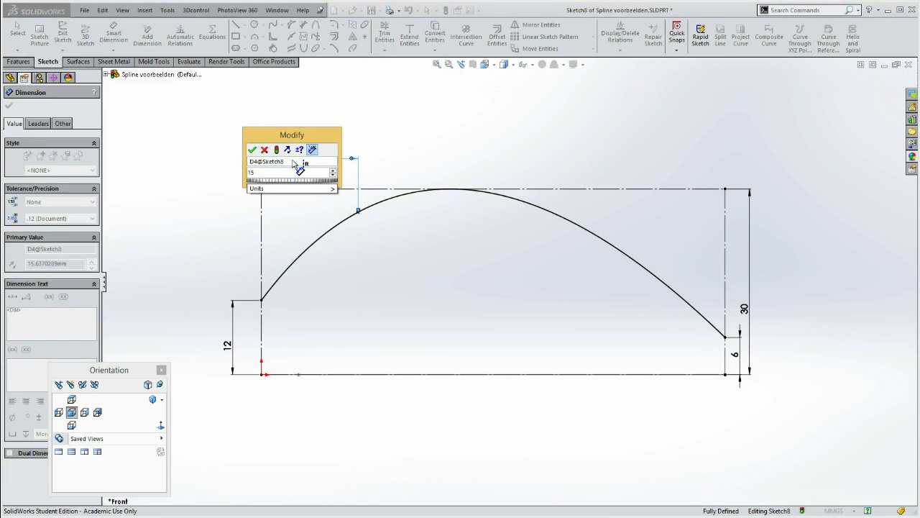
key(Return)
click(402, 103)
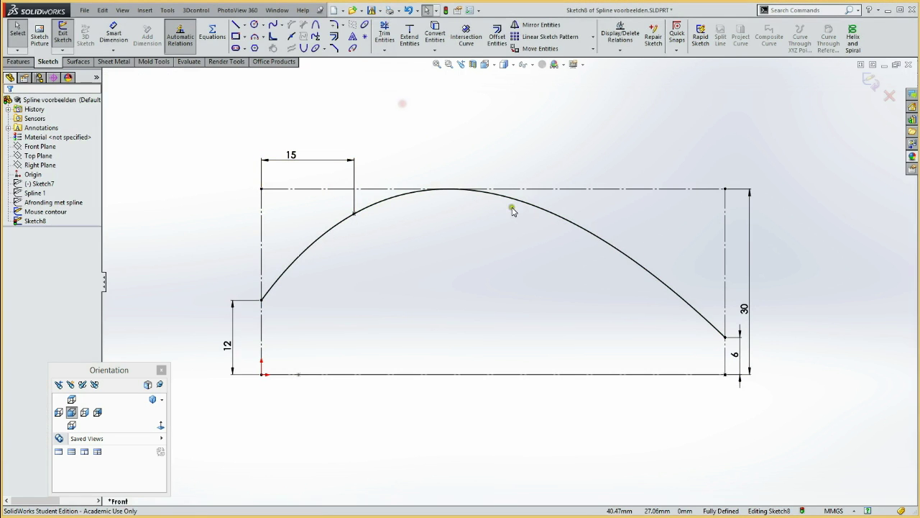
Orbit to check the arched profile above the ellipse, then exit Sketch8.
middle_drag(388, 294, 457, 345)
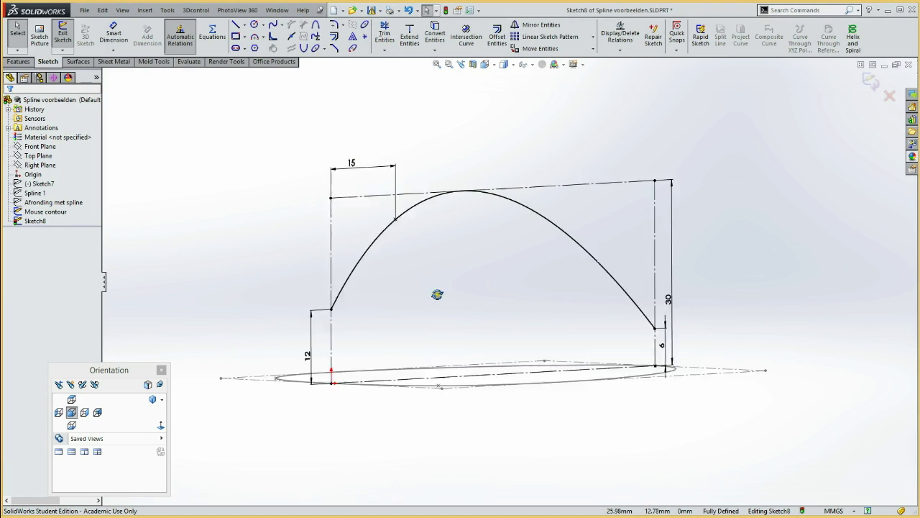
key(Escape)
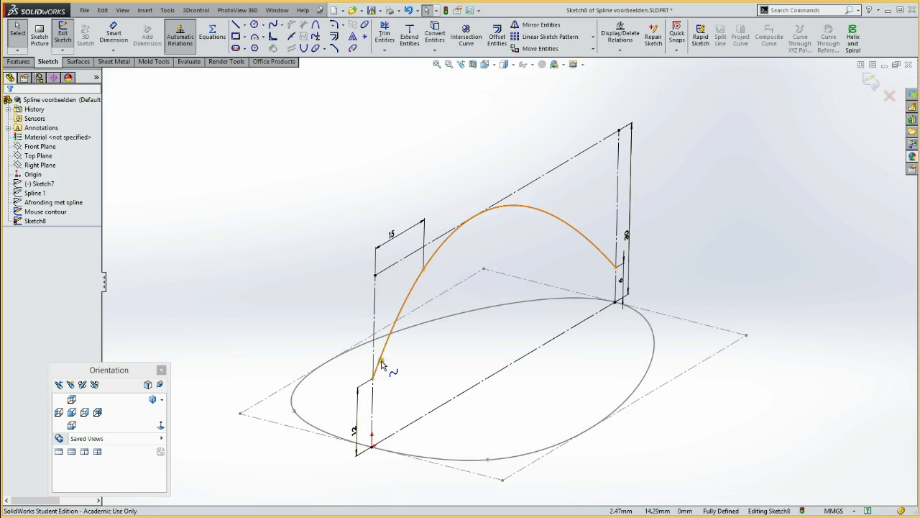
mouse_move(292, 234)
middle_down()
mouse_move(303, 201)
mouse_move(275, 194)
middle_up()
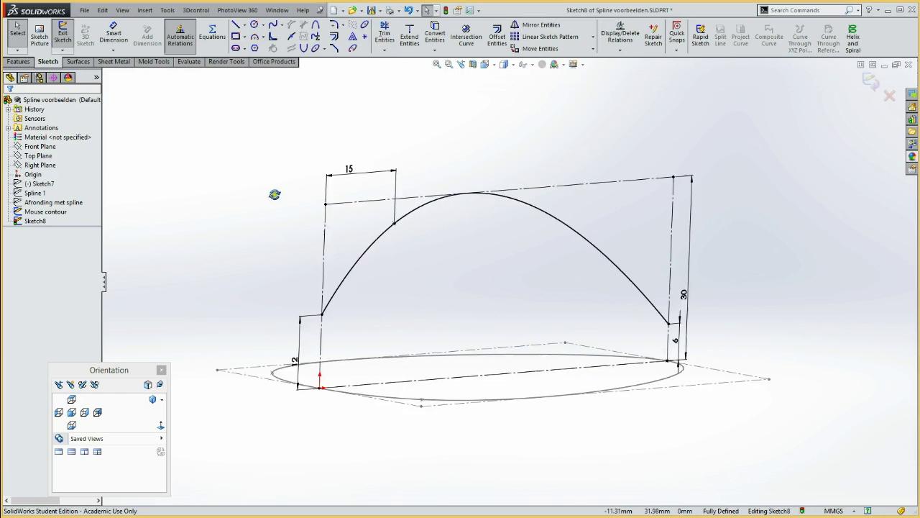
click(63, 33)
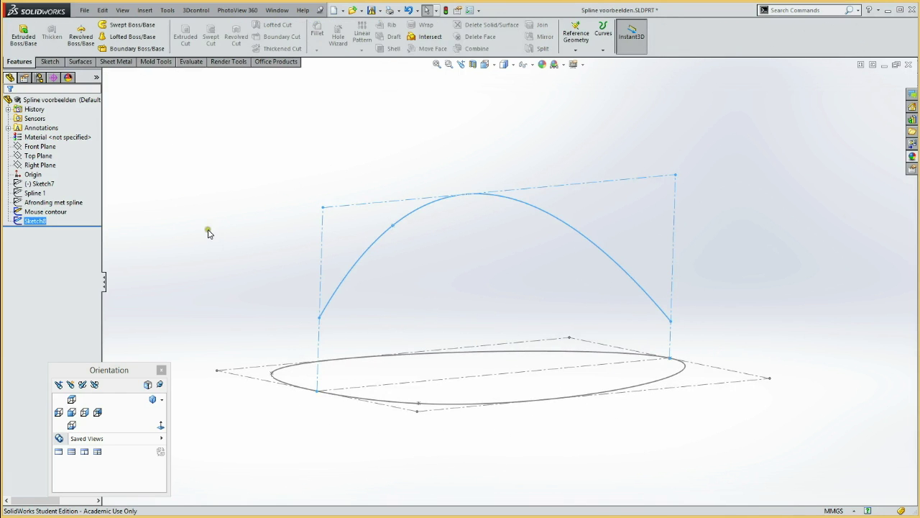
Project Mouse contour and Sketch8 sketch-on-sketch with Project Curve to create Curve1.
middle_drag(207, 232, 208, 249)
ctrl+click(40, 212)
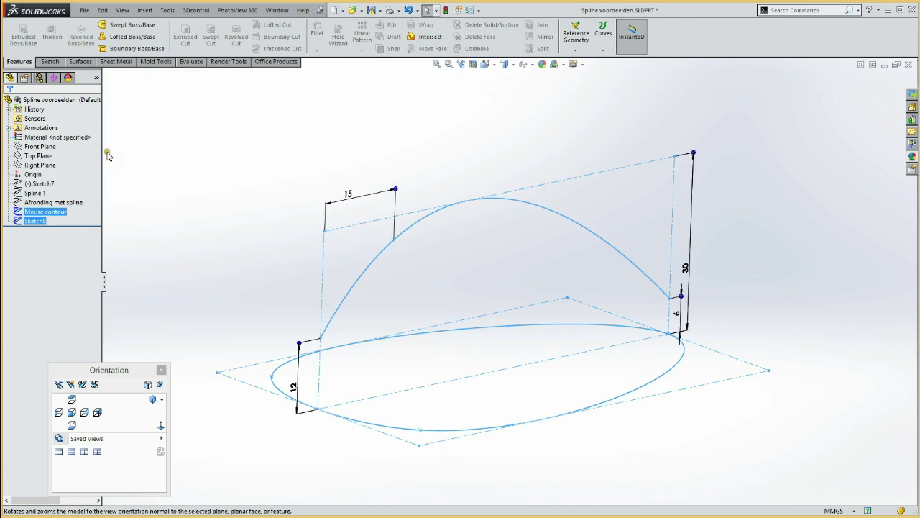
click(76, 63)
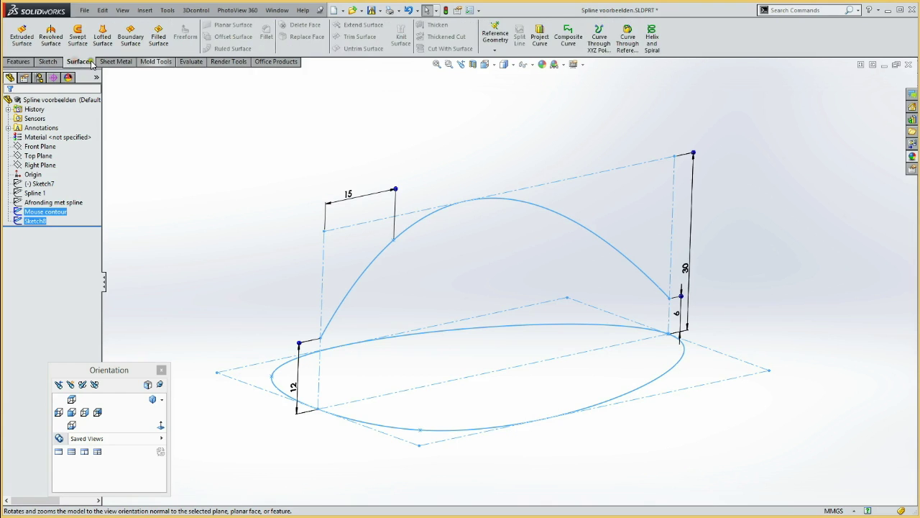
click(541, 42)
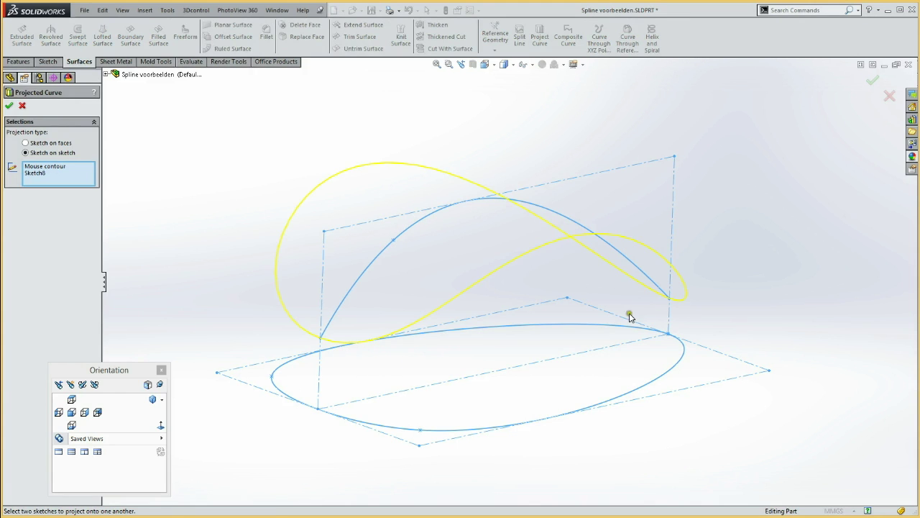
click(9, 107)
middle_drag(321, 115, 230, 154)
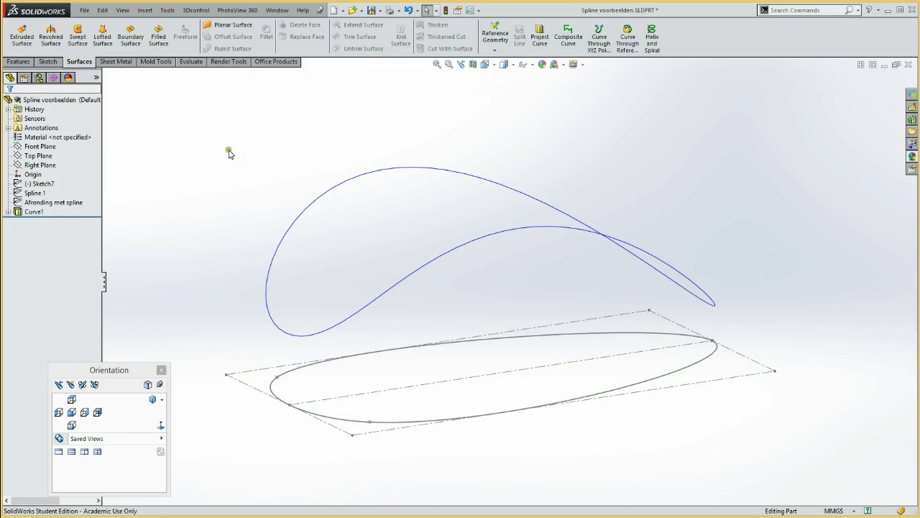
Expand Curve1, then hide and re-show Mouse contour to inspect Sketch8's profile.
click(8, 211)
click(44, 231)
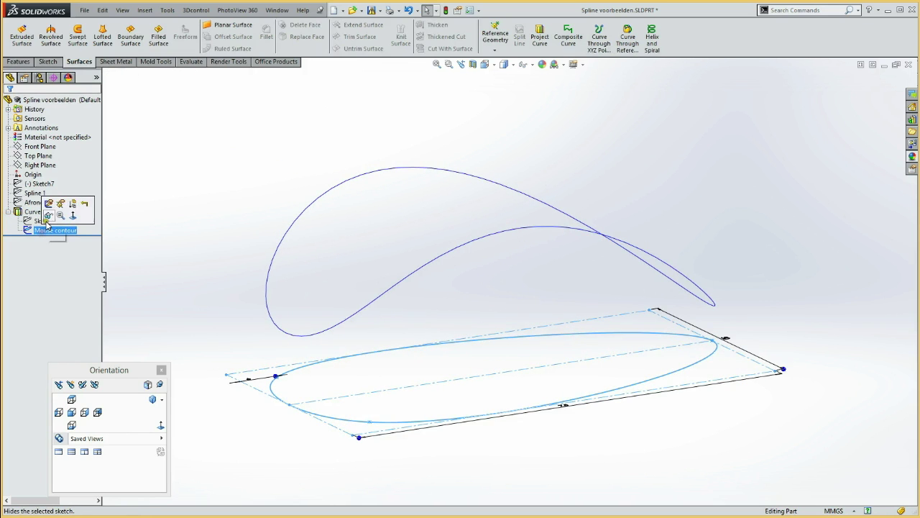
click(62, 204)
mouse_move(202, 181)
middle_down()
mouse_move(174, 153)
mouse_move(180, 163)
middle_up()
click(44, 221)
click(44, 230)
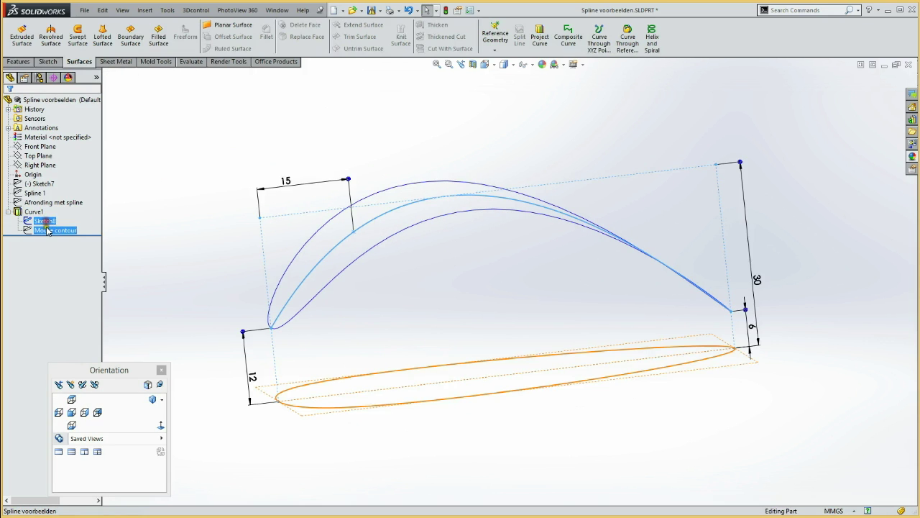
click(54, 214)
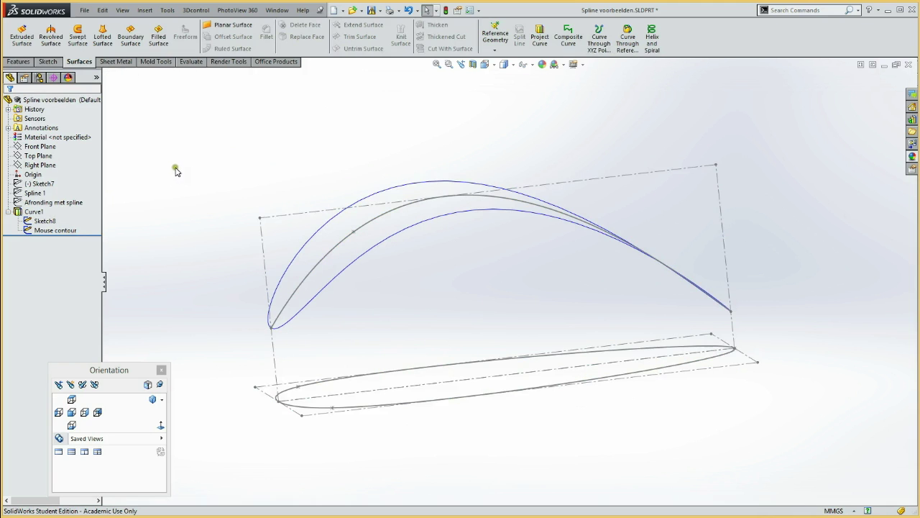
mouse_move(179, 168)
middle_down()
mouse_move(209, 158)
mouse_move(223, 125)
mouse_move(200, 138)
mouse_move(208, 151)
middle_up()
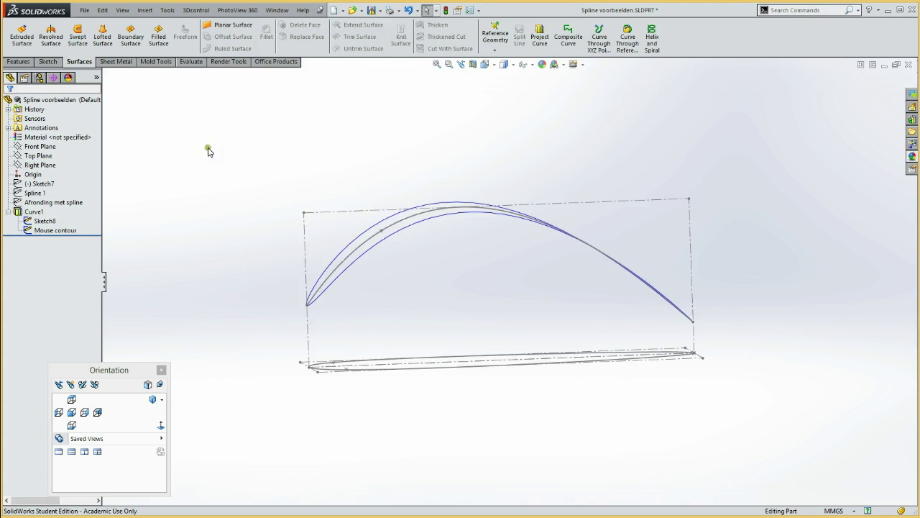
Select Sketch8's profile spline, orbit around it, and leave the sketch.
click(360, 249)
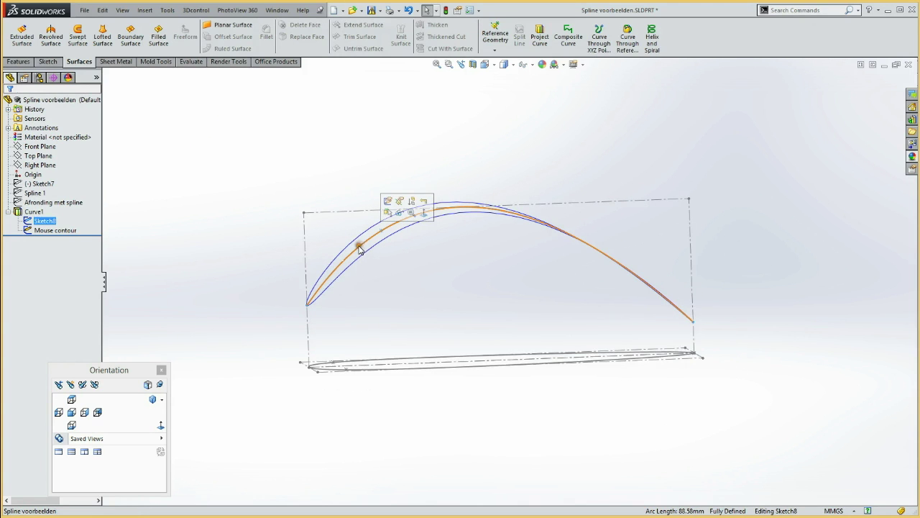
mouse_move(320, 172)
middle_down()
mouse_move(368, 143)
mouse_move(375, 348)
middle_up()
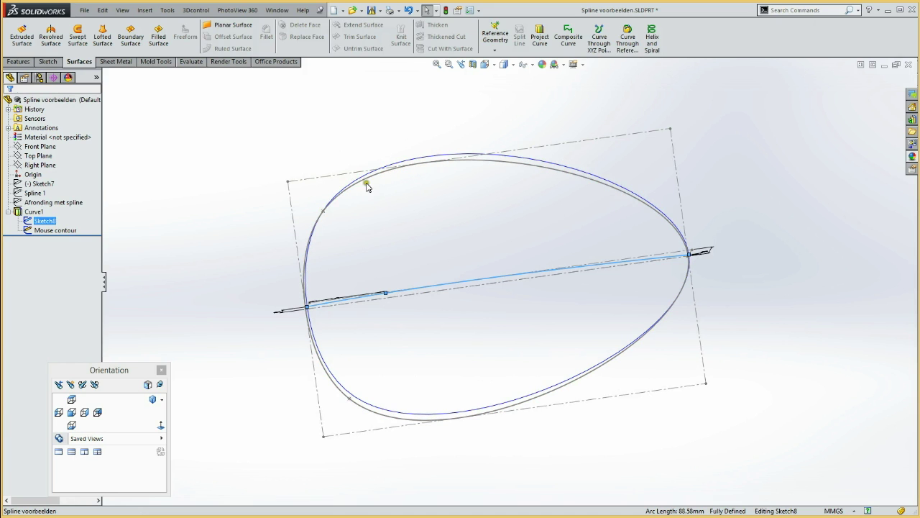
mouse_move(529, 229)
middle_down()
mouse_move(520, 140)
mouse_move(503, 93)
mouse_move(537, 100)
middle_up()
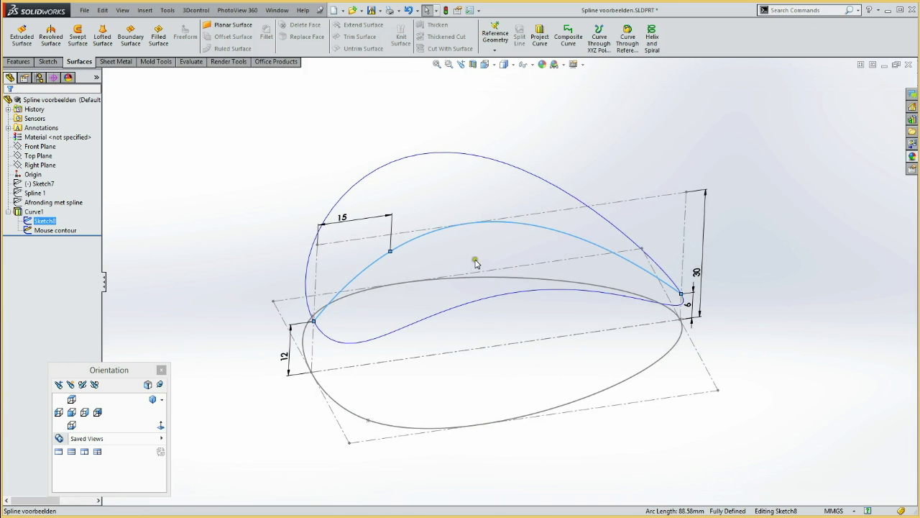
mouse_move(474, 263)
middle_down()
mouse_move(468, 201)
mouse_move(485, 203)
mouse_move(469, 206)
mouse_move(449, 175)
mouse_move(405, 191)
mouse_move(528, 216)
mouse_move(497, 216)
mouse_move(507, 261)
middle_up()
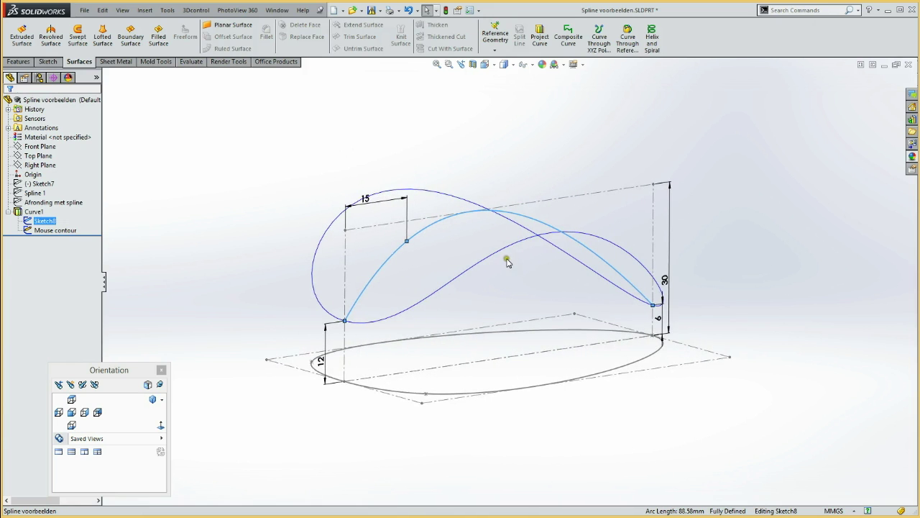
key(ctrl+b)
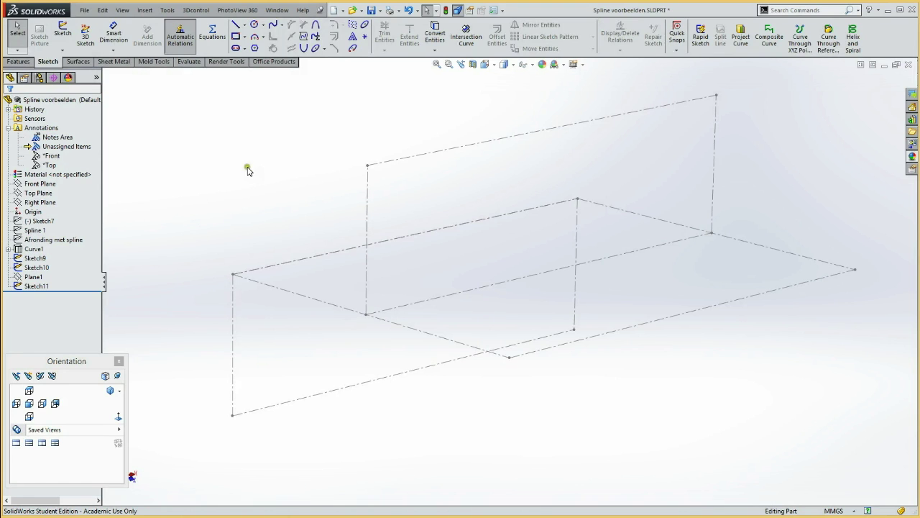
mouse_move(264, 190)
middle_down()
mouse_move(261, 164)
mouse_move(281, 173)
mouse_move(251, 161)
mouse_move(238, 189)
mouse_move(240, 166)
mouse_move(261, 161)
mouse_move(268, 184)
mouse_move(252, 161)
mouse_move(245, 170)
middle_up()
key(Escape)
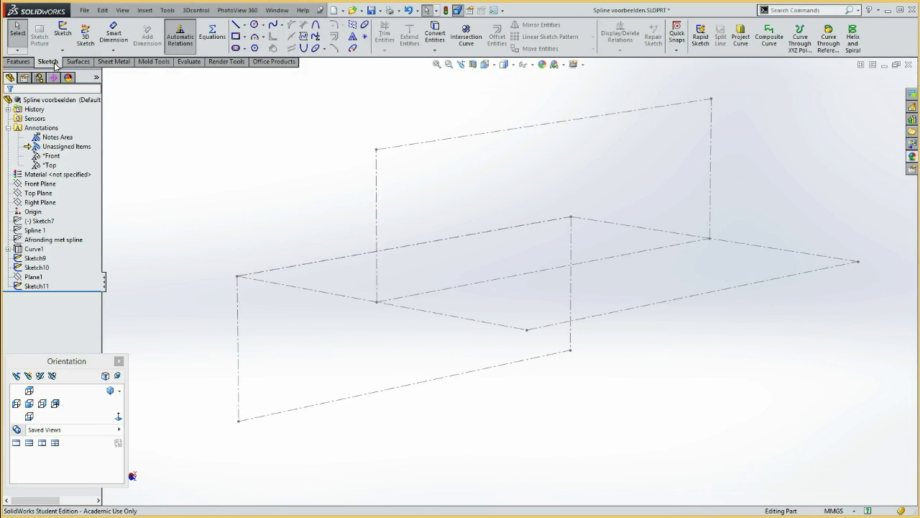
click(87, 42)
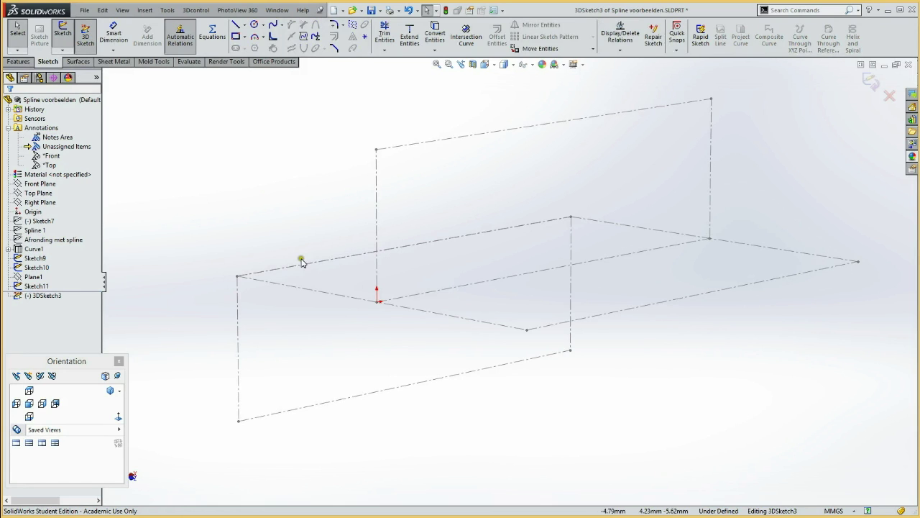
Draw a 3D spline from the vertical rectangle's top corner to the lower-left corner.
middle_drag(300, 189, 311, 189)
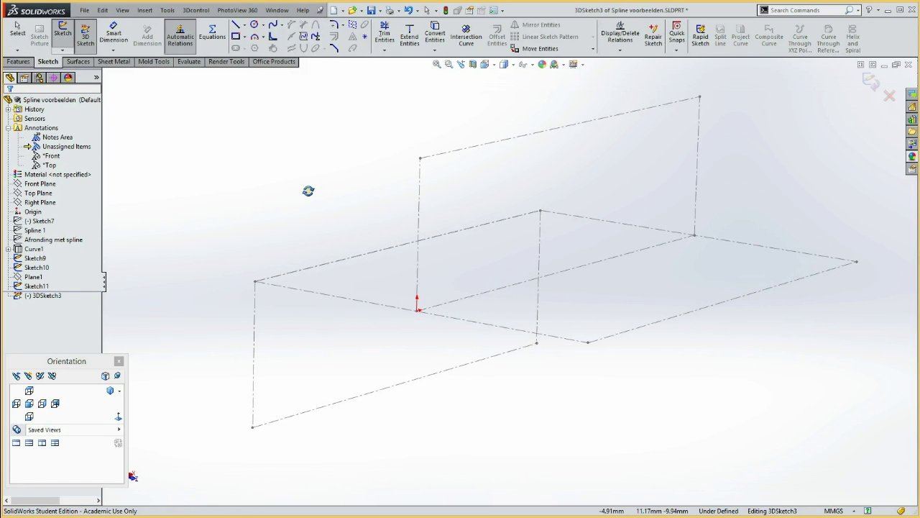
click(274, 26)
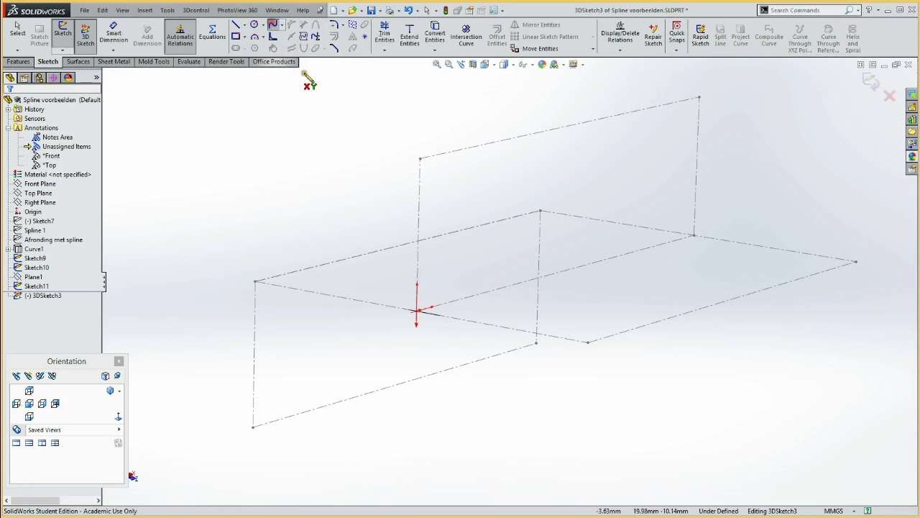
click(420, 158)
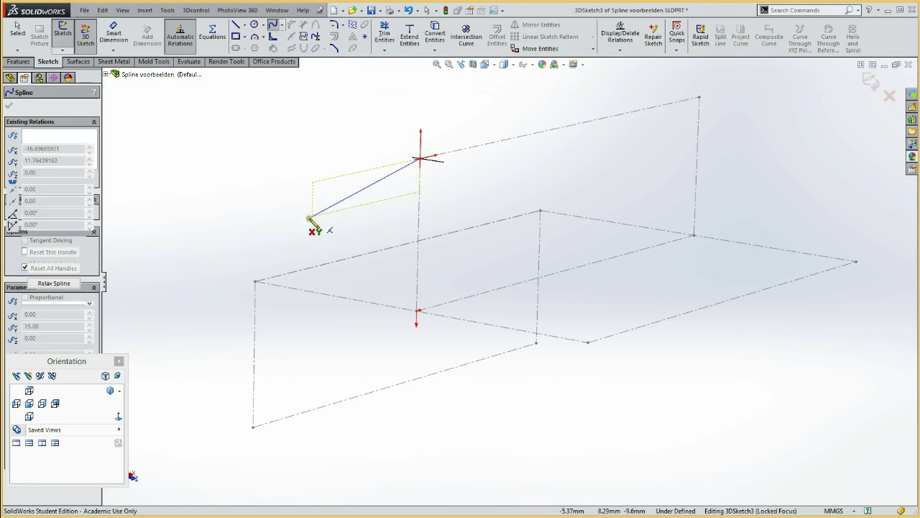
click(255, 282)
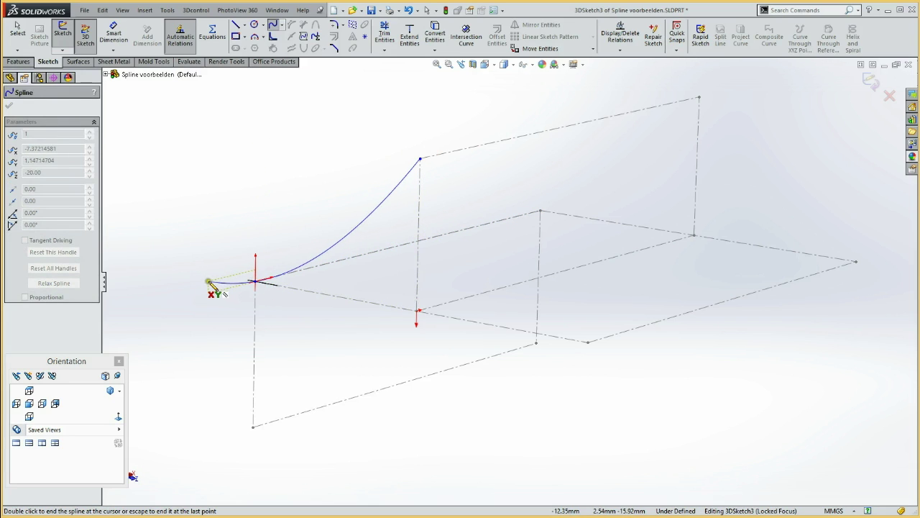
key(Escape)
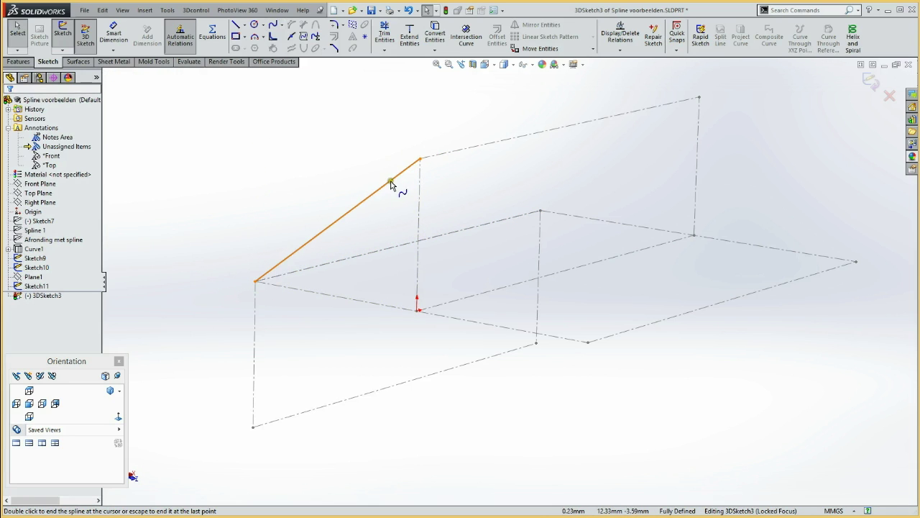
Make the spline tangent to the vertical rectangle's top line.
click(436, 155)
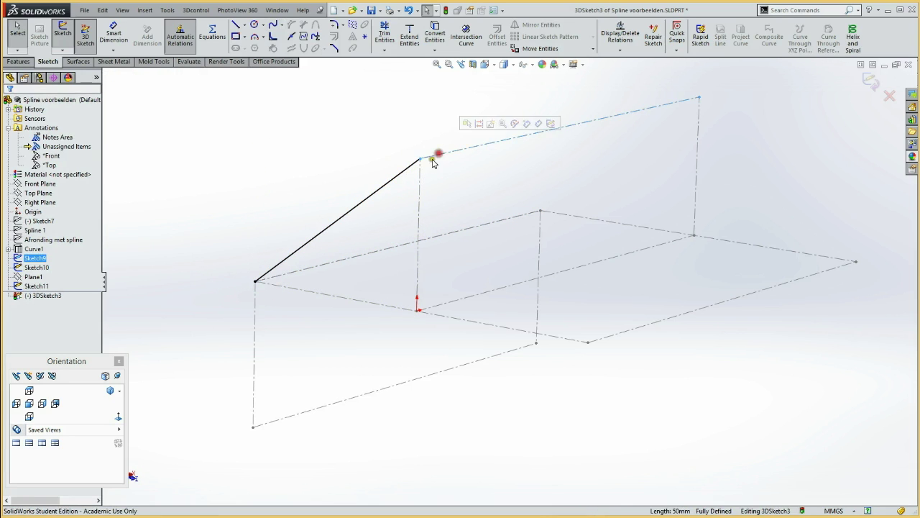
ctrl+click(394, 176)
click(422, 135)
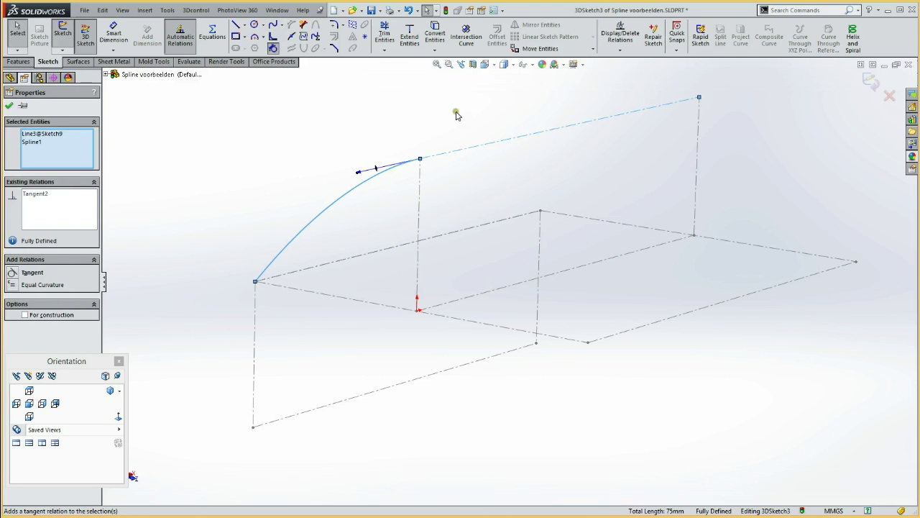
mouse_move(278, 178)
middle_down()
mouse_move(305, 238)
mouse_move(275, 245)
mouse_move(302, 289)
mouse_move(295, 304)
mouse_move(276, 174)
middle_up()
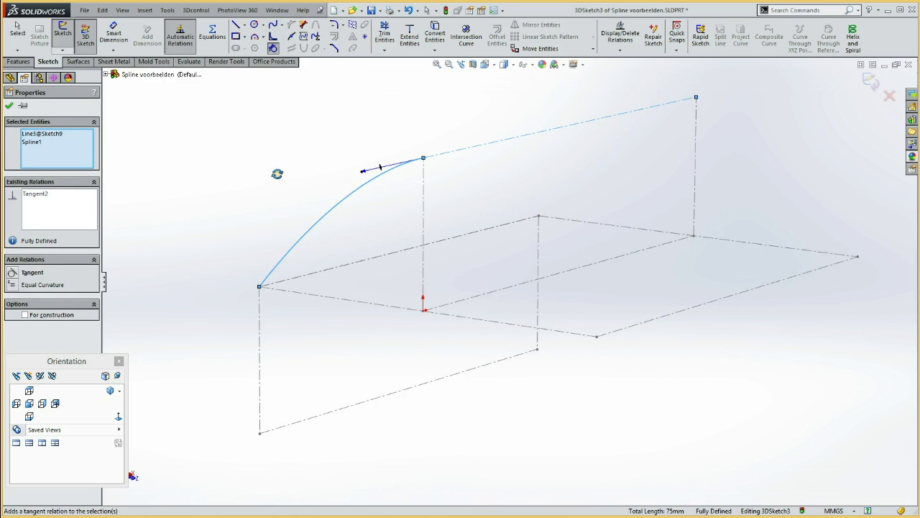
click(259, 316)
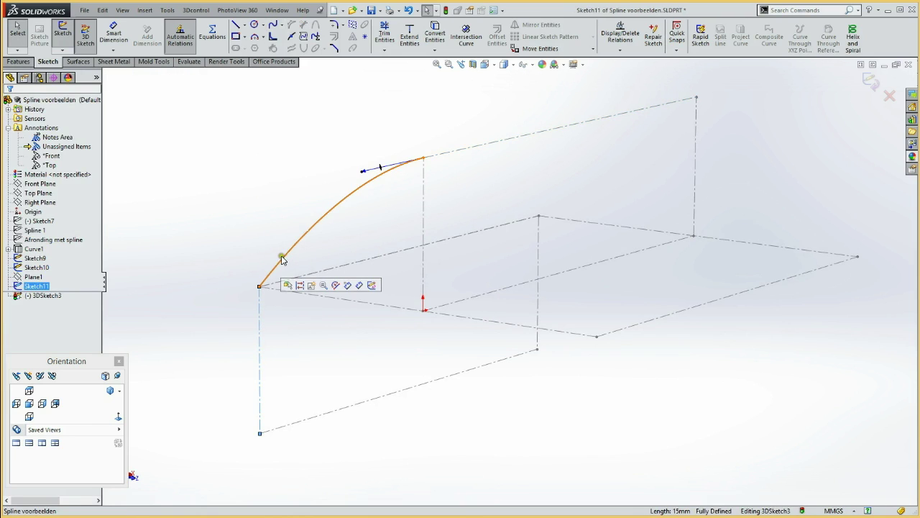
Make the 3D spline tangent to Line2@Sketch11 at its lower end and inspect the S-bend.
click(302, 239)
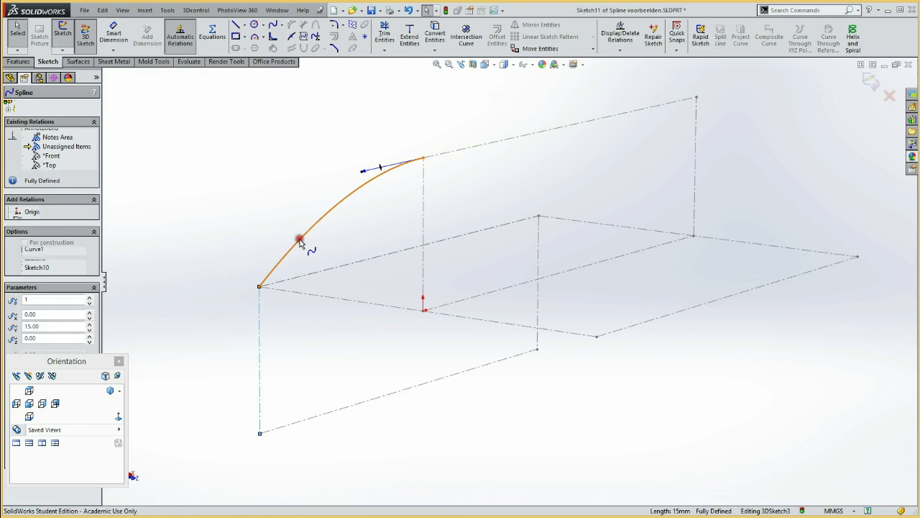
ctrl+click(394, 163)
click(333, 203)
mouse_move(283, 213)
middle_down()
mouse_move(352, 197)
mouse_move(321, 232)
mouse_move(308, 294)
mouse_move(322, 266)
mouse_move(287, 301)
mouse_move(302, 265)
mouse_move(261, 287)
mouse_move(247, 312)
mouse_move(280, 300)
mouse_move(281, 247)
mouse_move(276, 288)
mouse_move(287, 275)
mouse_move(349, 309)
mouse_move(306, 312)
mouse_move(304, 303)
middle_up()
click(333, 247)
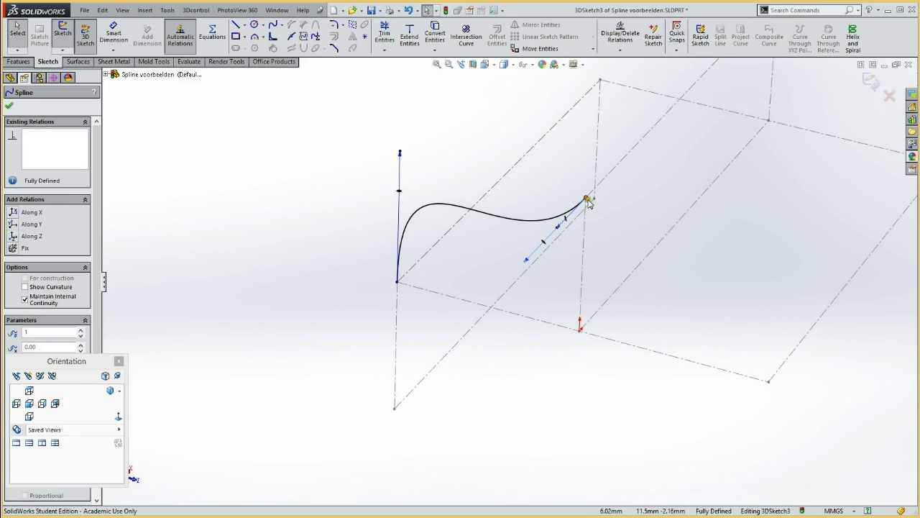
mouse_move(562, 180)
middle_down()
mouse_move(542, 172)
mouse_move(548, 196)
middle_up()
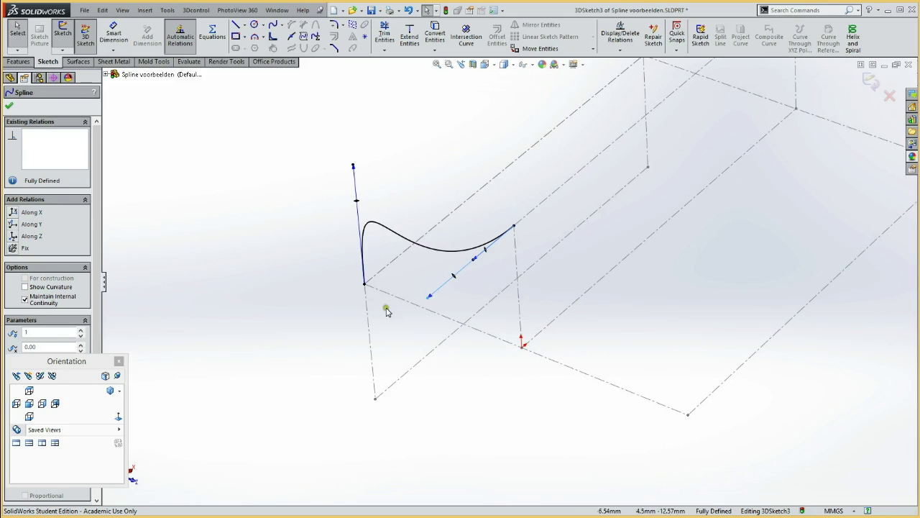
mouse_move(327, 298)
middle_down()
mouse_move(341, 258)
mouse_move(328, 255)
middle_up()
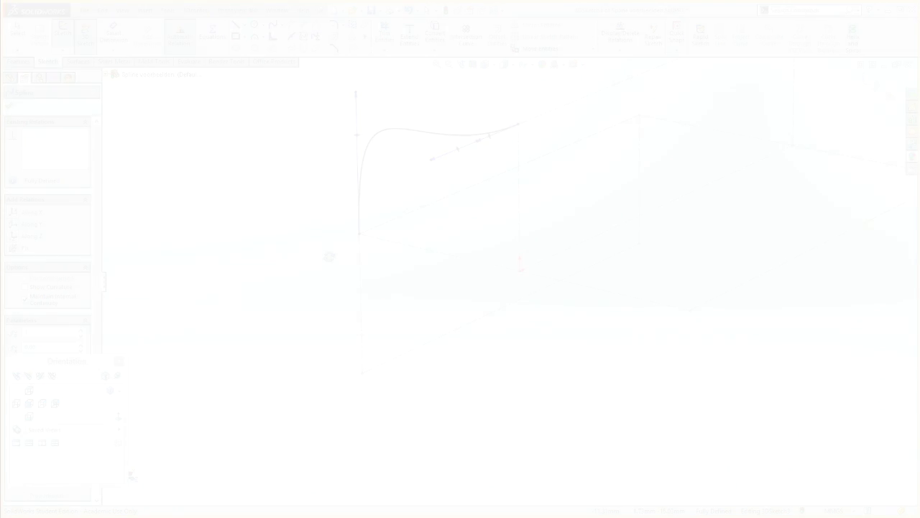